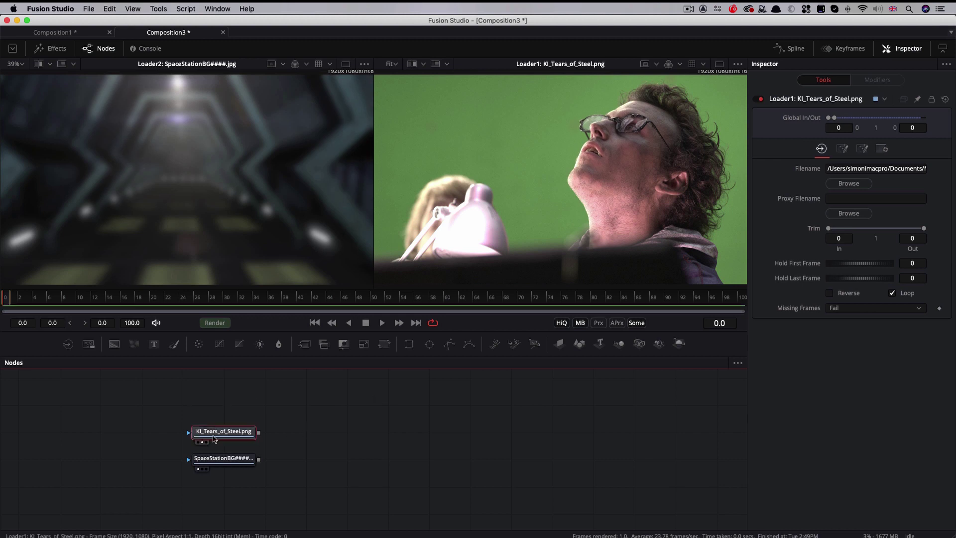
# Step: Move the KI_Tears_of_Steel.png loader higher in the node graph and deselect it
pyautogui.click(217, 435)
pyautogui.moveTo(217, 435); pyautogui.dragTo(219, 408)
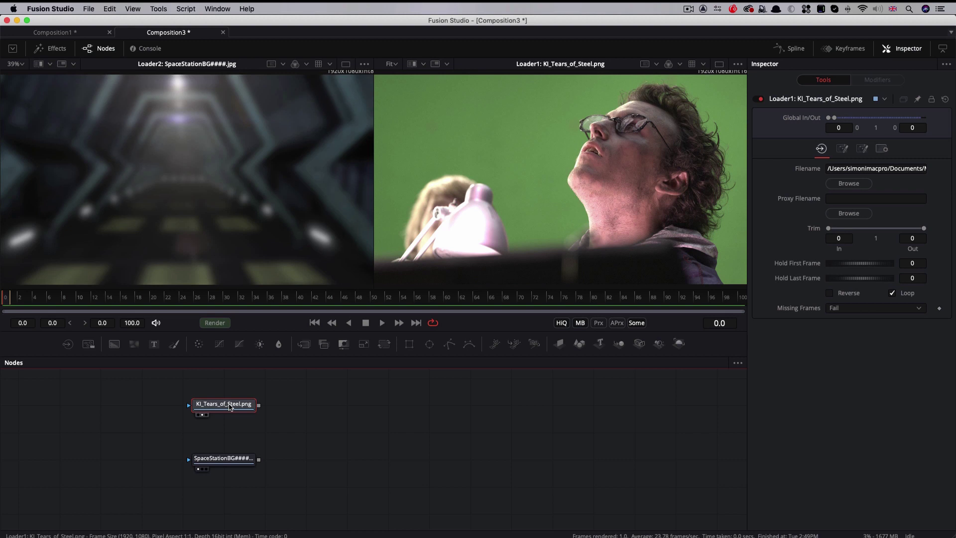
pyautogui.click(320, 410)
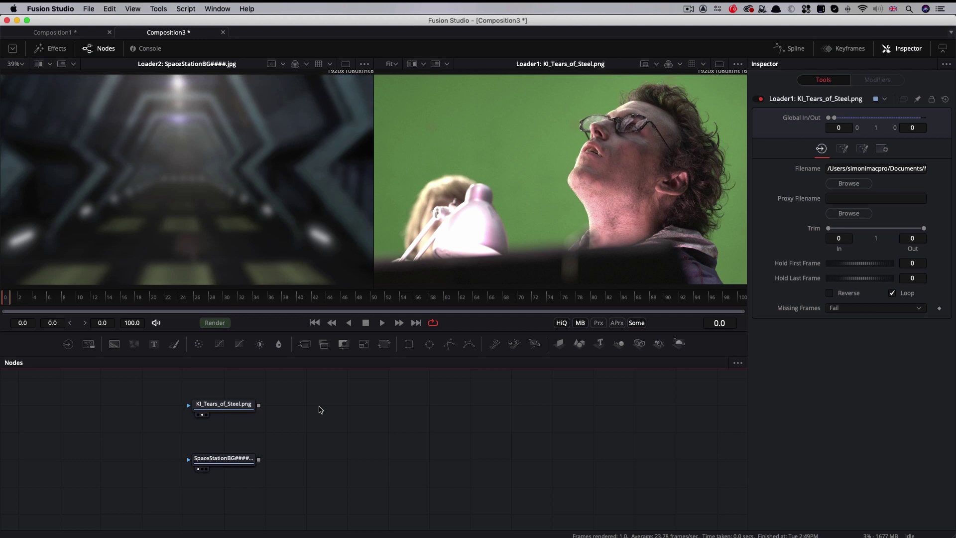
# Step: Add CustomTool1 fed by the Tears of Steel plate, view it, and enter intermediate (r1+b1)/2
pyautogui.press('Return')
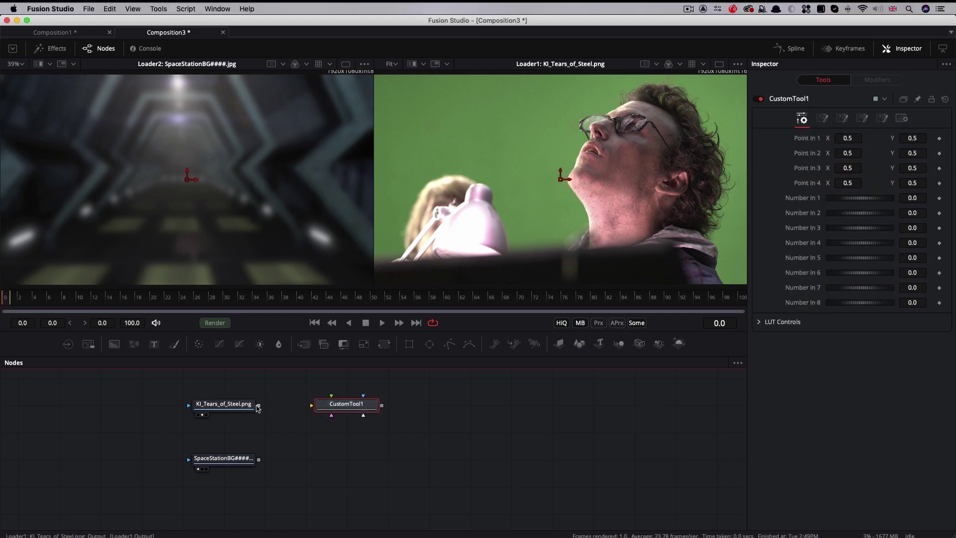
pyautogui.moveTo(258, 404); pyautogui.dragTo(345, 407)
pyautogui.press('2')
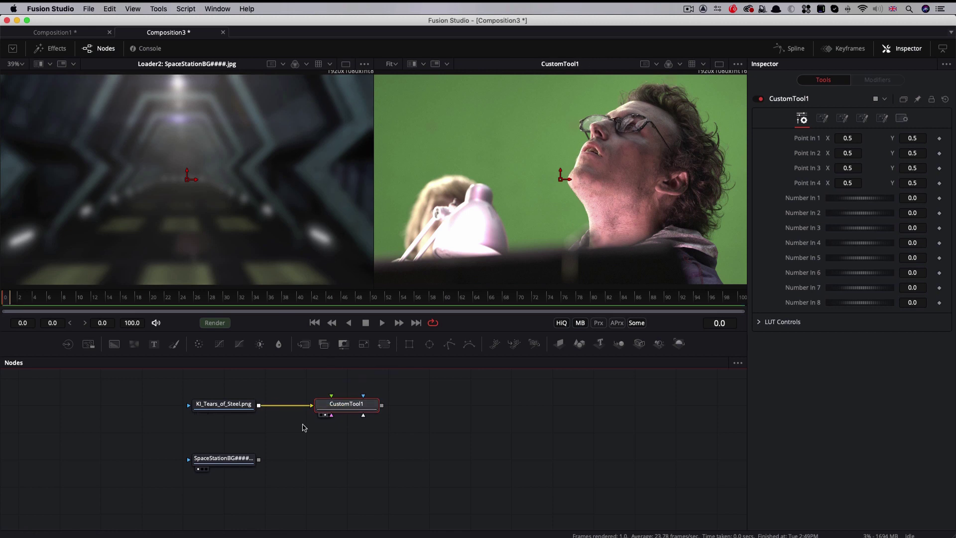
pyautogui.click(863, 119)
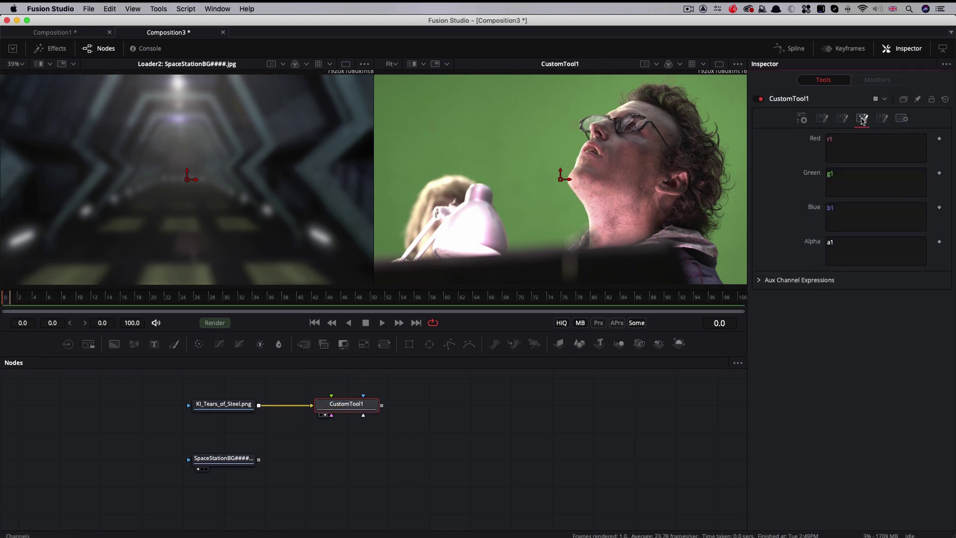
pyautogui.click(843, 119)
pyautogui.click(874, 149)
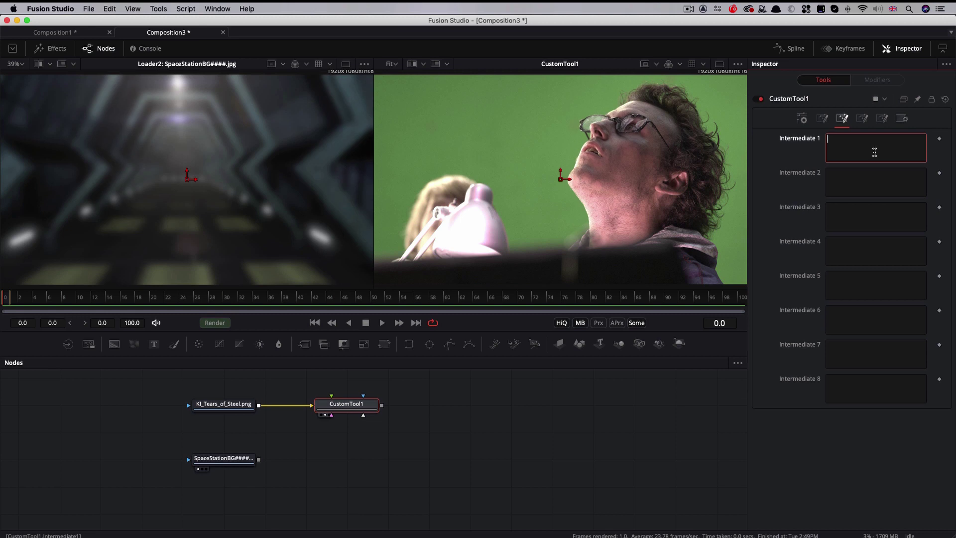
pyautogui.write('(r1+b1)')
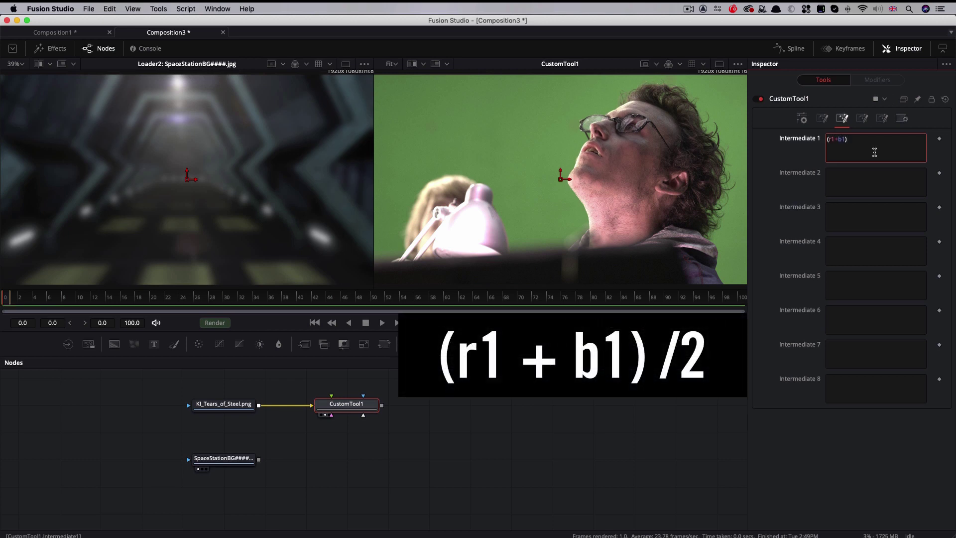
pyautogui.write('/2')
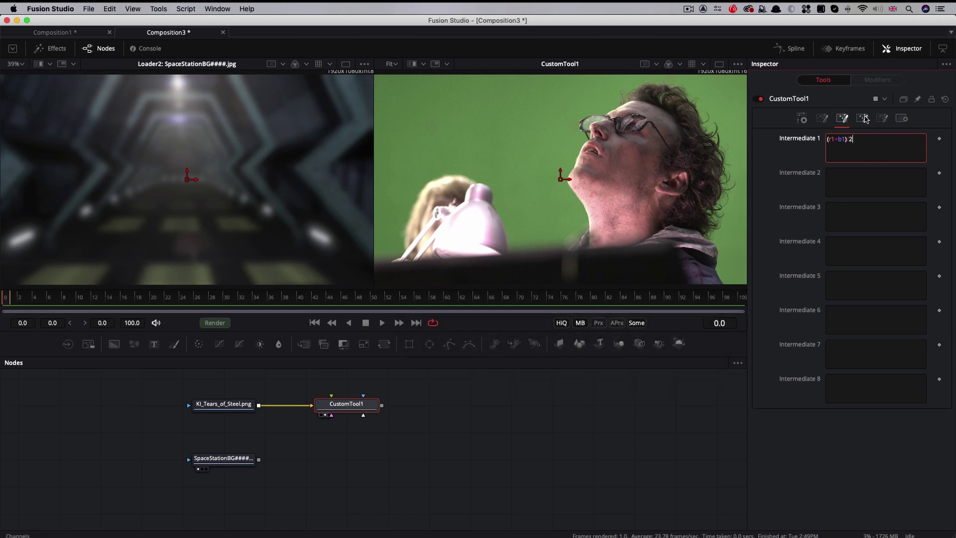
# Step: Set CustomTool1's red, green and blue channel expressions to g1-i1
pyautogui.click(864, 119)
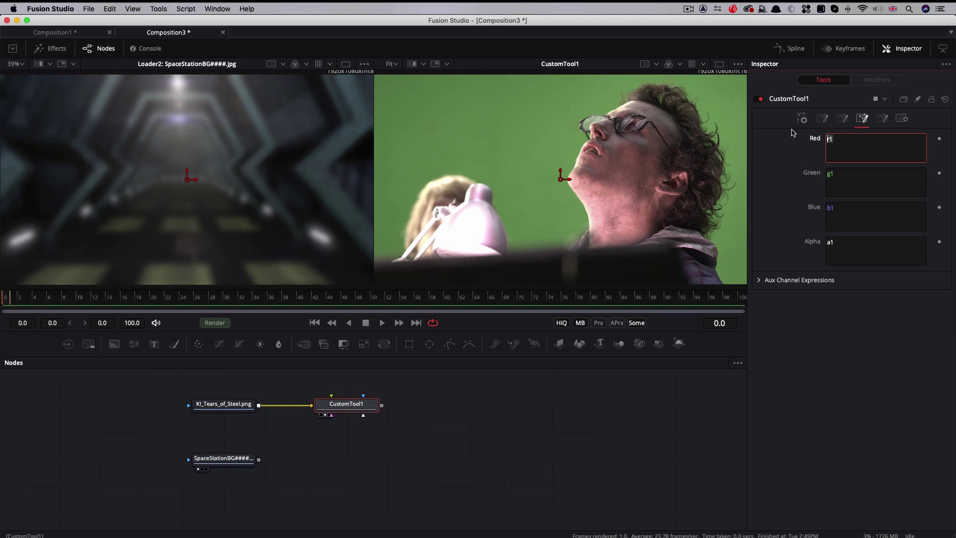
pyautogui.write('g1 (')
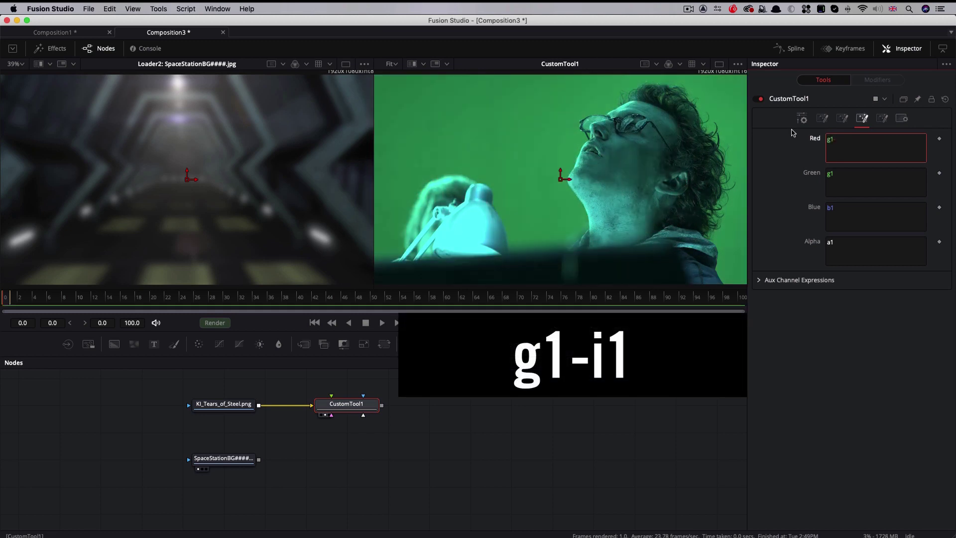
pyautogui.press('BackSpace')
pyautogui.press('BackSpace')
pyautogui.write('-i1')
pyautogui.click(876, 174)
pyautogui.write('-i1')
pyautogui.click(858, 211)
pyautogui.hotkey('ctrl', 'a')
pyautogui.write('g1-i1')
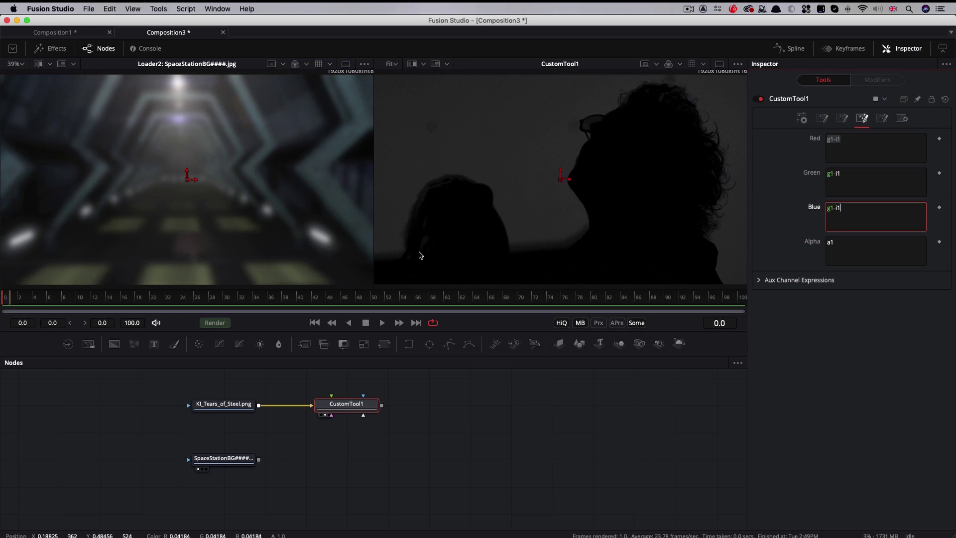
pyautogui.click(352, 405)
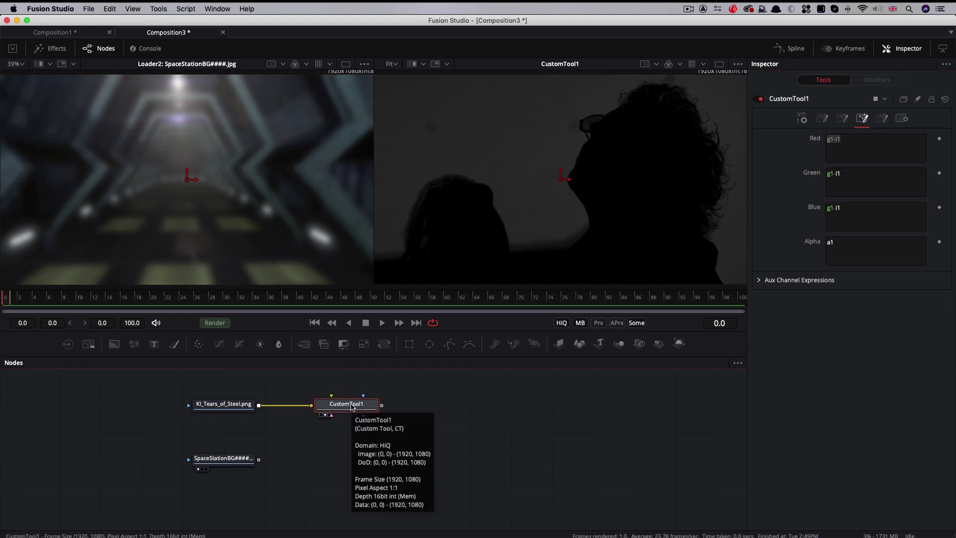
# Step: Add CustomTool2 after CustomTool1 and set its red expression to 1-c1
pyautogui.hotkey('shift', 'space')
pyautogui.write('cu')
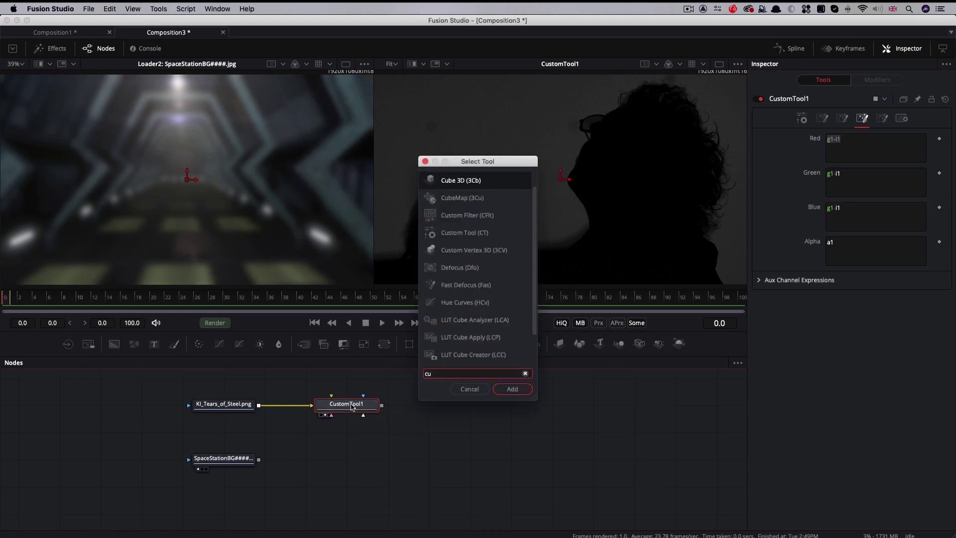
pyautogui.press('Down')
pyautogui.press('Down')
pyautogui.press('Down')
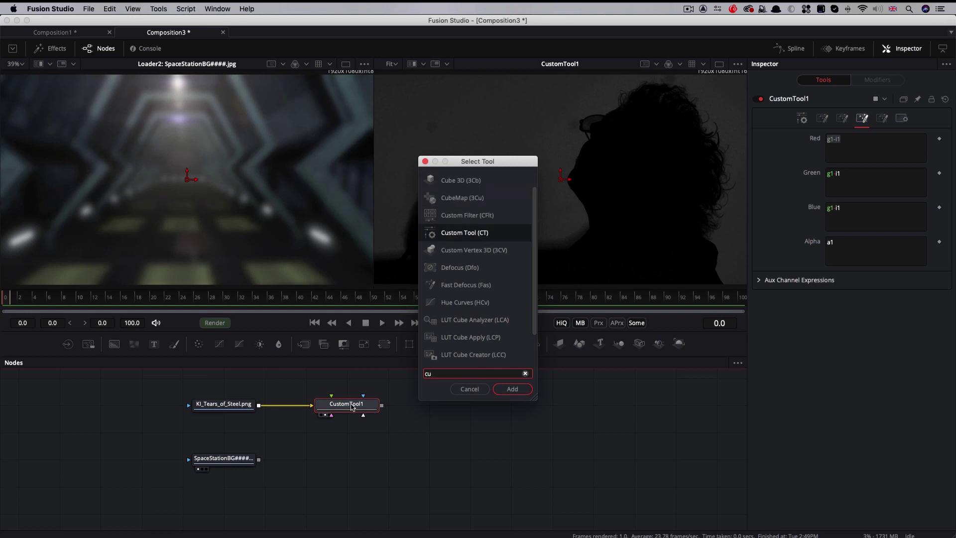
pyautogui.press('Return')
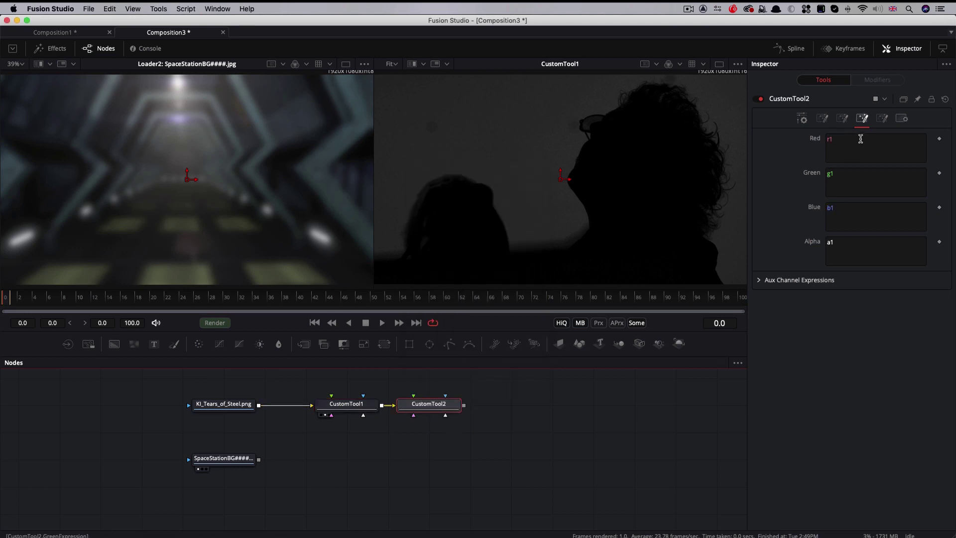
pyautogui.click(875, 138)
pyautogui.write('1 -')
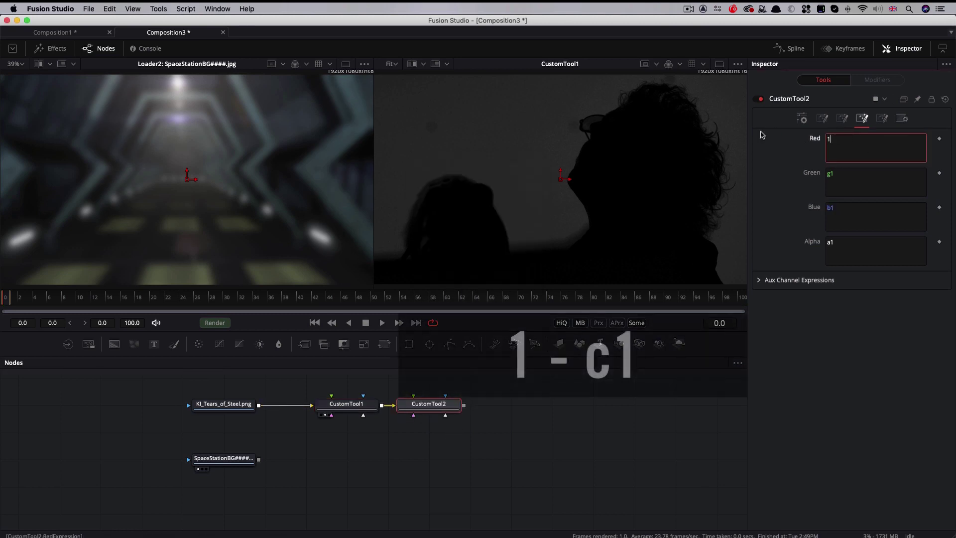
# Step: Copy the 1-c1 expression into CustomTool2's green and blue channels
pyautogui.doubleClick(851, 138)
pyautogui.doubleClick(868, 176)
pyautogui.write('1 c1')
pyautogui.doubleClick(867, 217)
pyautogui.write('1 c1')
# Step: View CustomTool2's inverted result and check its red expression
pyautogui.click(403, 406)
pyautogui.press('2')
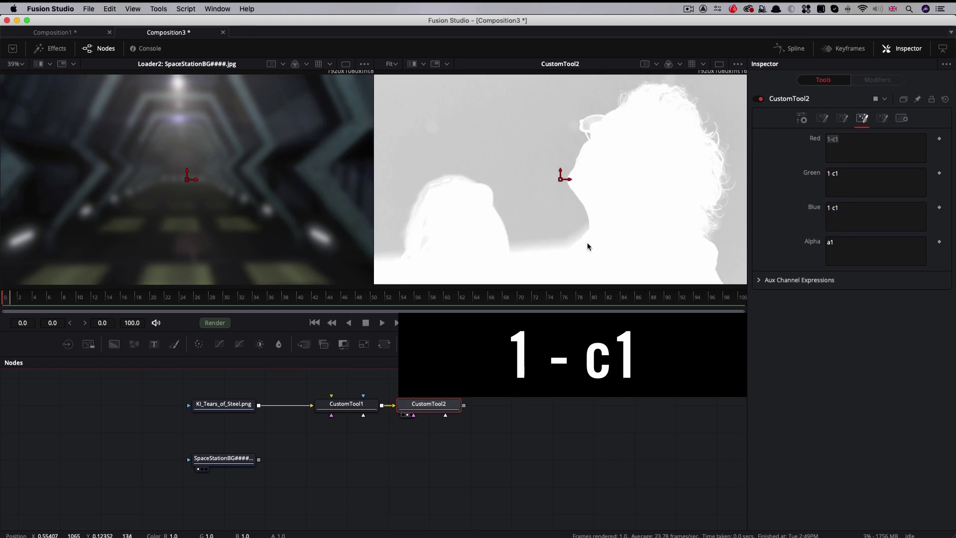
pyautogui.click(867, 149)
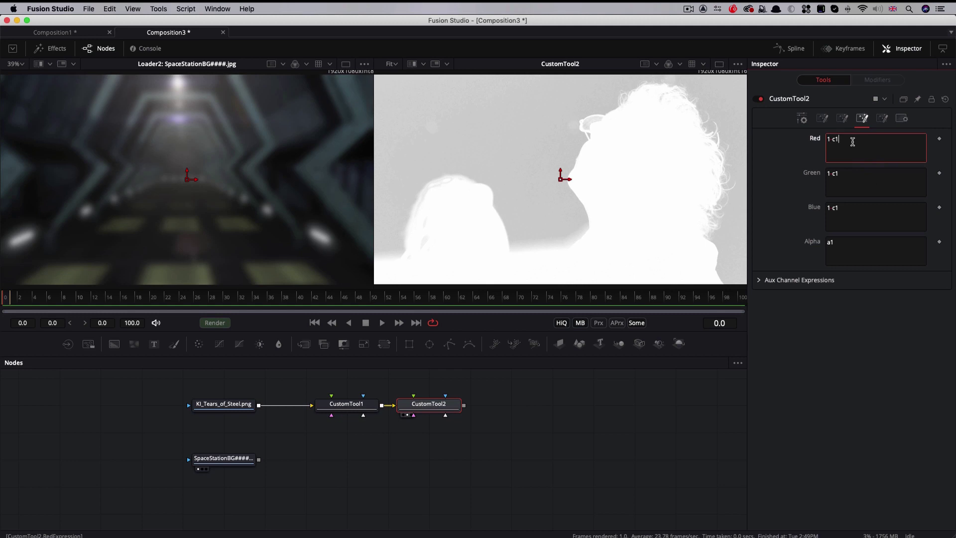
pyautogui.click(432, 406)
# Step: Create a macro named Invert RGB from CustomTool2 and save it
pyautogui.rightClick(429, 408)
pyautogui.moveTo(450, 241)
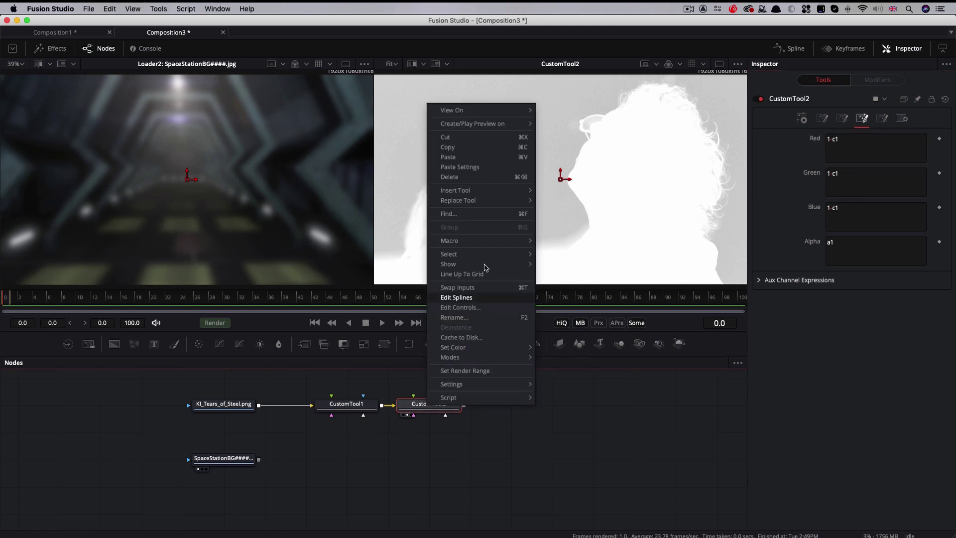
pyautogui.click(565, 245)
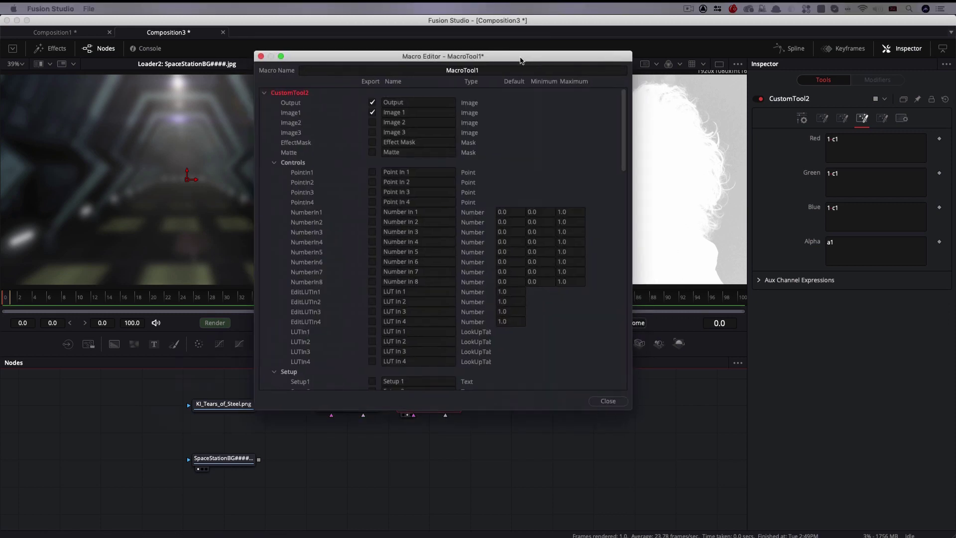
pyautogui.write('Invert')
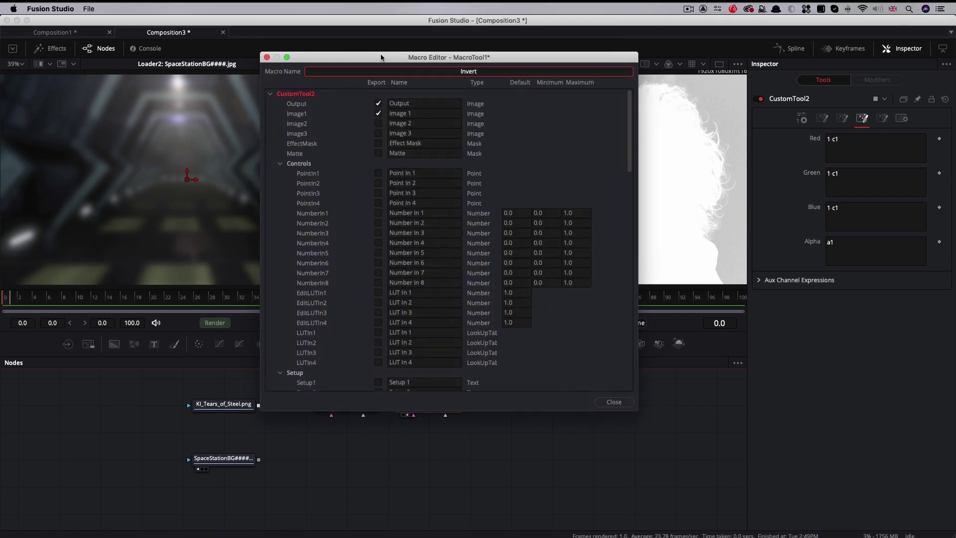
pyautogui.write(' RGB')
pyautogui.click(613, 402)
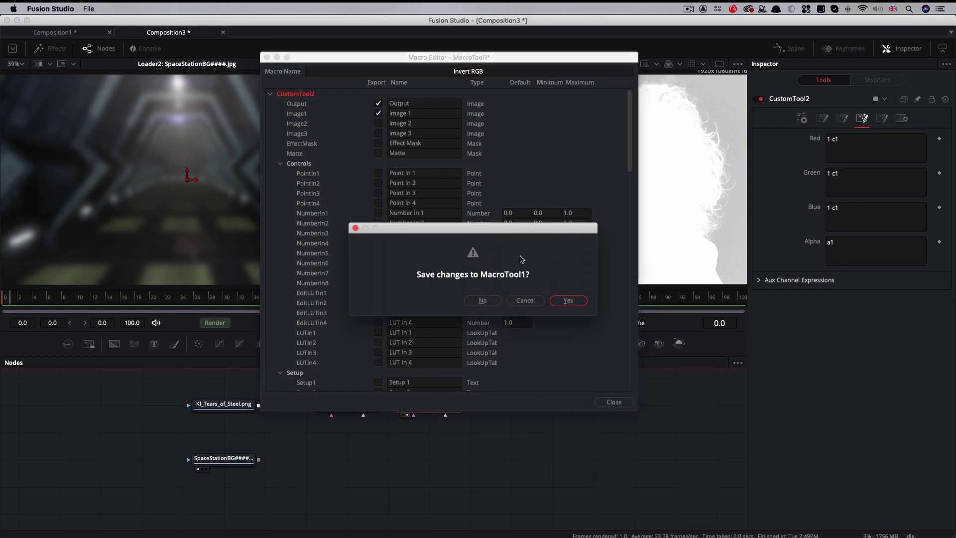
pyautogui.click(568, 302)
pyautogui.press('Return')
pyautogui.click(433, 406)
# Step: Add a Brightness/Contrast node after CustomTool2 with Low raised to about 0.794
pyautogui.hotkey('shift', 'space')
pyautogui.write('bc')
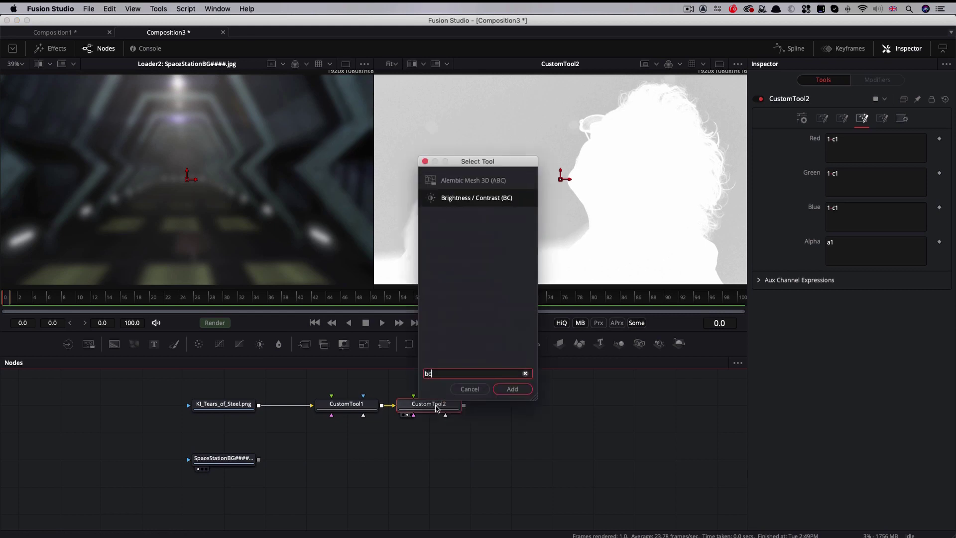
pyautogui.press('Return')
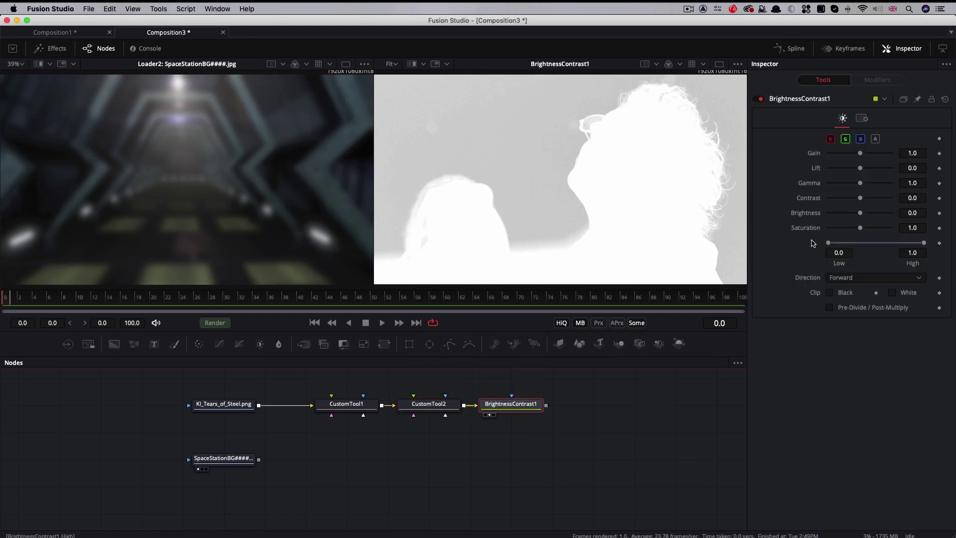
pyautogui.moveTo(829, 244); pyautogui.dragTo(902, 247)
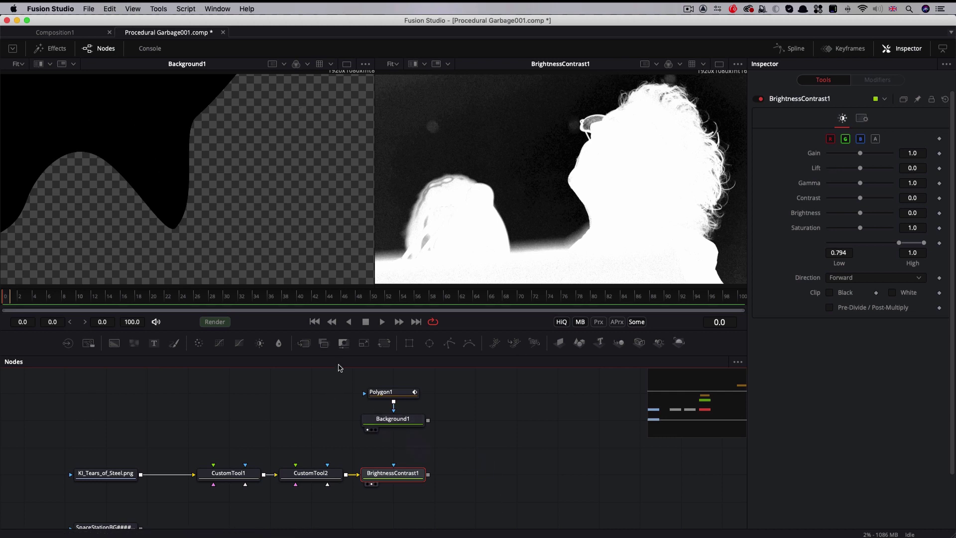
# Step: Merge Background1 onto BrightnessContrast1, then delete Polygon1, Background1 and Merge1
pyautogui.moveTo(429, 419); pyautogui.dragTo(428, 473)
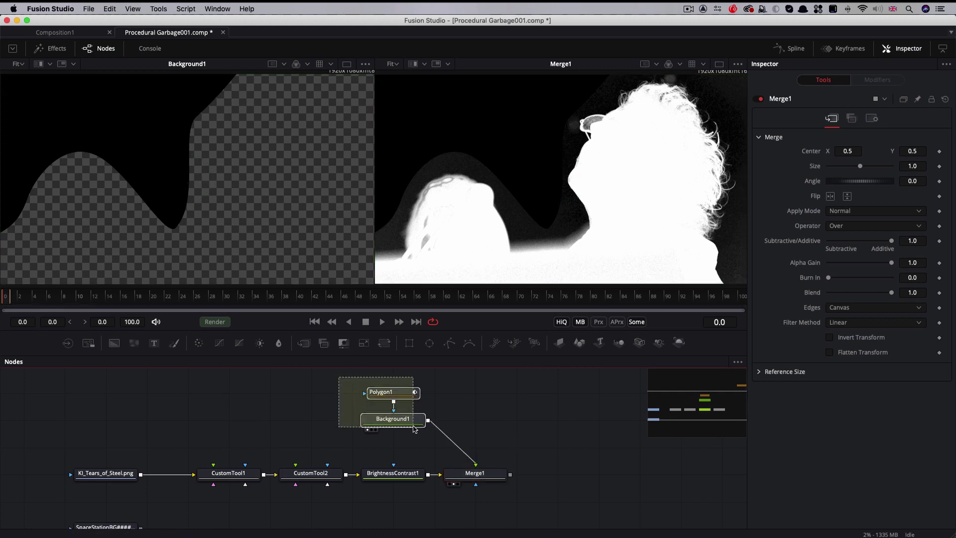
pyautogui.moveTo(338, 379); pyautogui.dragTo(424, 433)
pyautogui.press('Delete')
pyautogui.click(465, 470)
pyautogui.press('Delete')
pyautogui.click(405, 474)
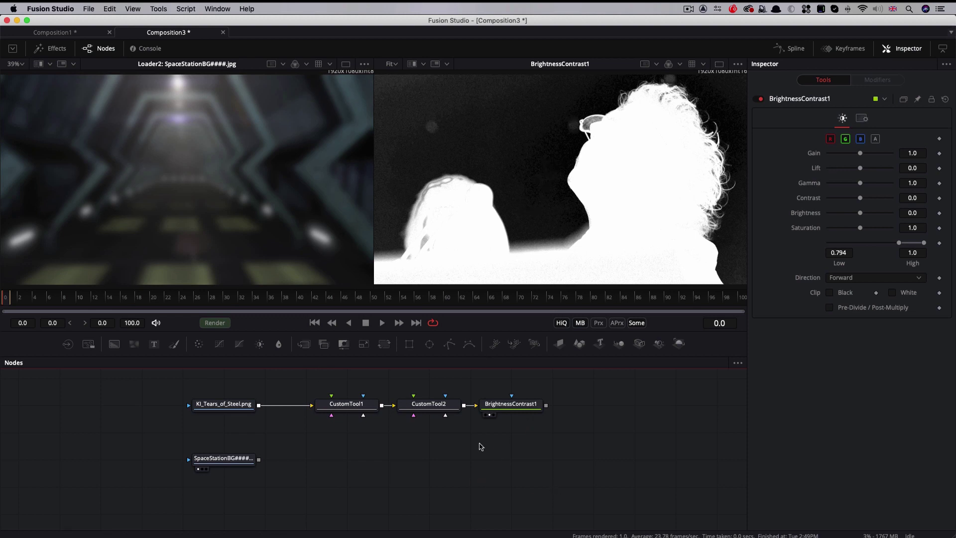
# Step: Add the Invert RGB macro after BrightnessContrast1 and view it in the left viewer
pyautogui.rightClick(448, 458)
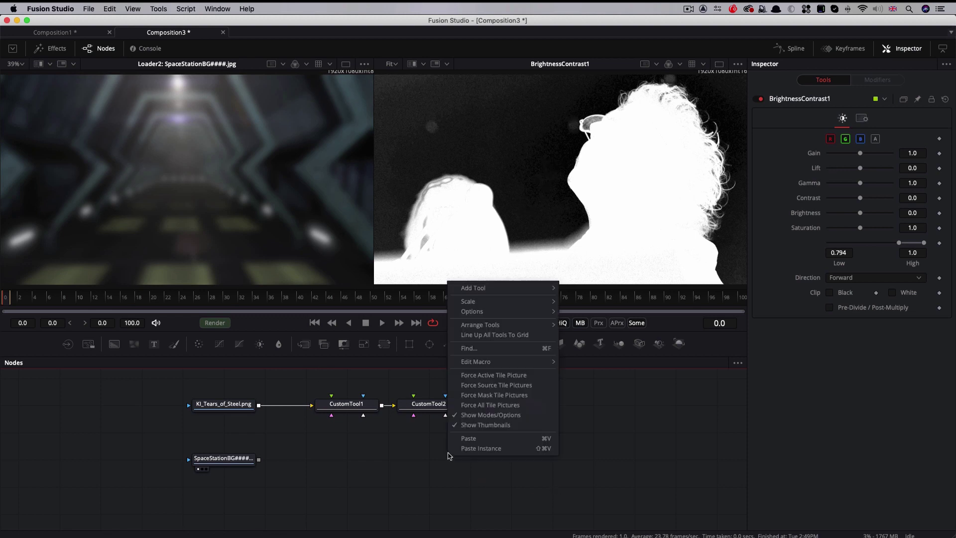
pyautogui.moveTo(584, 424)
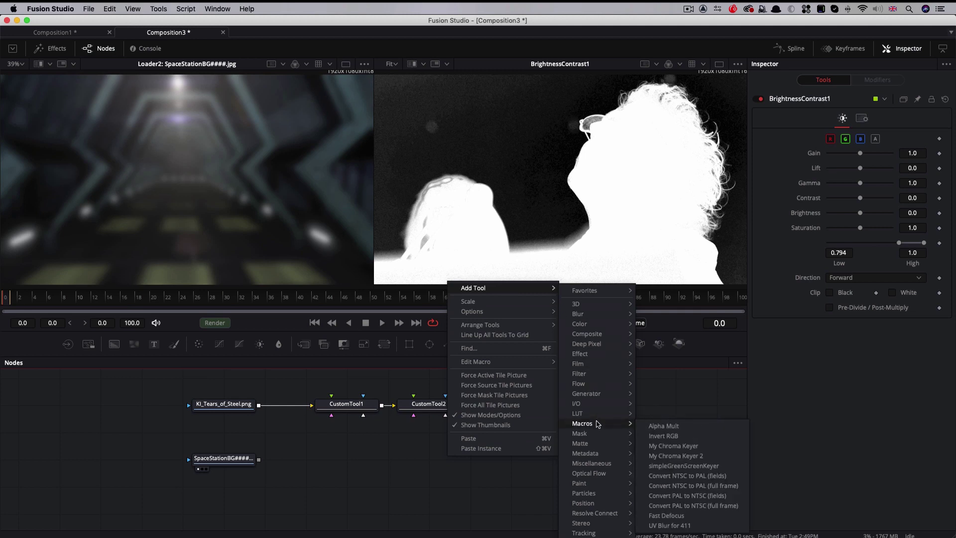
pyautogui.click(686, 438)
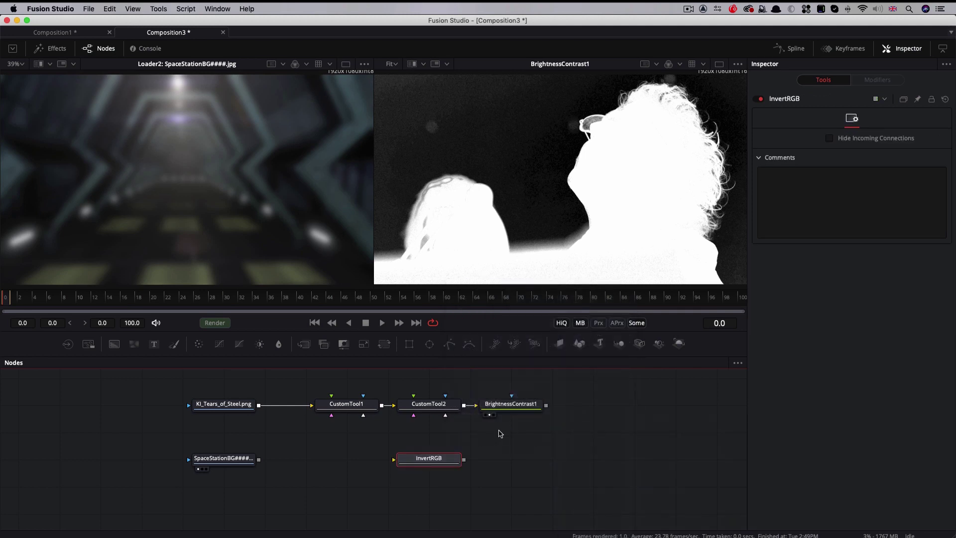
pyautogui.moveTo(547, 406); pyautogui.dragTo(463, 459)
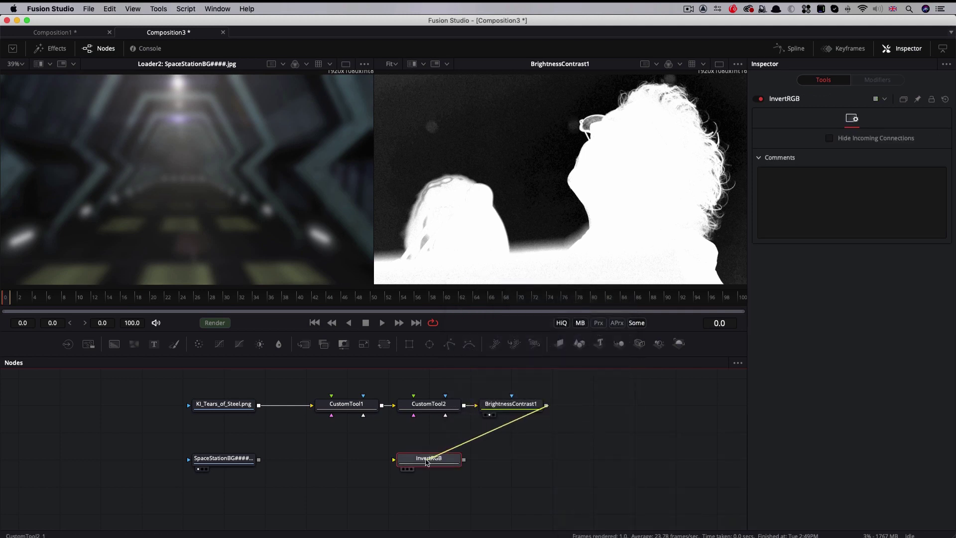
pyautogui.moveTo(429, 460)
pyautogui.moveTo(429, 458); pyautogui.dragTo(89, 104)
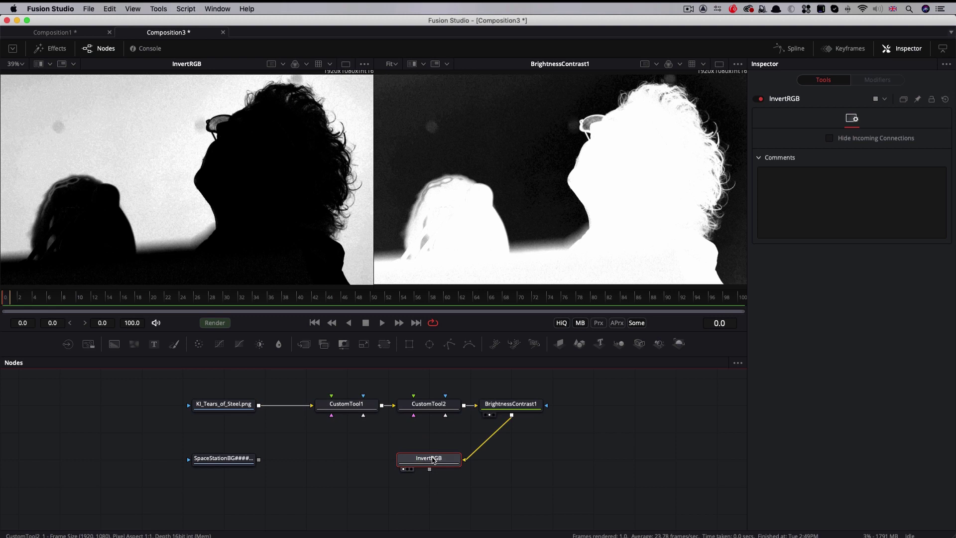
# Step: Add BrightnessContrast2 with Low about 0.589 and High about 0.622
pyautogui.hotkey('shift', 'space')
pyautogui.write('bc')
pyautogui.press('Return')
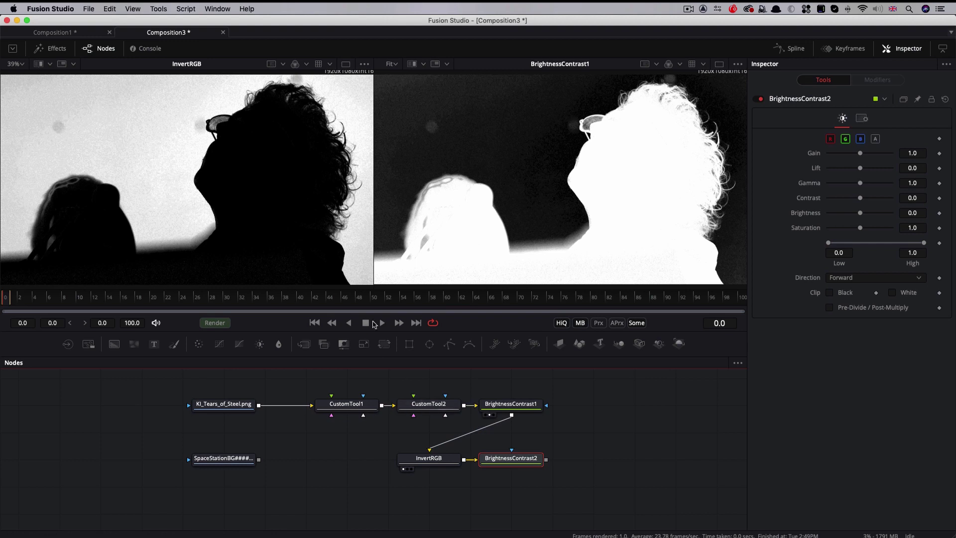
pyautogui.moveTo(512, 459)
pyautogui.moveTo(829, 243); pyautogui.dragTo(891, 245)
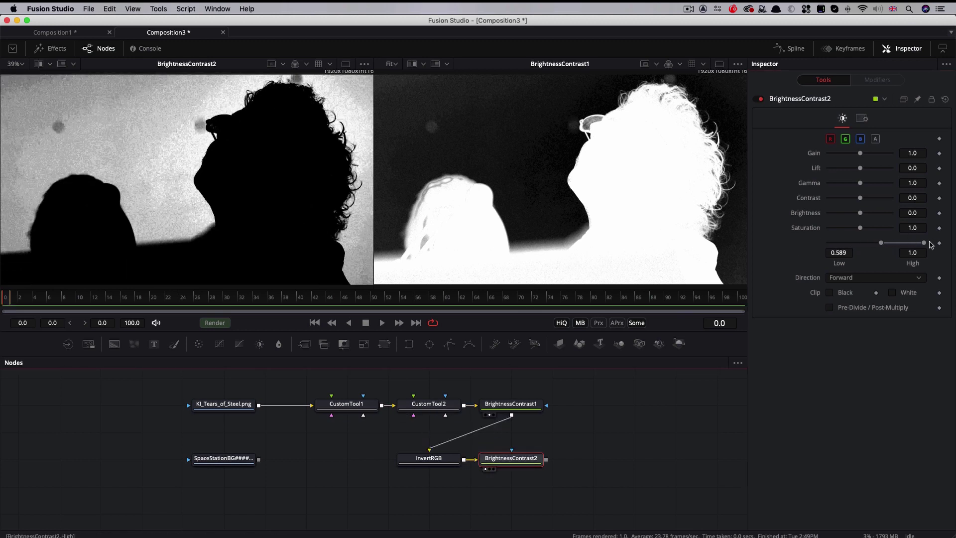
pyautogui.moveTo(925, 244); pyautogui.dragTo(891, 245)
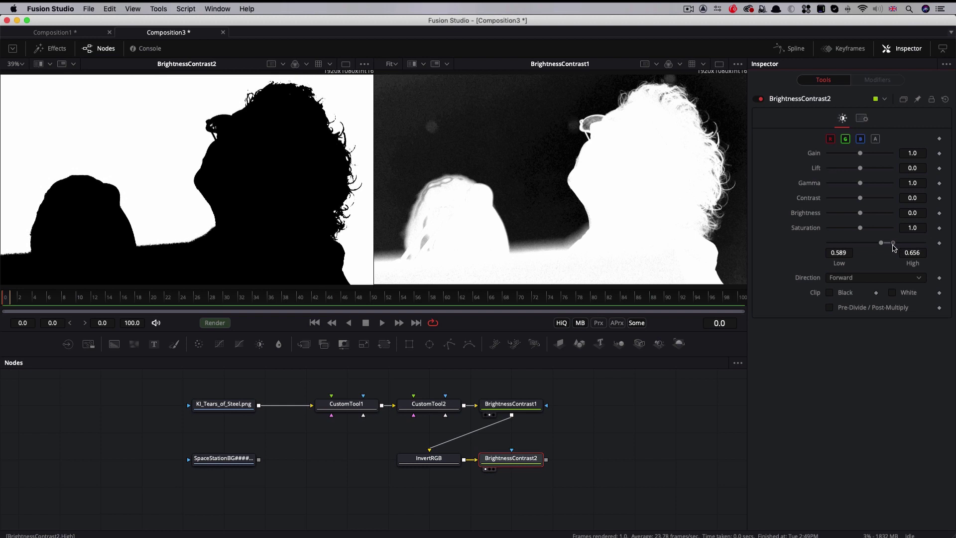
pyautogui.moveTo(891, 248); pyautogui.dragTo(891, 248)
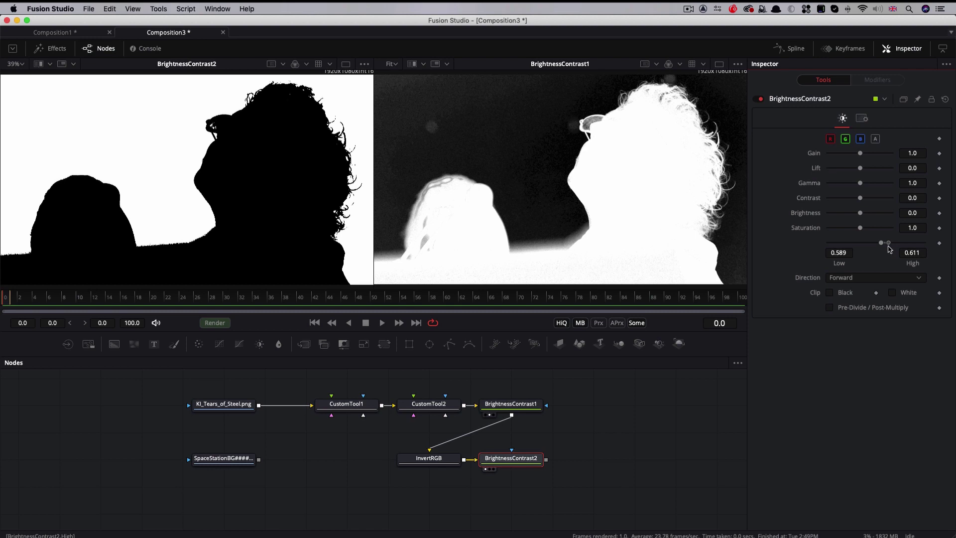
pyautogui.moveTo(890, 248); pyautogui.dragTo(890, 248)
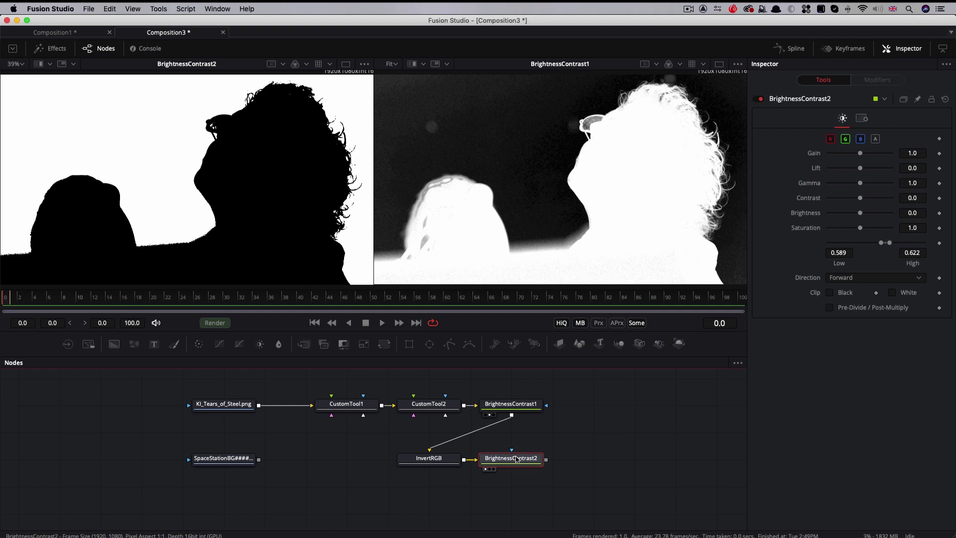
# Step: Add a Blur node after BrightnessContrast2 with blur size 50
pyautogui.hotkey('shift', 'space')
pyautogui.write('blure')
pyautogui.press('BackSpace')
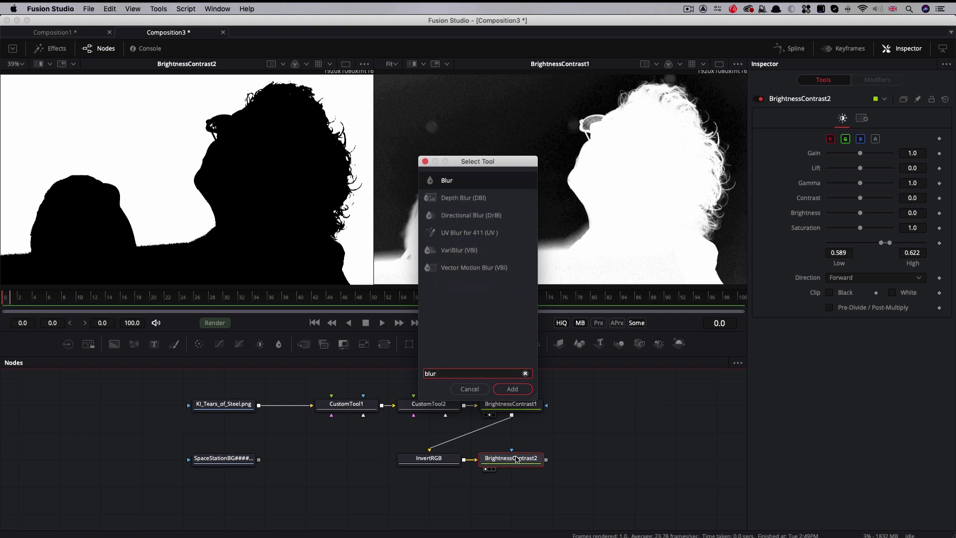
pyautogui.press('Return')
pyautogui.doubleClick(915, 183)
pyautogui.write('50')
pyautogui.press('Return')
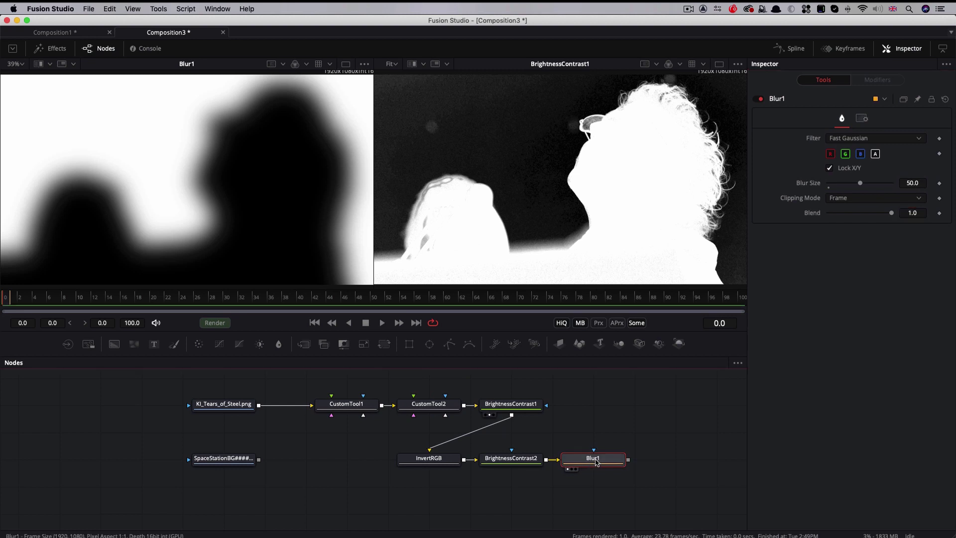
# Step: Add BrightnessContrast3 after the blur with Low 0.422 and High 0.711, viewed left
pyautogui.hotkey('shift', 'space')
pyautogui.write('bc')
pyautogui.press('Return')
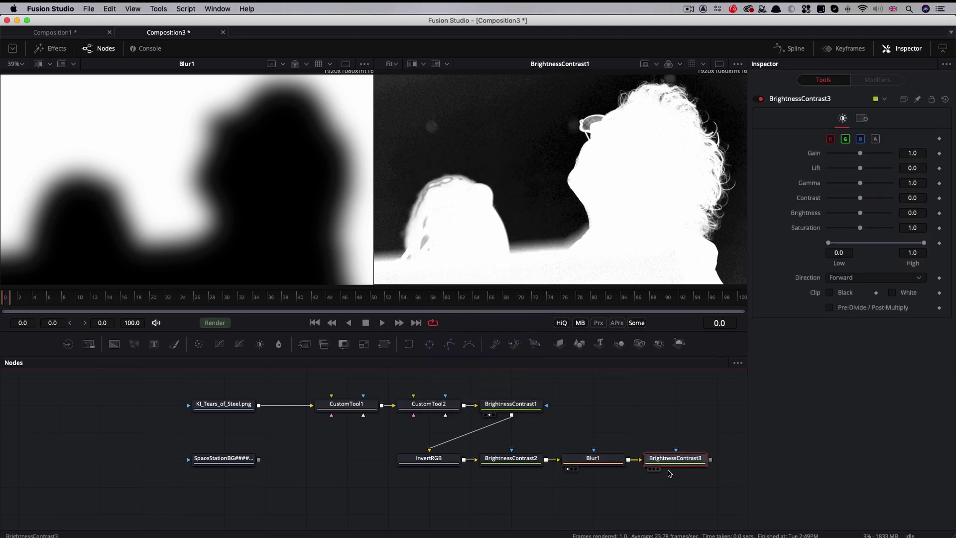
pyautogui.moveTo(675, 458); pyautogui.dragTo(287, 224)
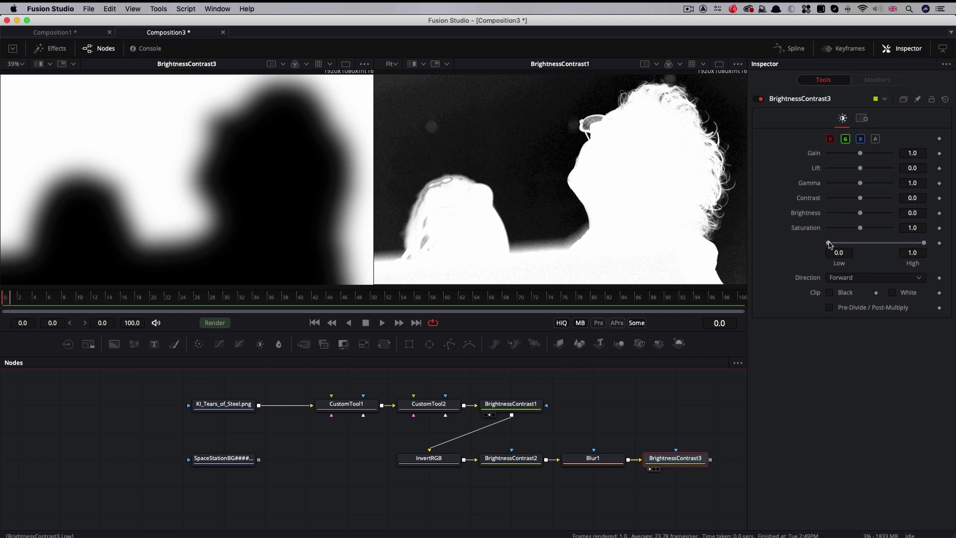
pyautogui.moveTo(830, 242); pyautogui.dragTo(849, 243)
pyautogui.moveTo(924, 243); pyautogui.dragTo(896, 243)
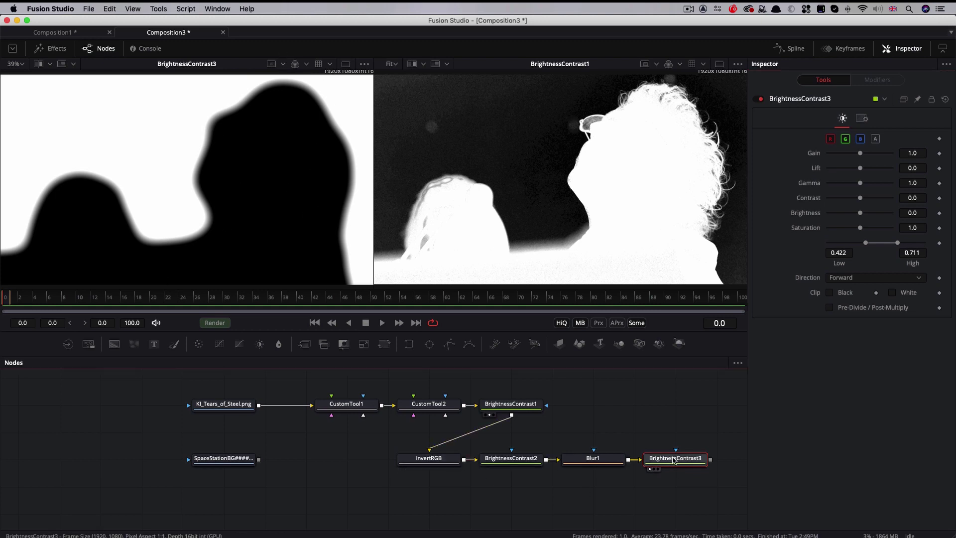
# Step: Add an Invert RGB node after BrightnessContrast3 and view the garbage matte
pyautogui.hotkey('shift', 'space')
pyautogui.write('bc')
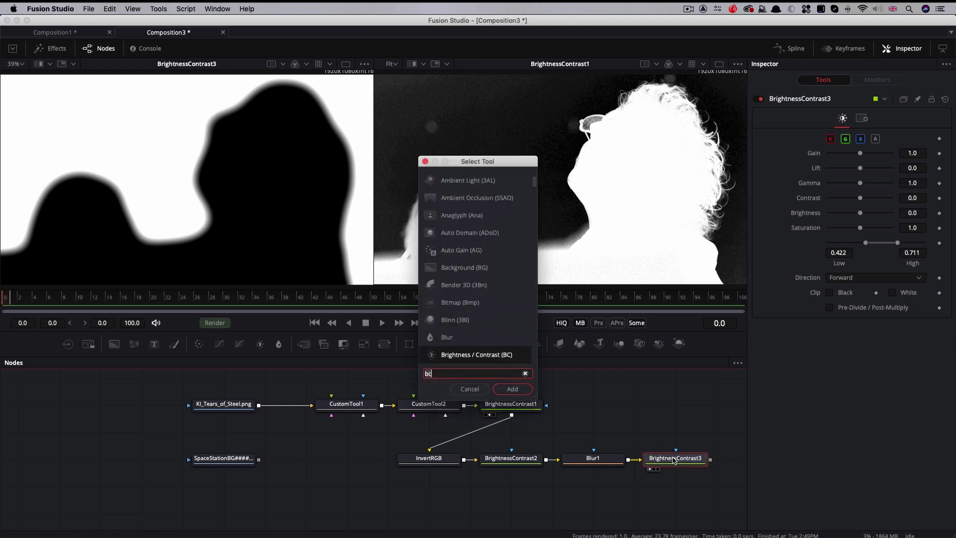
pyautogui.write('m')
pyautogui.press('BackSpace')
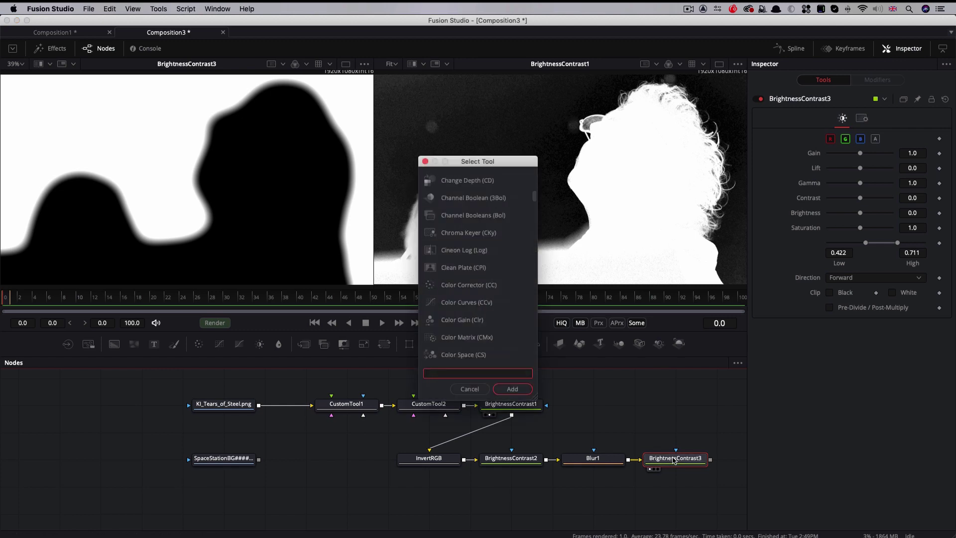
pyautogui.write('inv')
pyautogui.press('Return')
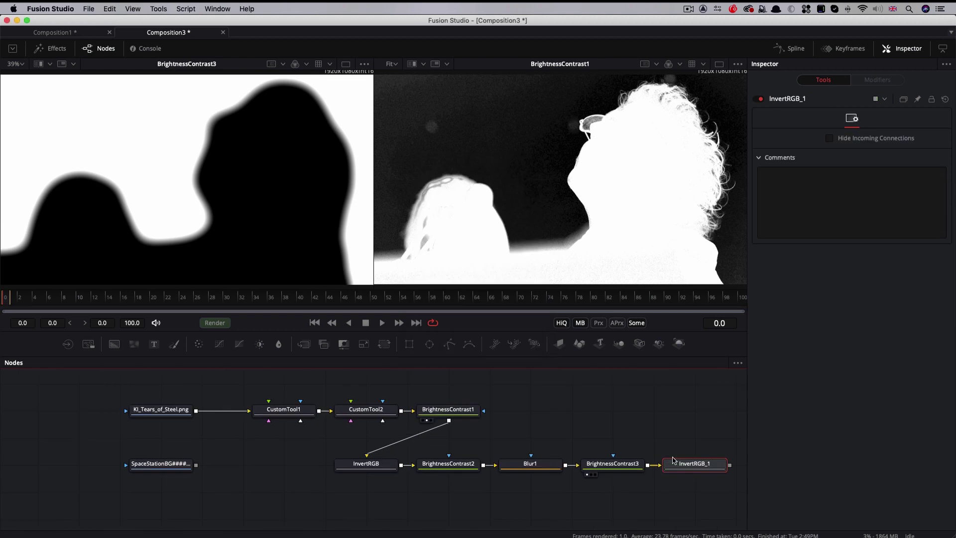
pyautogui.press('1')
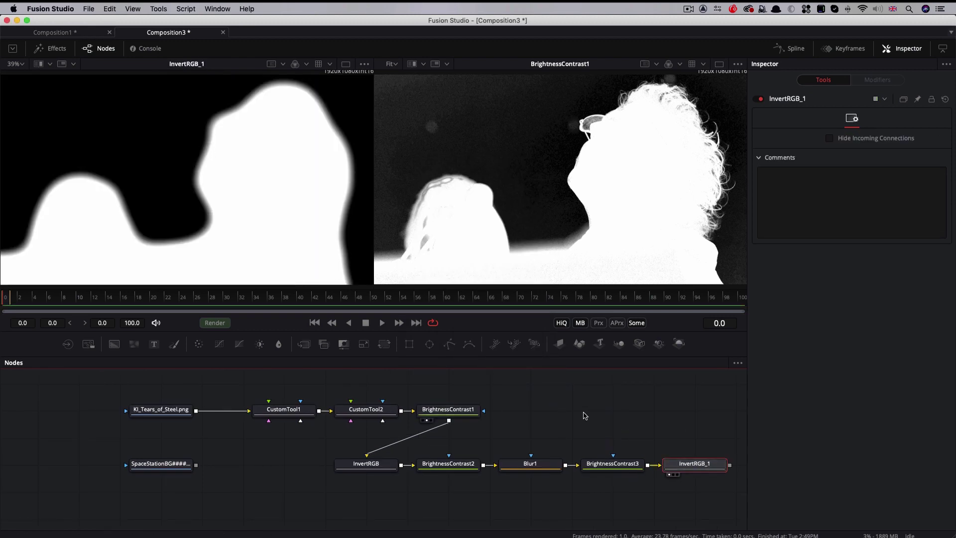
pyautogui.moveTo(695, 418); pyautogui.dragTo(543, 418)
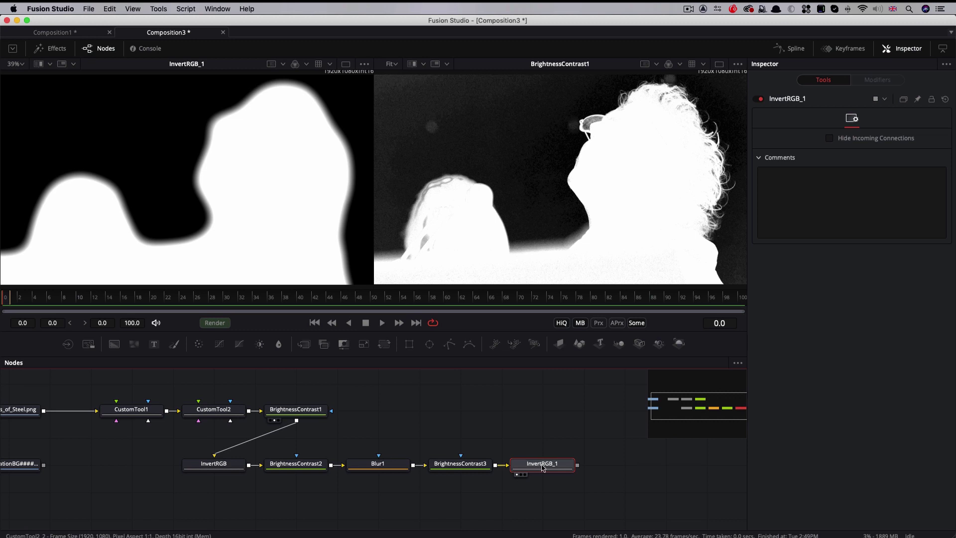
# Step: Add CustomTool3 with BrightnessContrast1 and InvertRGB_1 as its two inputs
pyautogui.click(545, 410)
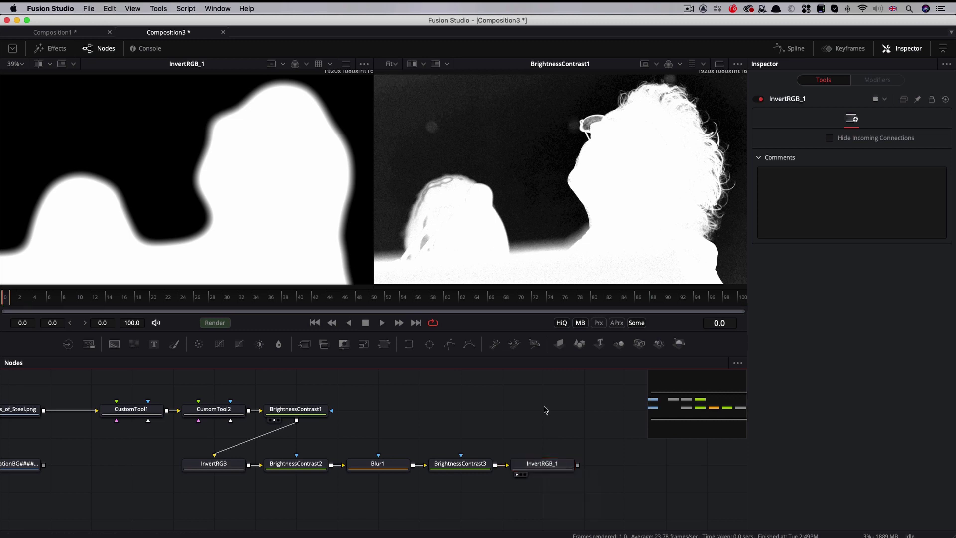
pyautogui.hotkey('shift', 'space')
pyautogui.write('inv')
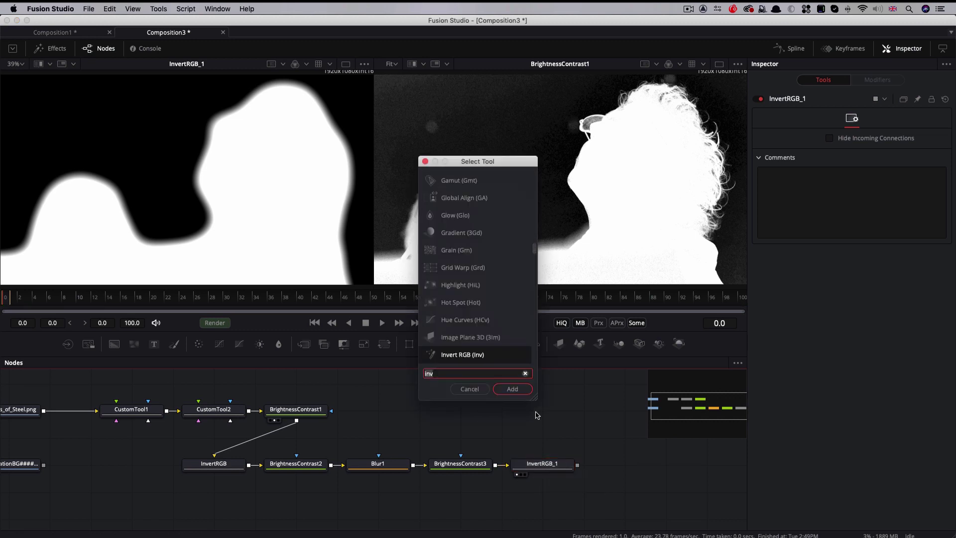
pyautogui.press('Return')
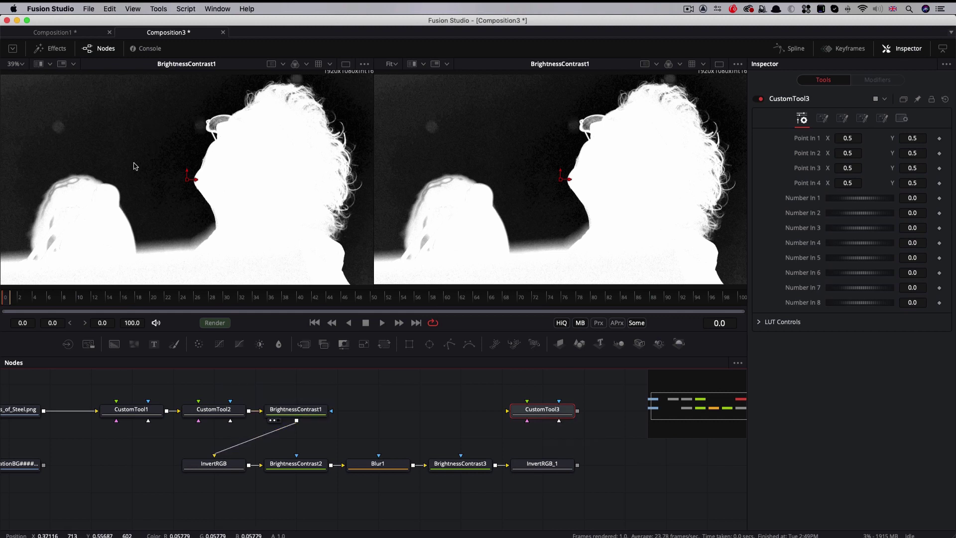
pyautogui.moveTo(296, 420); pyautogui.dragTo(542, 409)
pyautogui.click(539, 469)
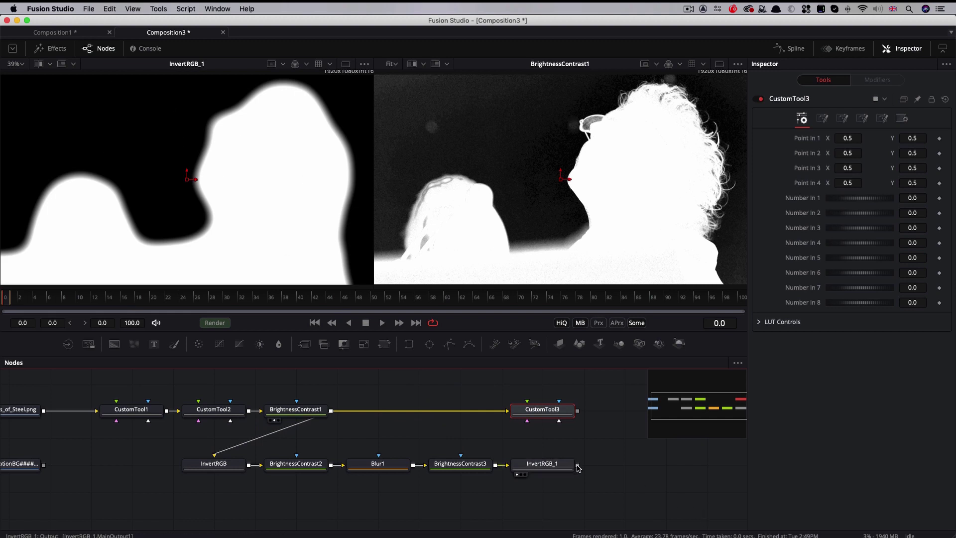
pyautogui.moveTo(576, 464); pyautogui.dragTo(538, 413)
pyautogui.click(538, 411)
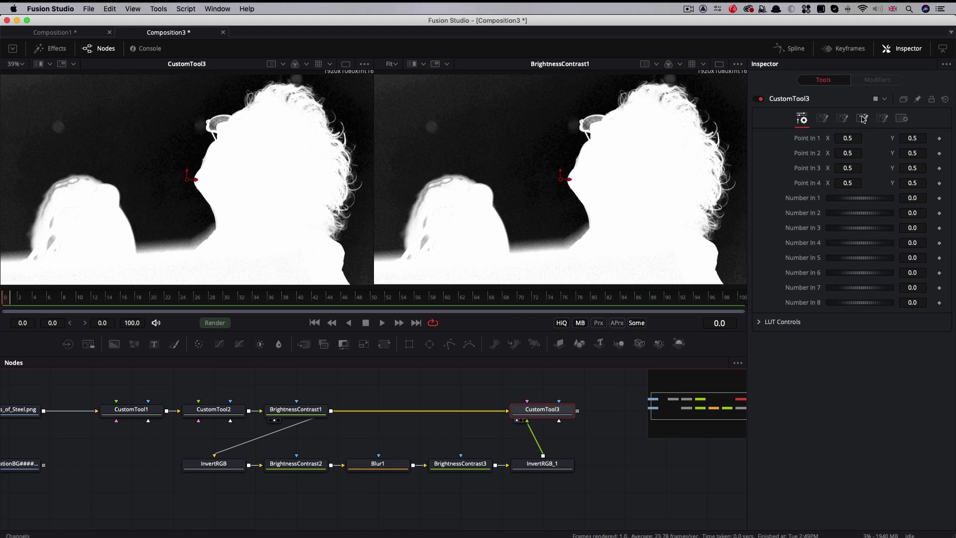
# Step: Set CustomTool3's red, green and blue expressions to min(c1, c2)
pyautogui.click(864, 118)
pyautogui.click(861, 145)
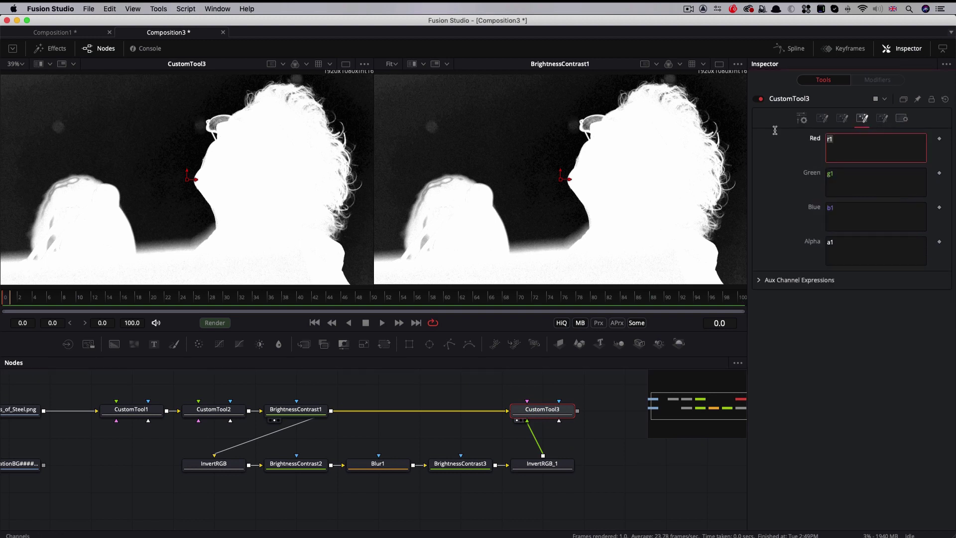
pyautogui.press('BackSpace')
pyautogui.press('BackSpace')
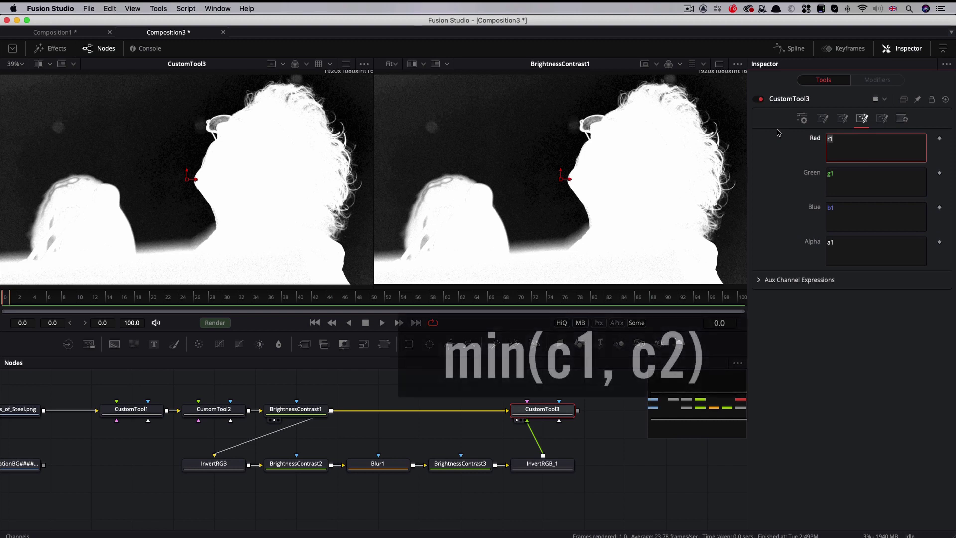
pyautogui.write('min')
pyautogui.write('(c1, c2)')
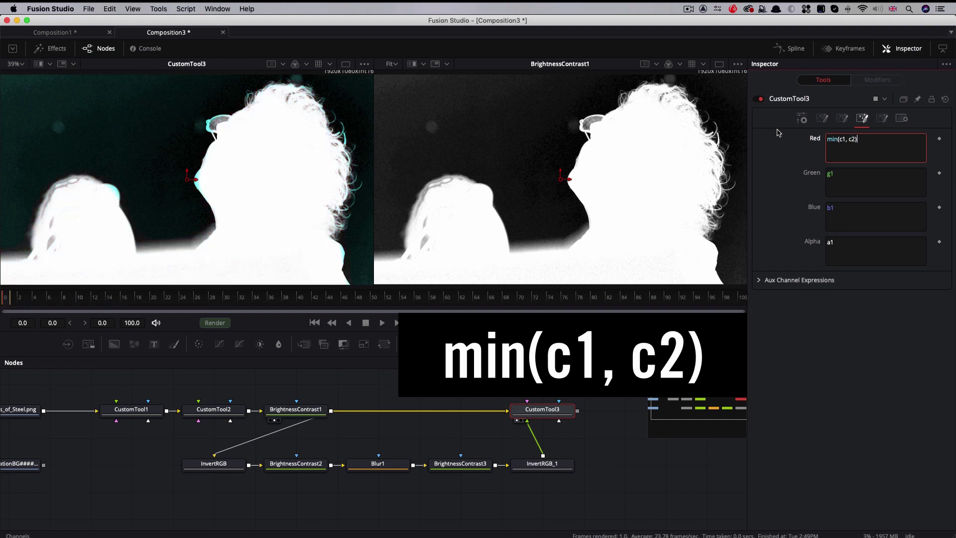
pyautogui.tripleClick(869, 138)
pyautogui.press('super+c')
pyautogui.doubleClick(874, 183)
pyautogui.press('super+v')
pyautogui.doubleClick(867, 213)
pyautogui.press('super+v')
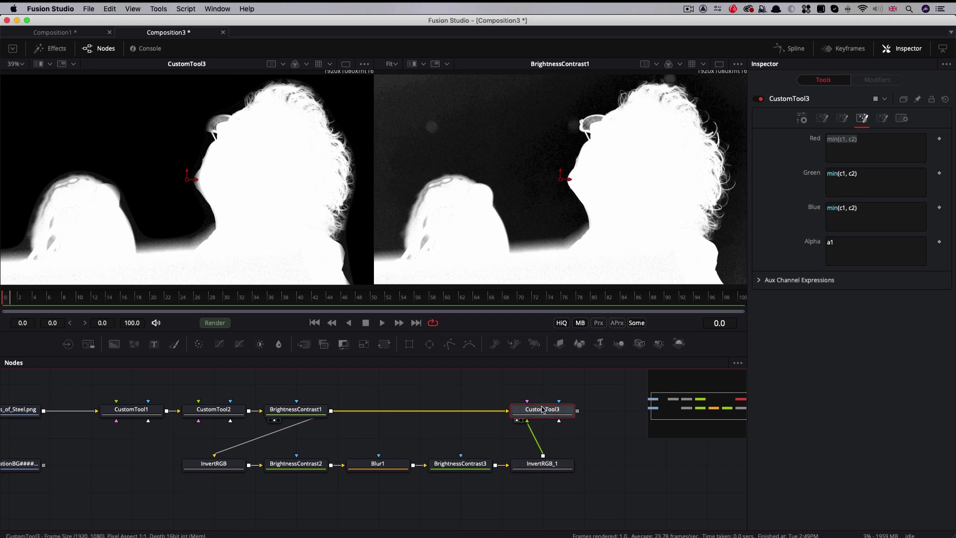
# Step: Raise BrightnessContrast3's Low and High to about 0.744 and 0.878, comparing in viewers
pyautogui.press('2')
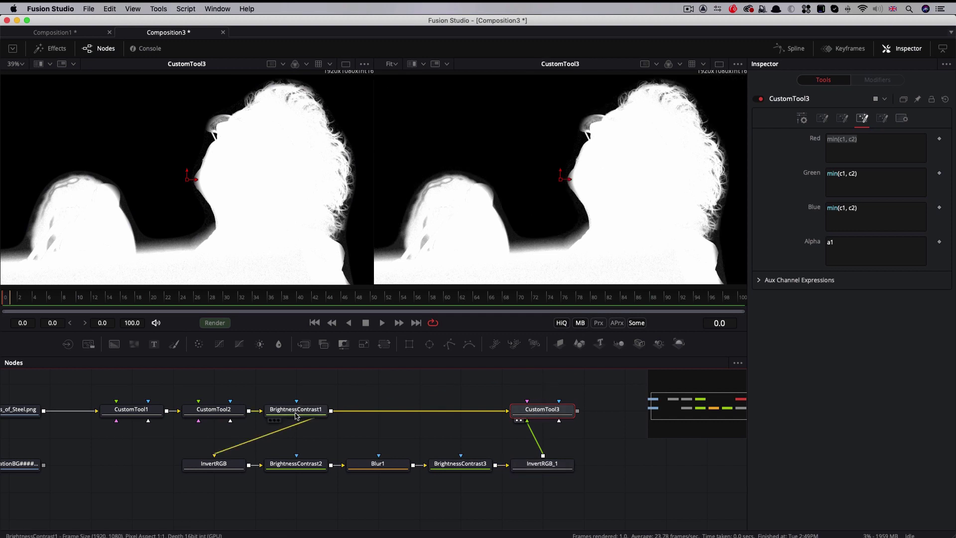
pyautogui.press('1')
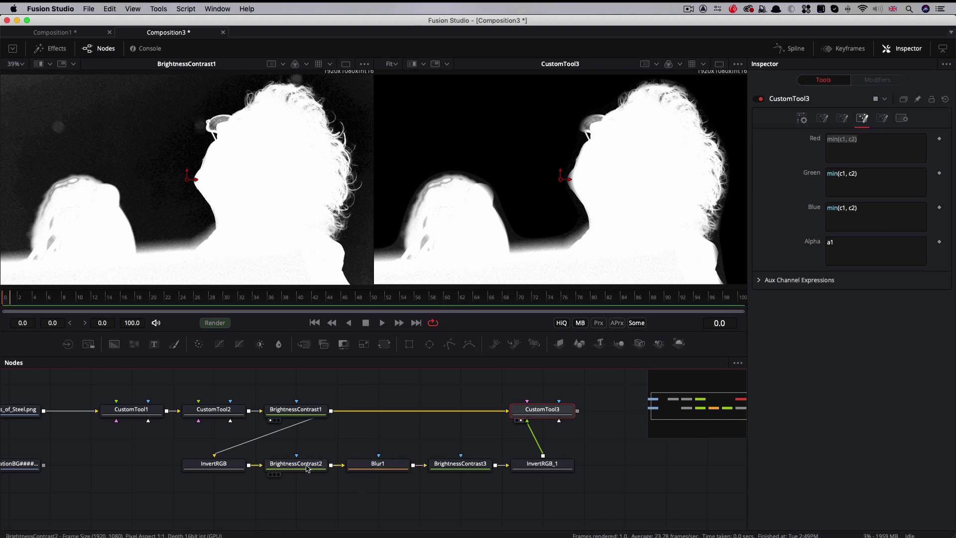
pyautogui.click(460, 464)
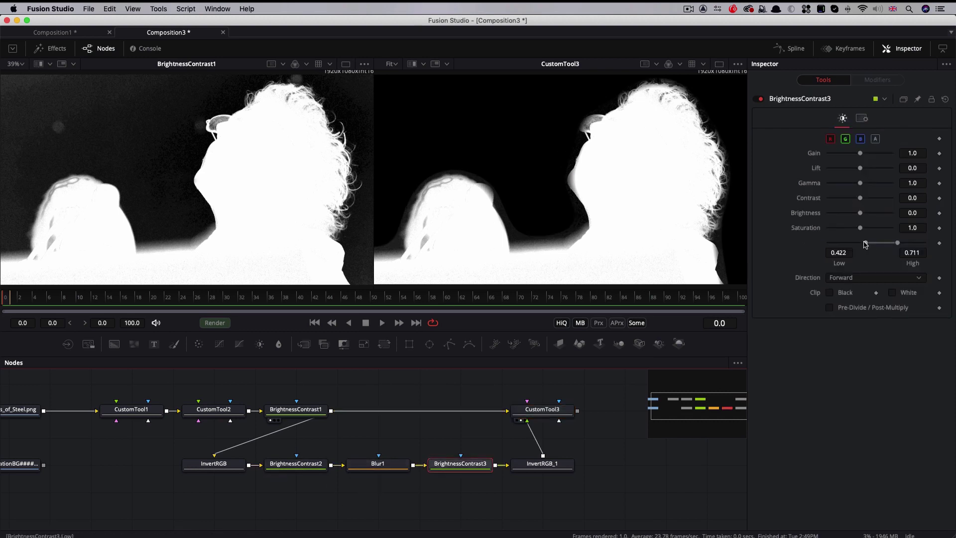
pyautogui.moveTo(866, 245); pyautogui.dragTo(913, 245)
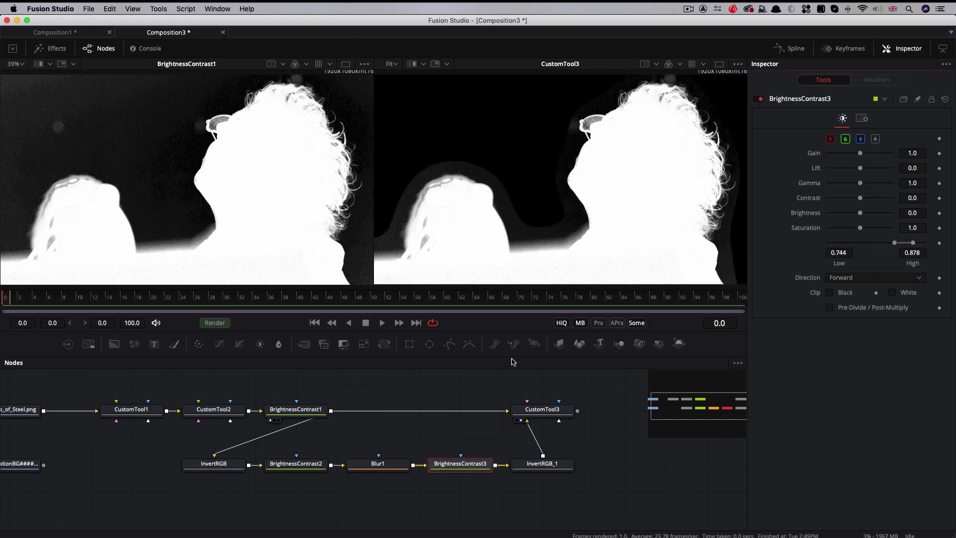
pyautogui.moveTo(463, 464); pyautogui.dragTo(172, 172)
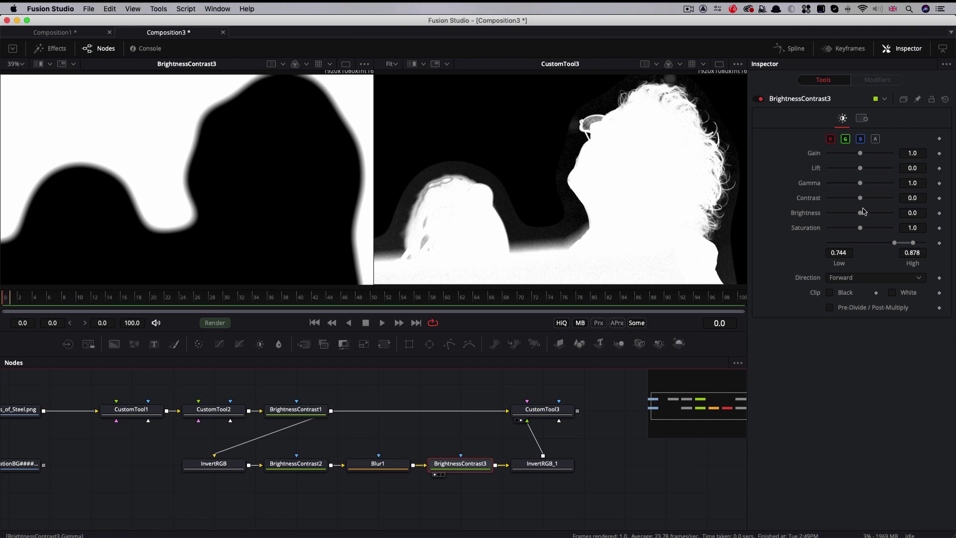
pyautogui.moveTo(895, 244)
pyautogui.mouseDown()
pyautogui.moveTo(922, 245)
pyautogui.moveTo(912, 246)
pyautogui.mouseUp()
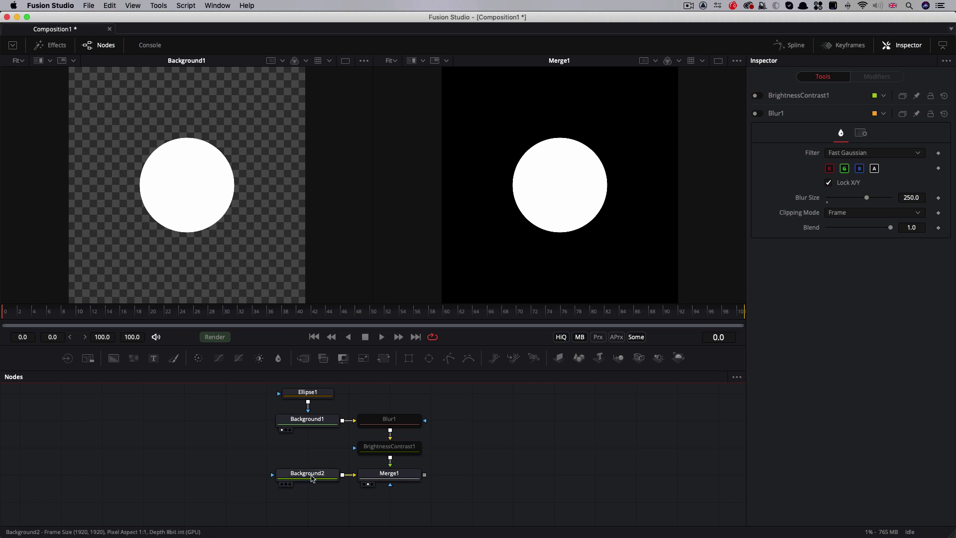
# Step: Check Background2, then re-enable the Blur1 and BrightnessContrast1 nodes
pyautogui.click(309, 474)
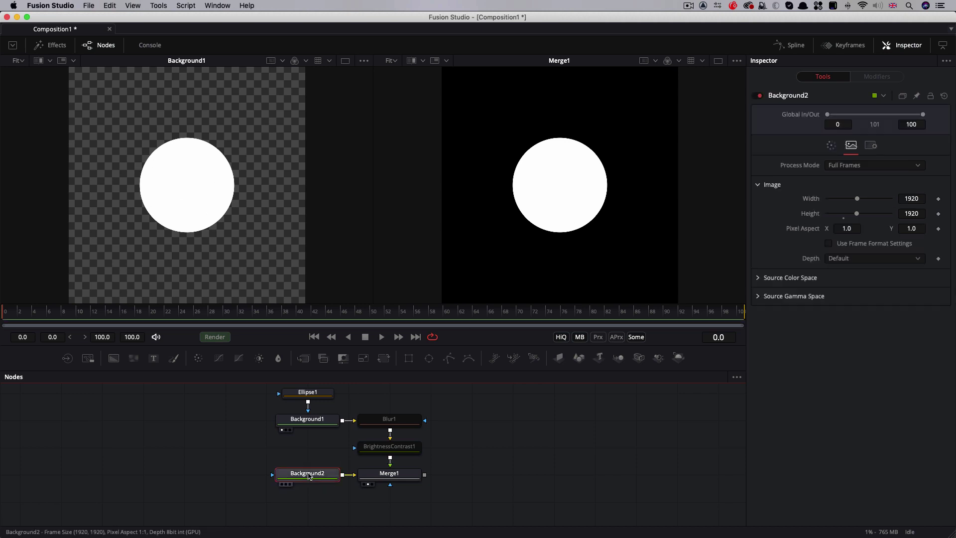
pyautogui.click(389, 421)
pyautogui.hotkey('ctrl', 'p')
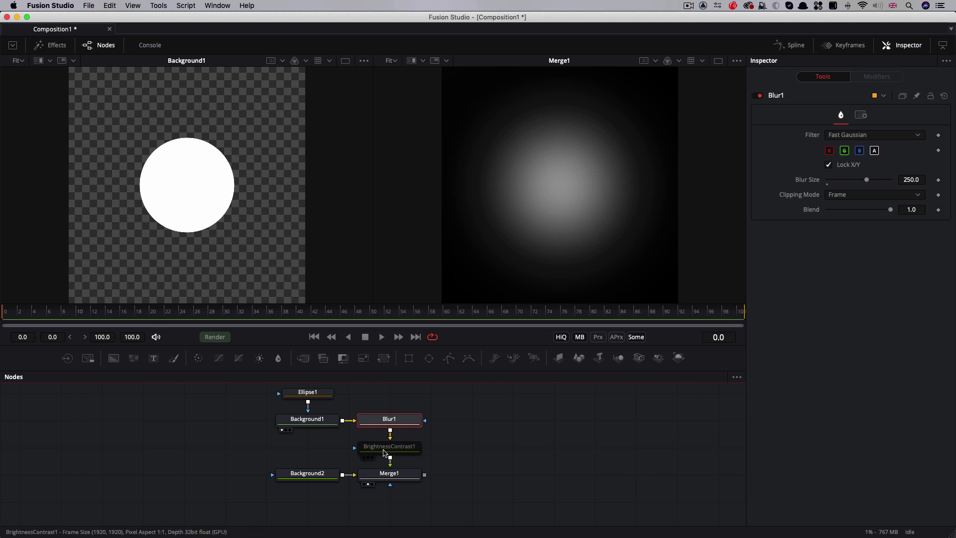
pyautogui.click(393, 449)
pyautogui.hotkey('ctrl', 'p')
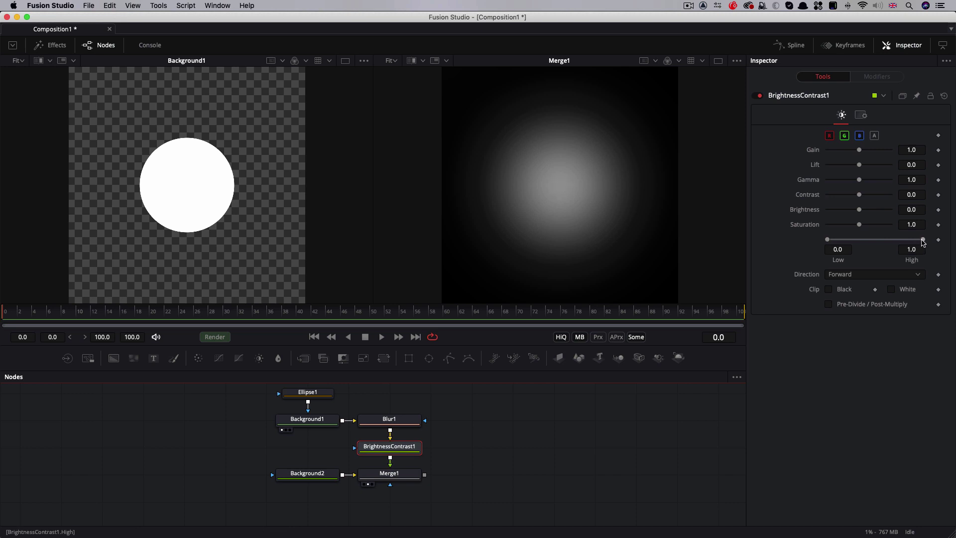
# Step: Set BrightnessContrast1's range to High 0.222 and Low about 0.056
pyautogui.moveTo(925, 240); pyautogui.dragTo(856, 240)
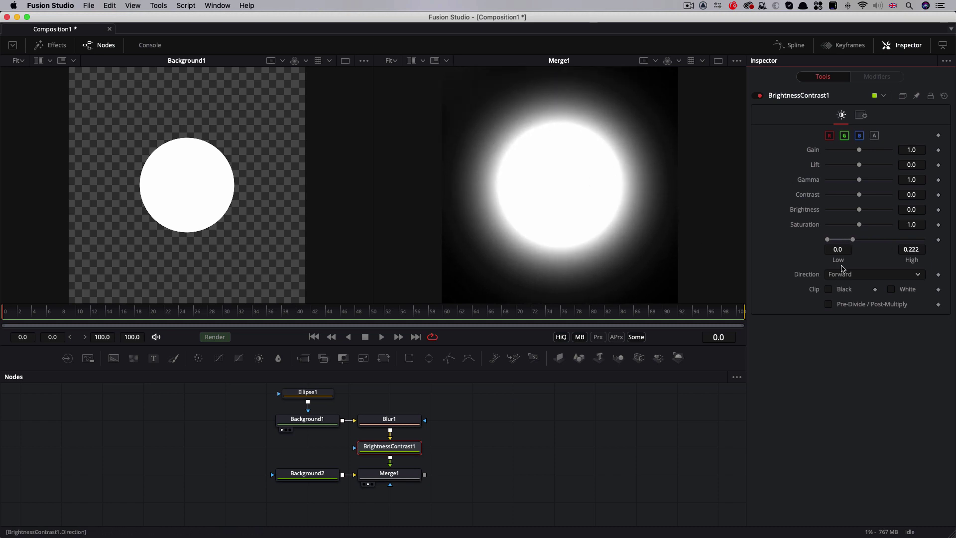
pyautogui.moveTo(828, 240); pyautogui.dragTo(848, 241)
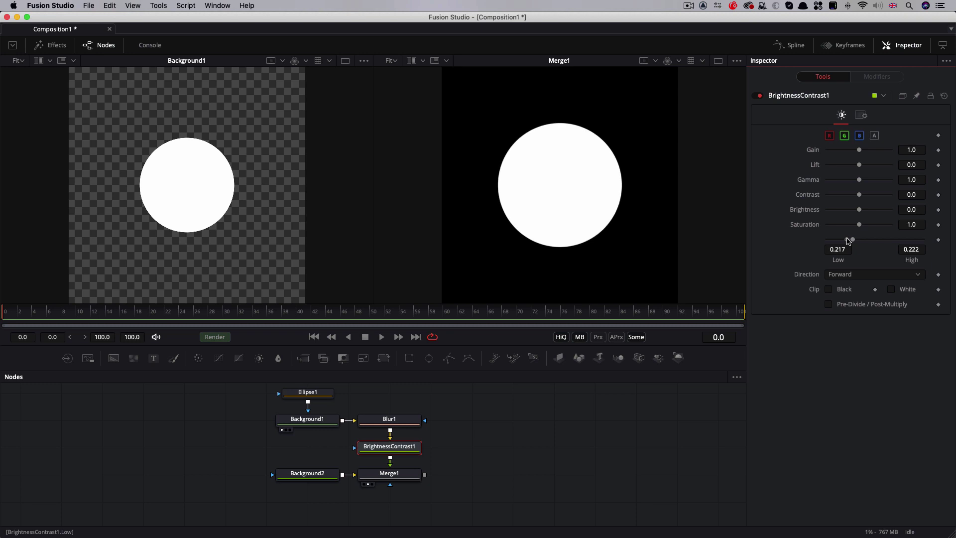
pyautogui.moveTo(849, 241); pyautogui.dragTo(833, 240)
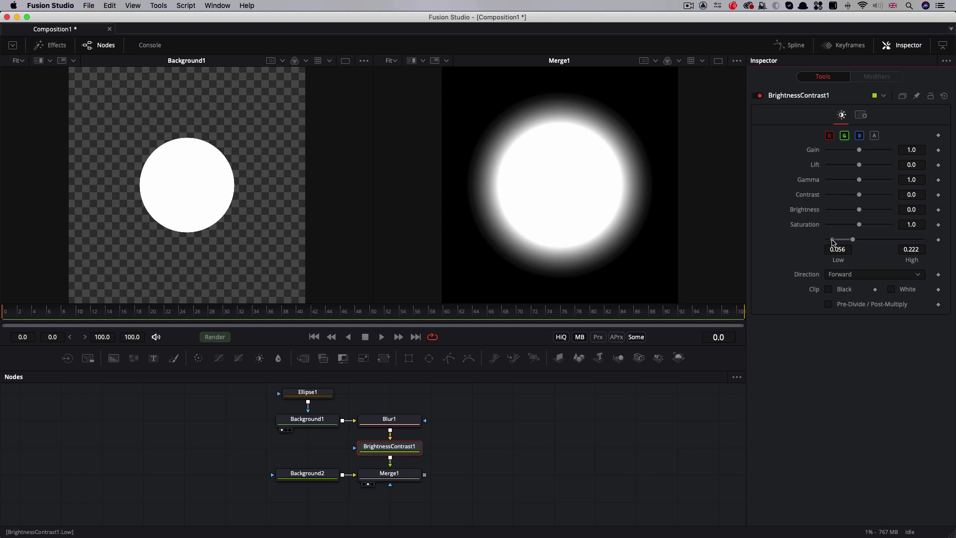
# Step: Try Blur1 at Blur Size 150, restore 250, and nudge BrightnessContrast1's Low up slightly
pyautogui.click(389, 419)
pyautogui.doubleClick(913, 179)
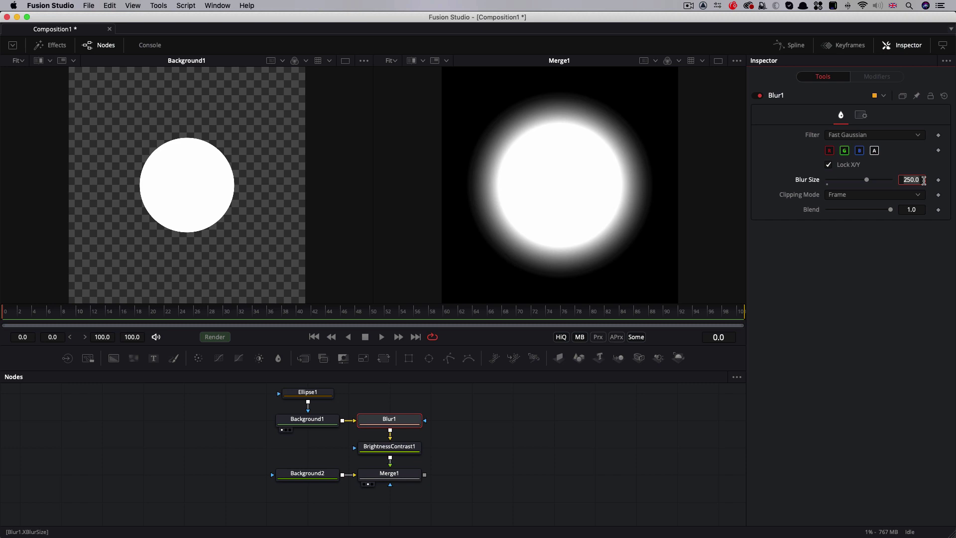
pyautogui.write('0')
pyautogui.press('Return')
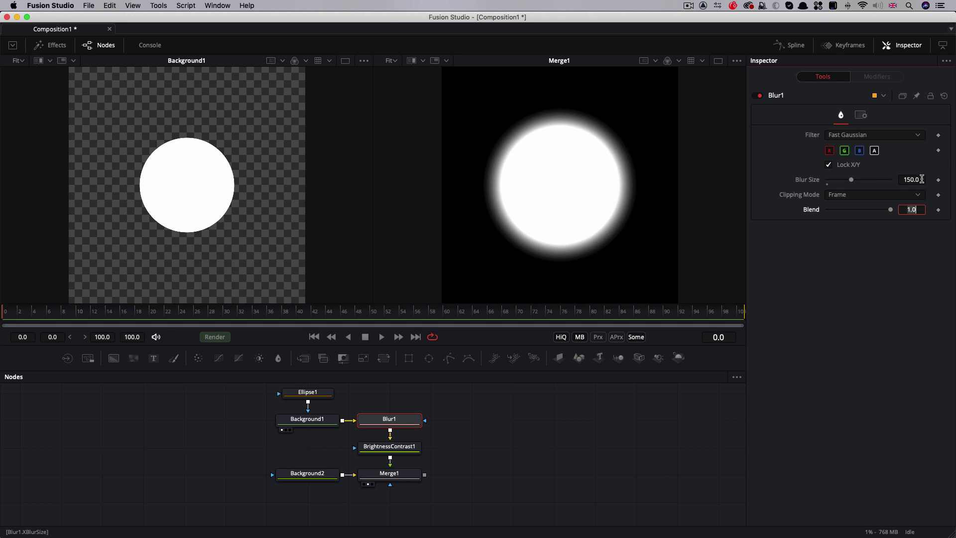
pyautogui.doubleClick(914, 180)
pyautogui.write('250')
pyautogui.press('Return')
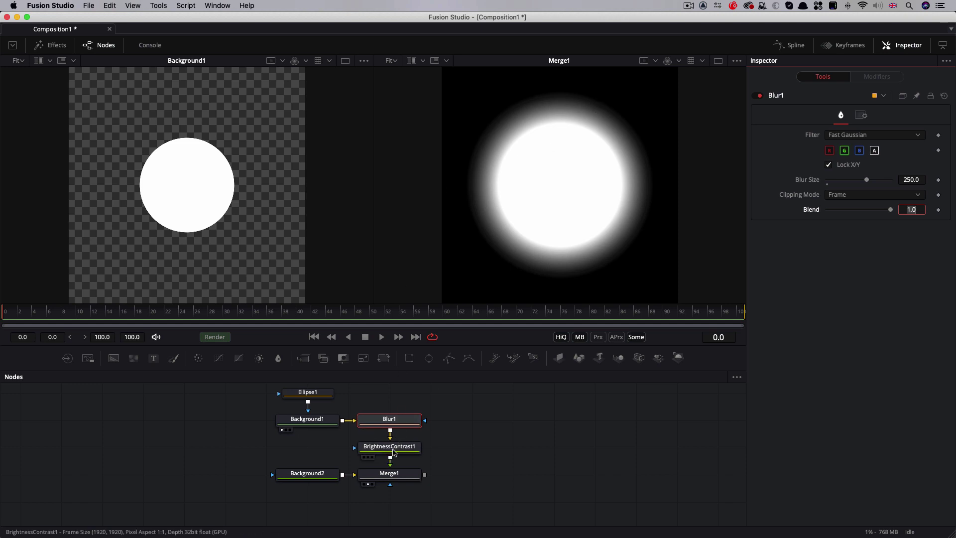
pyautogui.click(393, 448)
pyautogui.moveTo(833, 240)
pyautogui.mouseDown()
pyautogui.moveTo(851, 242)
pyautogui.moveTo(843, 241)
pyautogui.mouseUp()
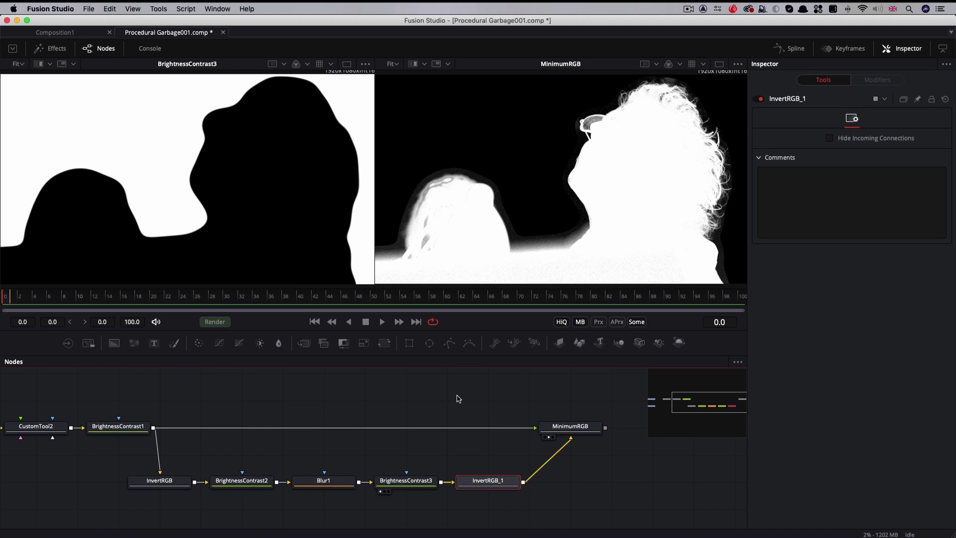
pyautogui.moveTo(405, 480)
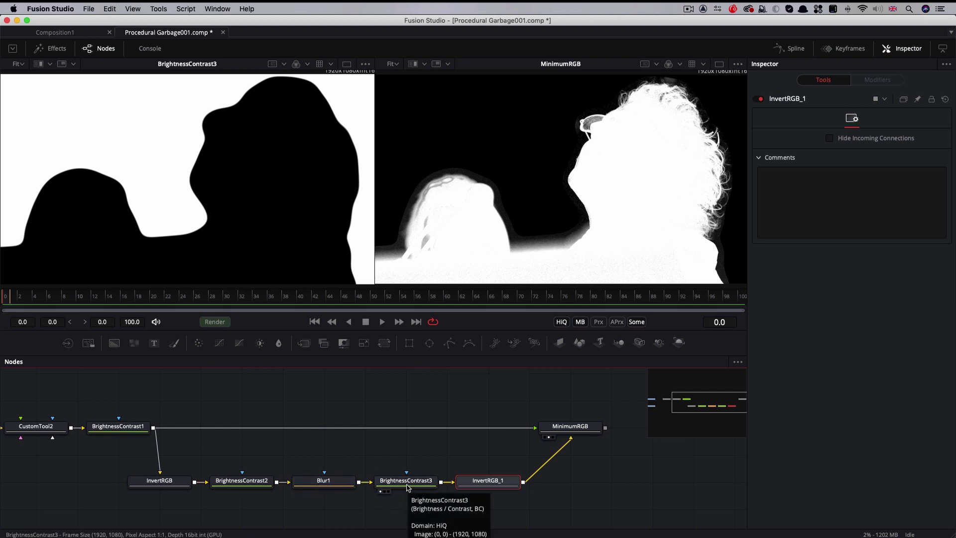
# Step: Add an ErodeDilate1 node fed by BrightnessContrast2's matte
pyautogui.click(380, 390)
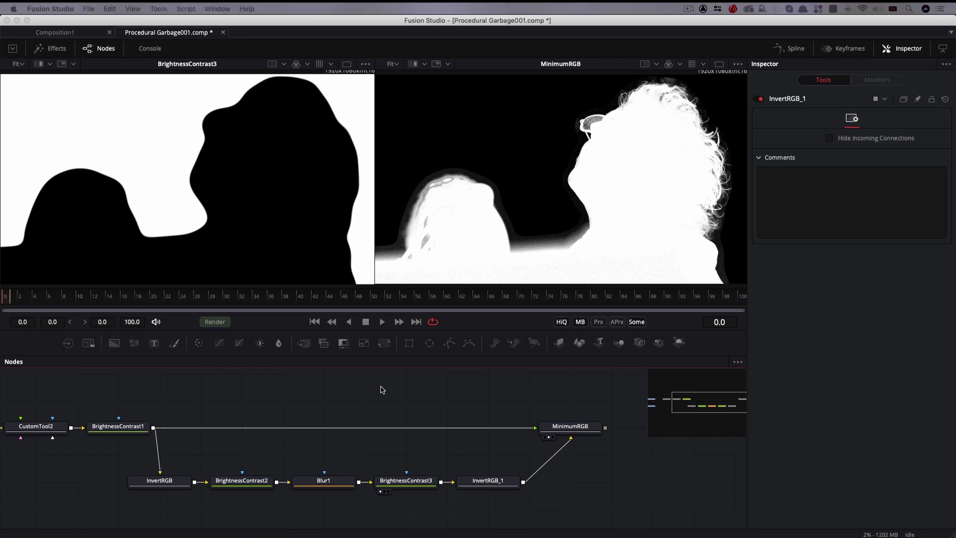
pyautogui.press('Return')
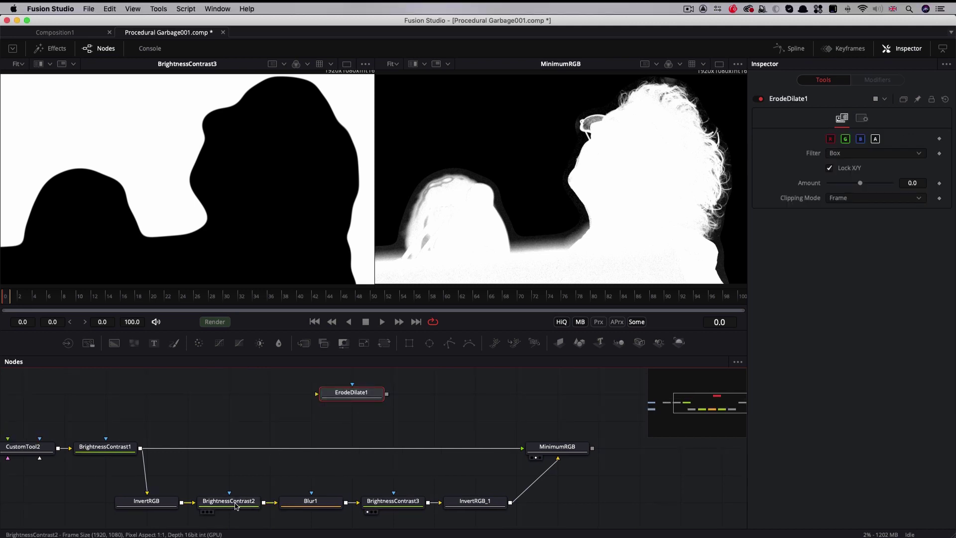
pyautogui.press('1')
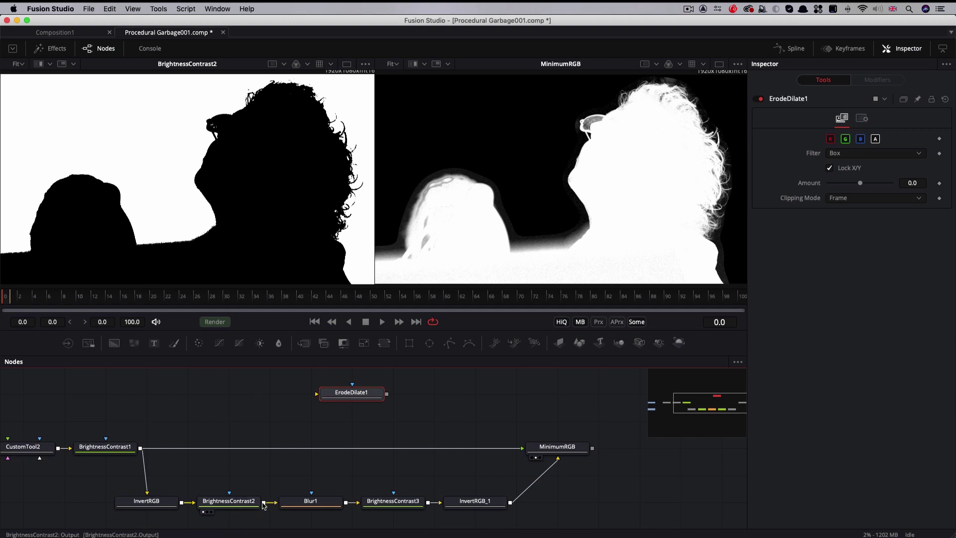
pyautogui.moveTo(266, 502); pyautogui.dragTo(355, 394)
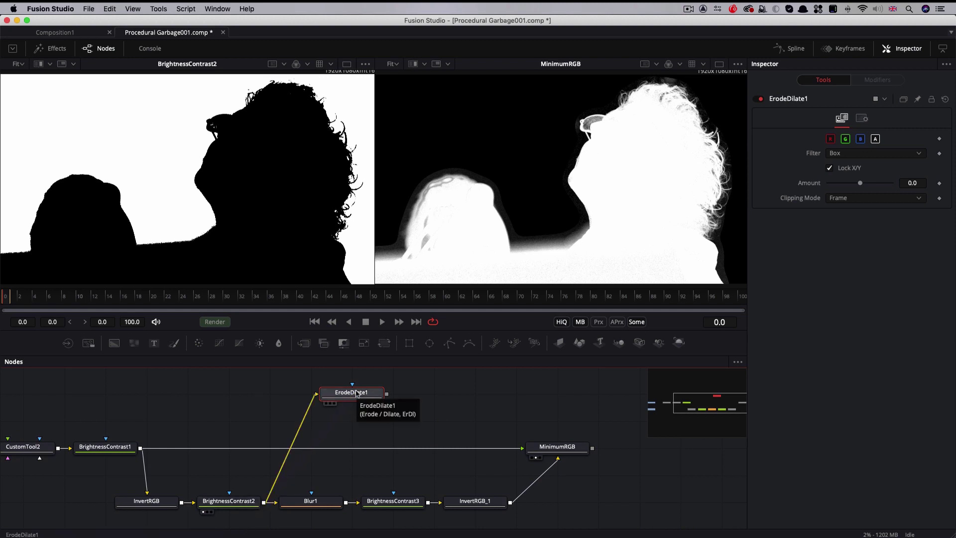
pyautogui.click(356, 393)
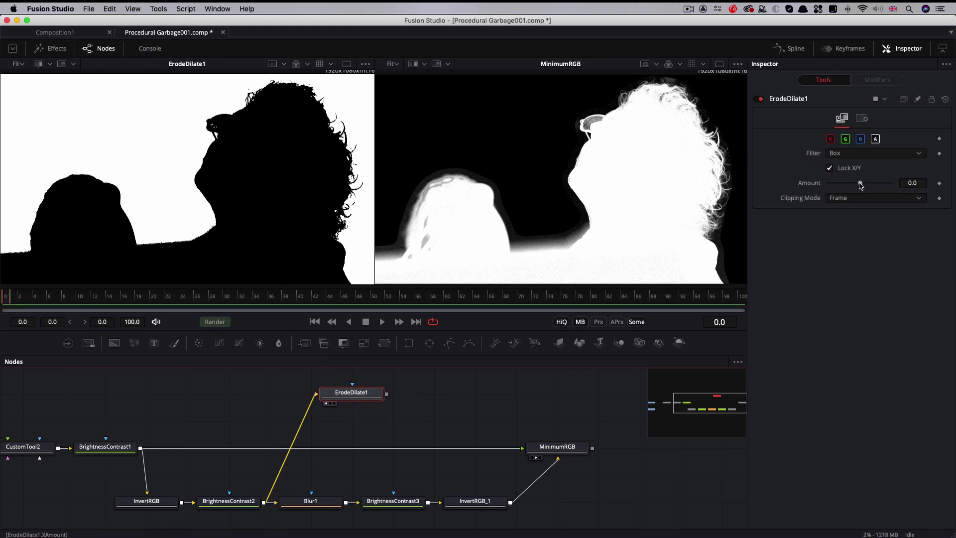
# Step: Erode by -0.01 with a Linear filter and feed ErodeDilate1 into InvertRGB_1
pyautogui.moveTo(860, 183); pyautogui.dragTo(828, 185)
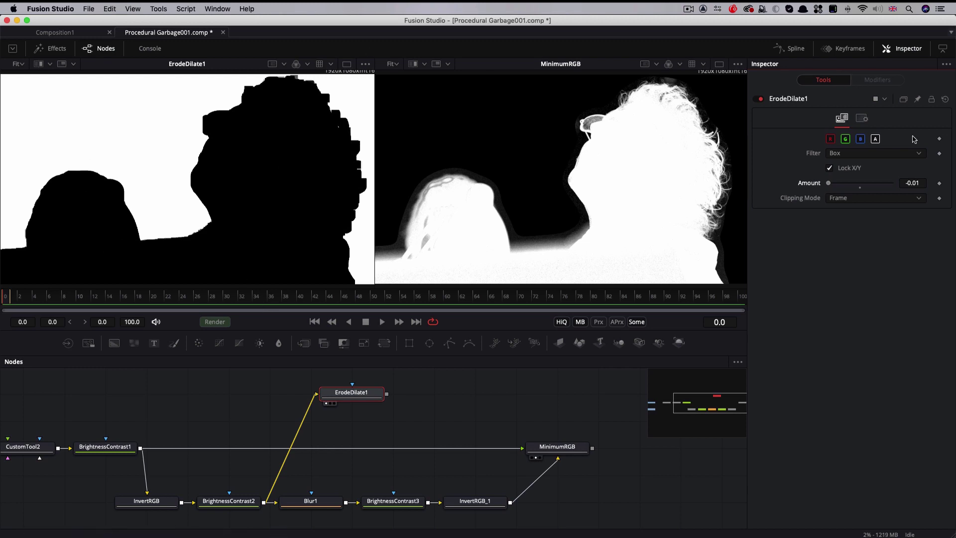
pyautogui.click(875, 152)
pyautogui.click(848, 177)
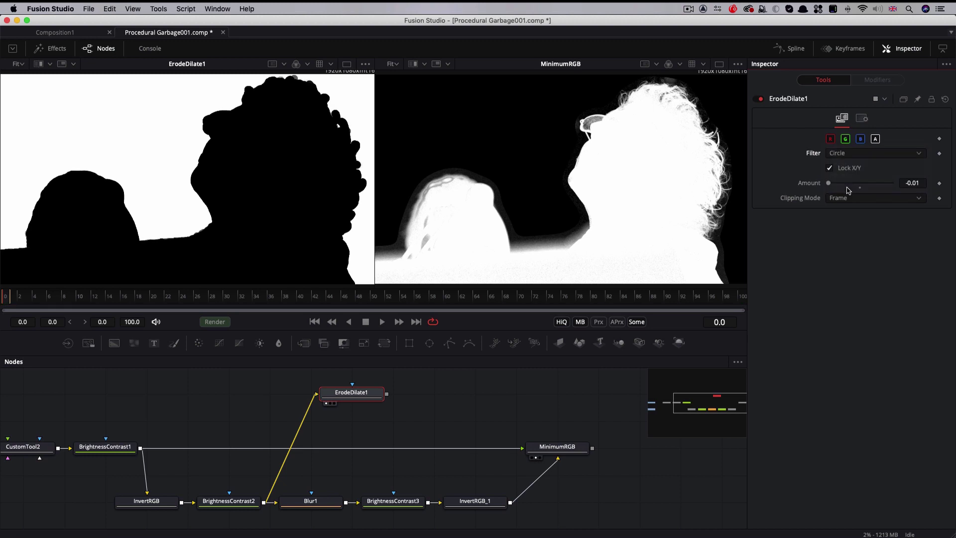
pyautogui.click(862, 154)
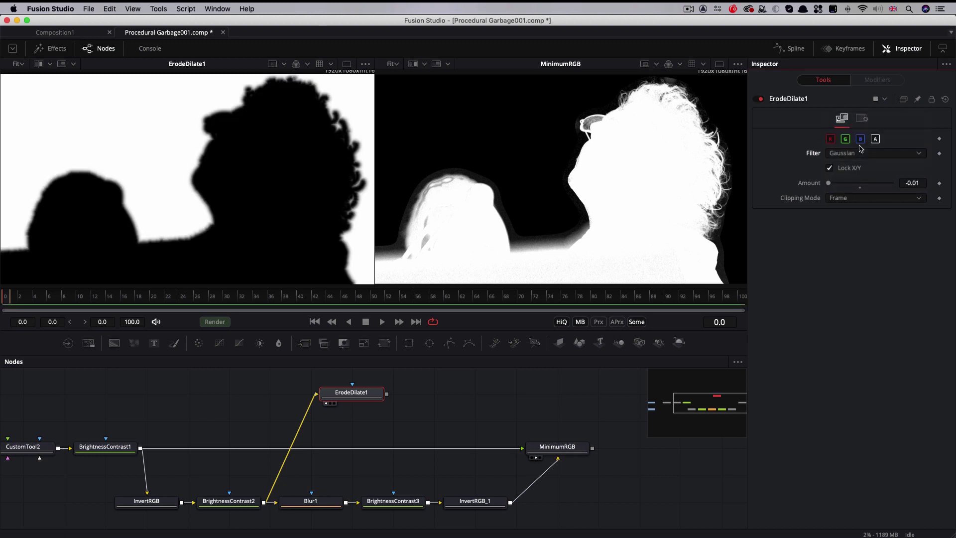
pyautogui.click(859, 154)
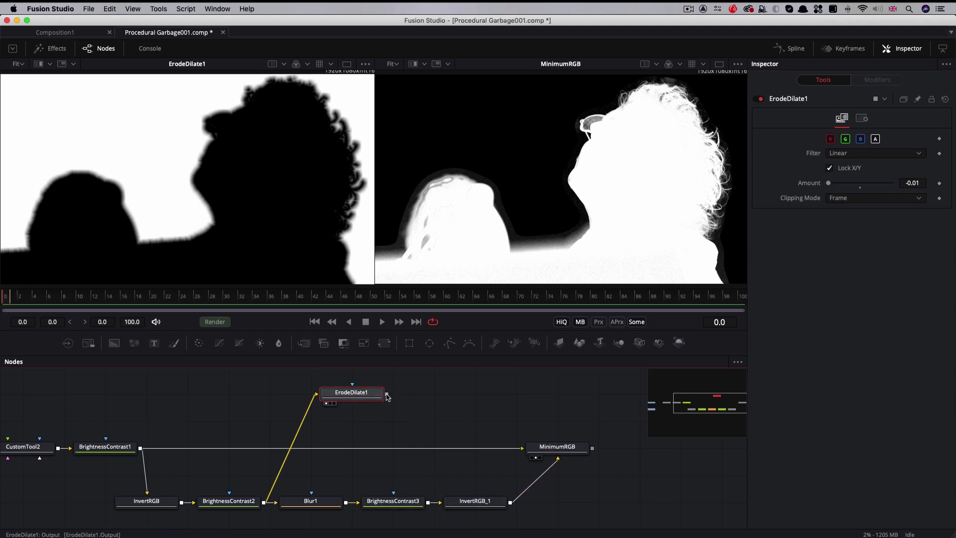
pyautogui.moveTo(387, 394); pyautogui.dragTo(441, 502)
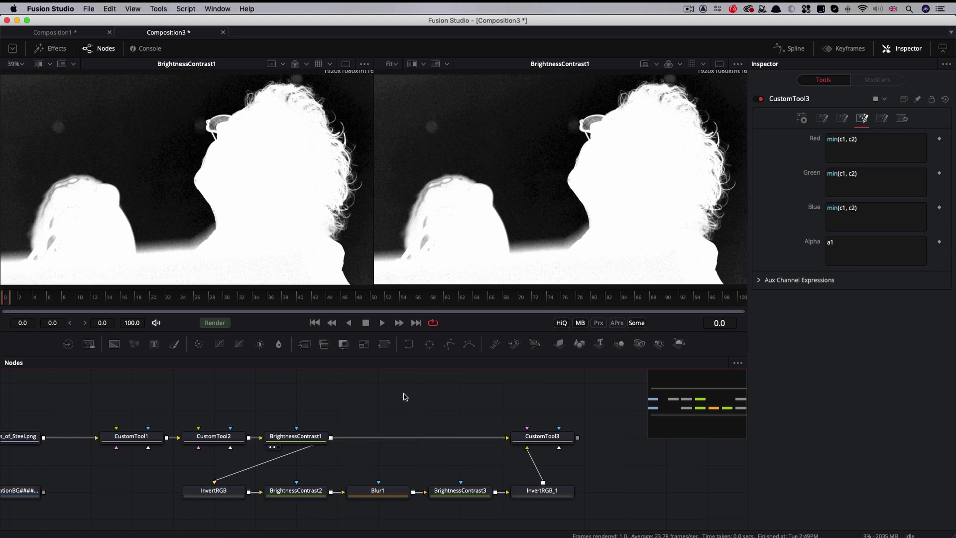
# Step: Add CustomTool4 fed by BrightnessContrast1 and show it in the right viewer
pyautogui.hotkey('shift', 'space')
pyautogui.write('cust')
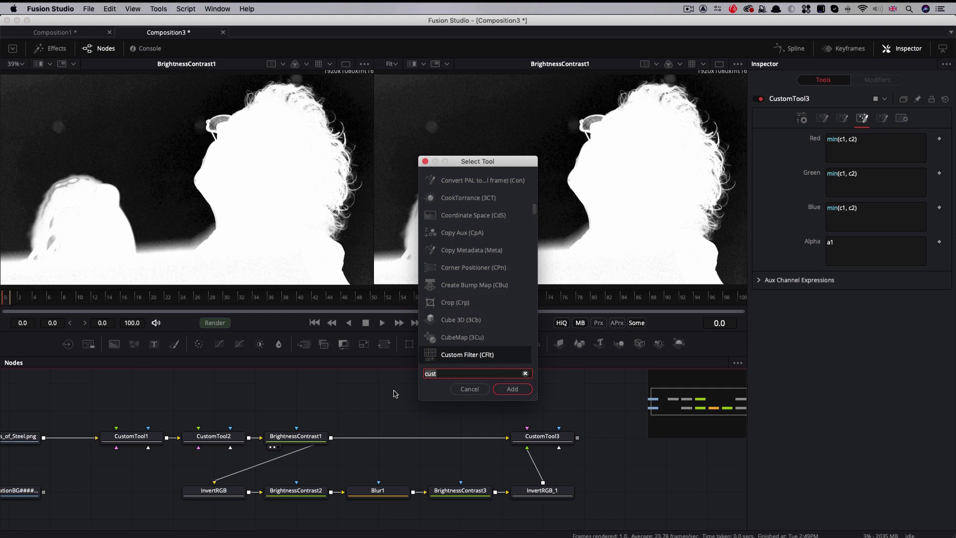
pyautogui.press('Down')
pyautogui.press('Return')
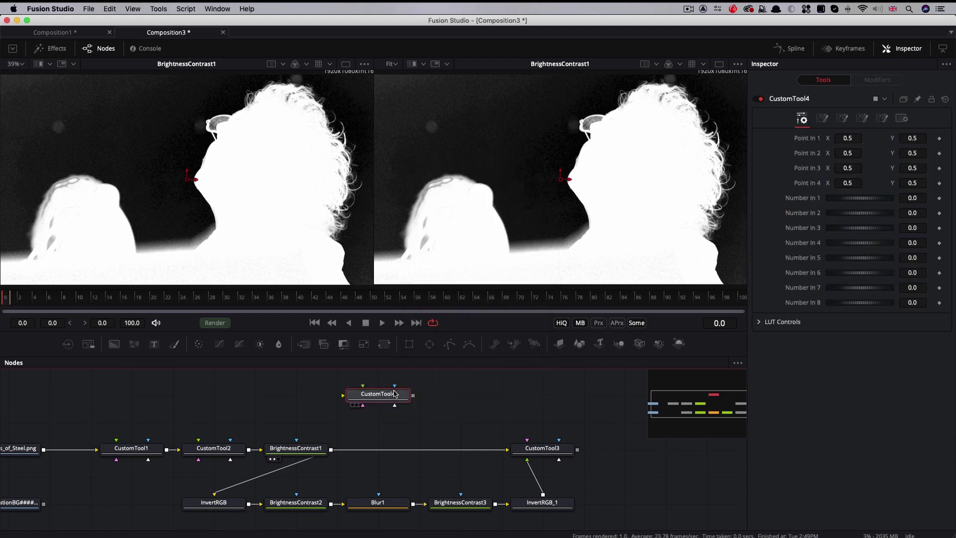
pyautogui.moveTo(408, 398); pyautogui.dragTo(448, 398)
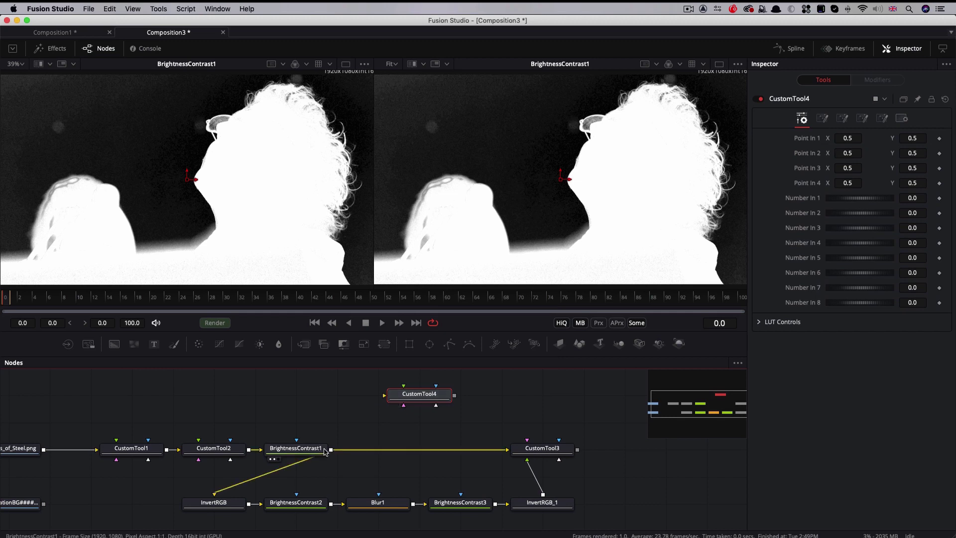
pyautogui.moveTo(331, 448); pyautogui.dragTo(419, 394)
pyautogui.moveTo(419, 394)
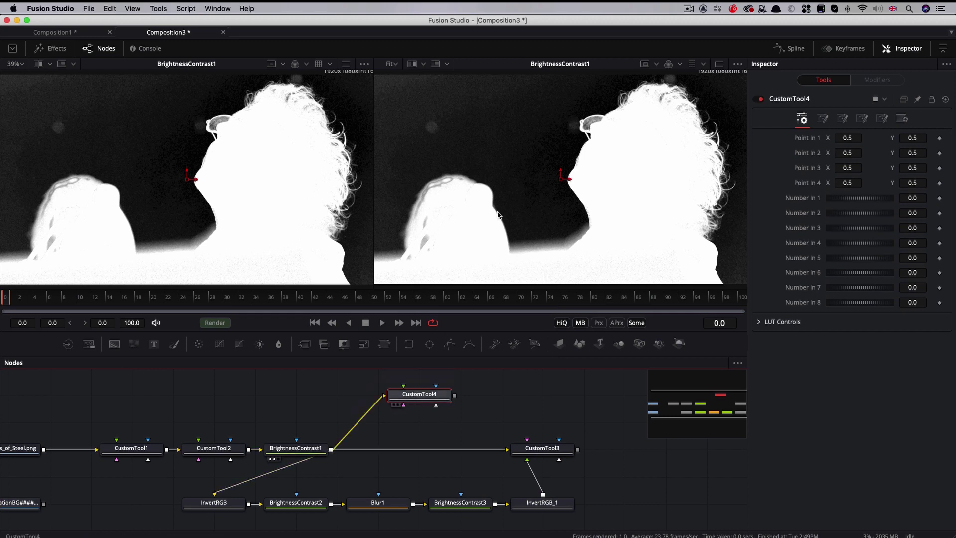
pyautogui.press('2')
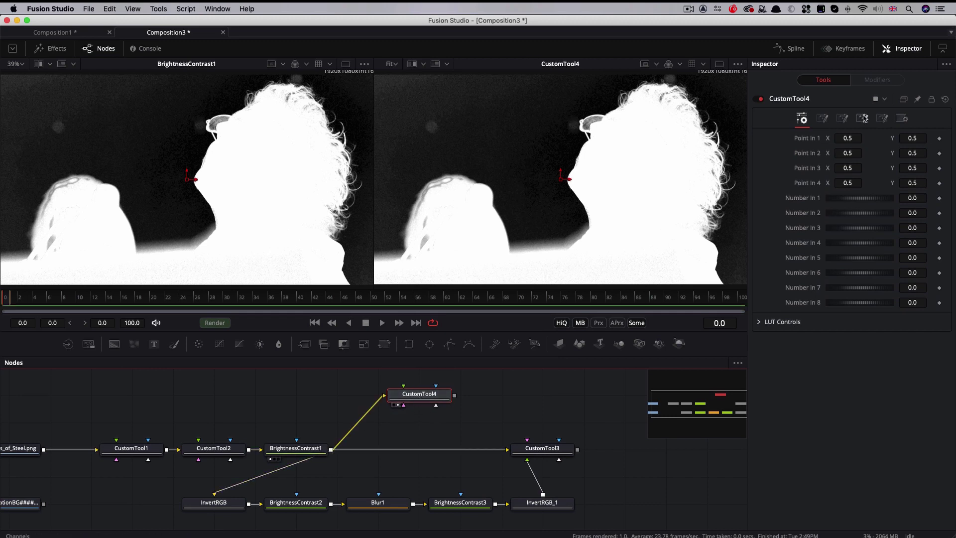
# Step: Use the Red channel's if(c1< n1, 0, 1) expression for Green and Blue too
pyautogui.click(864, 119)
pyautogui.click(857, 145)
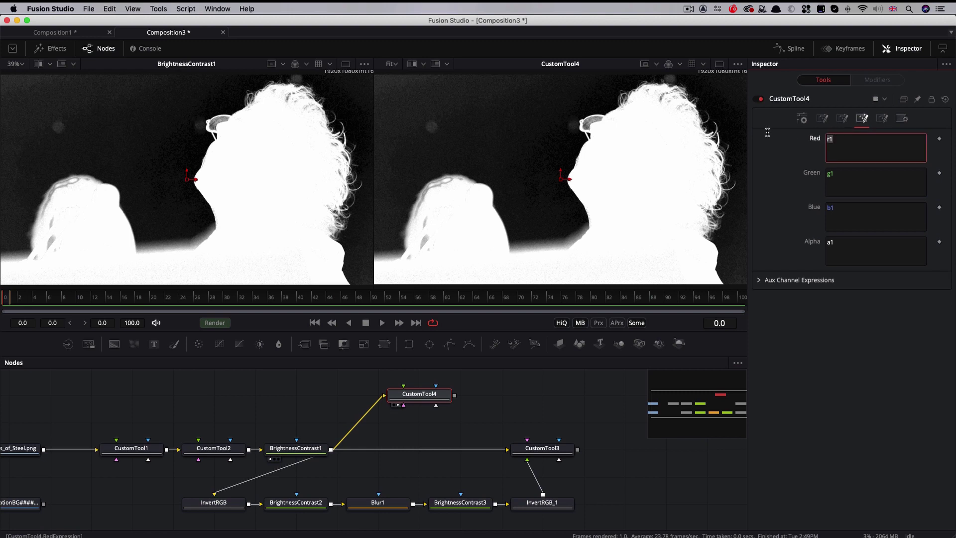
pyautogui.write('if(')
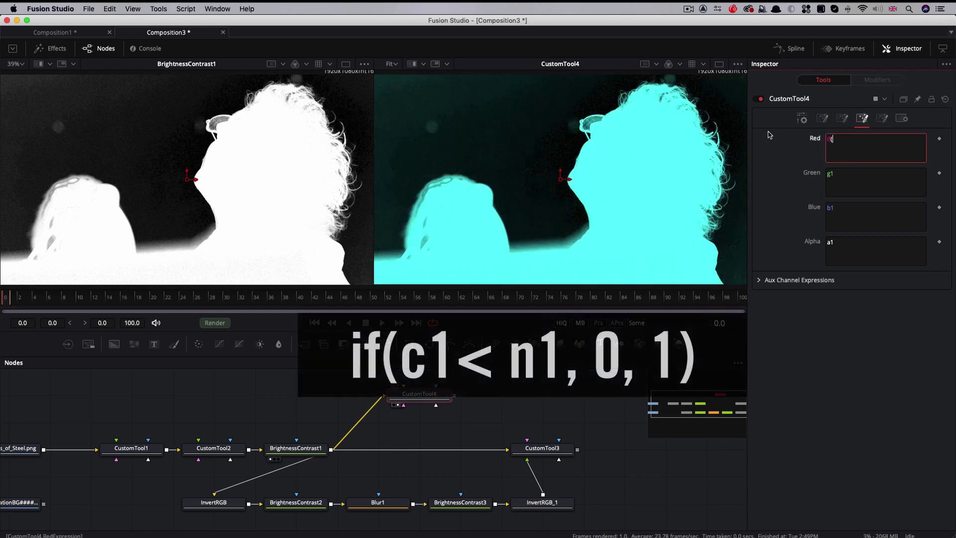
pyautogui.write('c1')
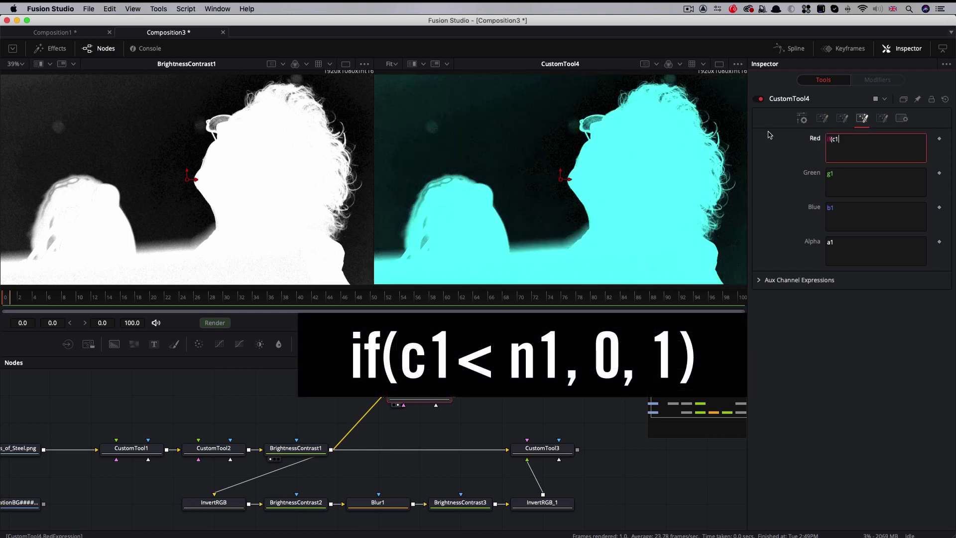
pyautogui.write('< n1')
pyautogui.write(', 0, 1)')
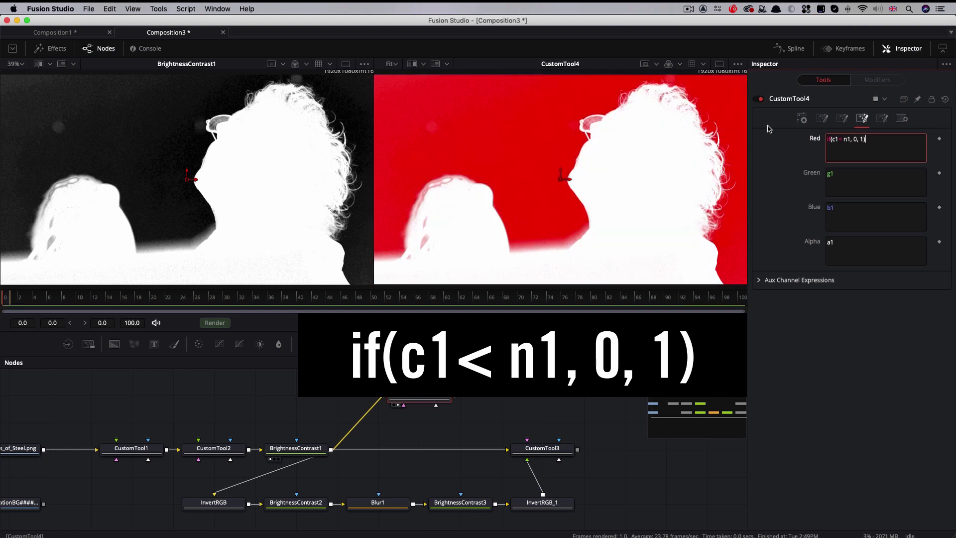
pyautogui.hotkey('shift', 'Home')
pyautogui.press('super+c')
pyautogui.click(874, 173)
pyautogui.press('super+v')
pyautogui.click(874, 208)
pyautogui.press('super+v')
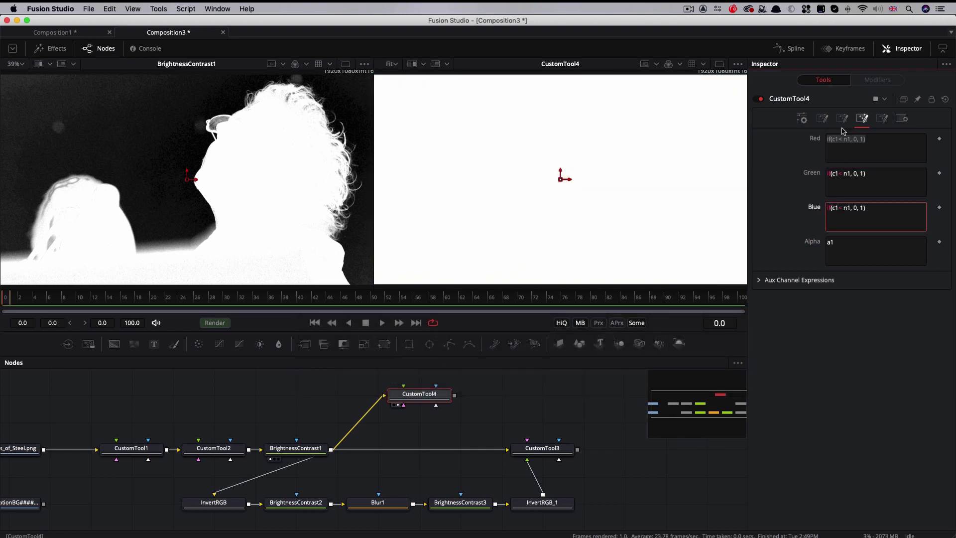
# Step: Raise CustomTool4's Number In 1 threshold to 0.355
pyautogui.click(803, 118)
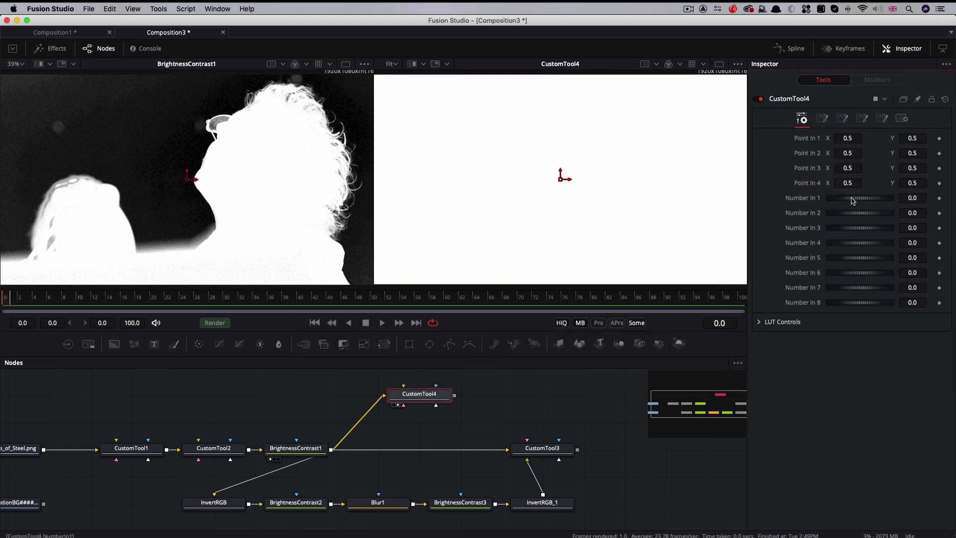
pyautogui.moveTo(839, 197); pyautogui.dragTo(877, 202)
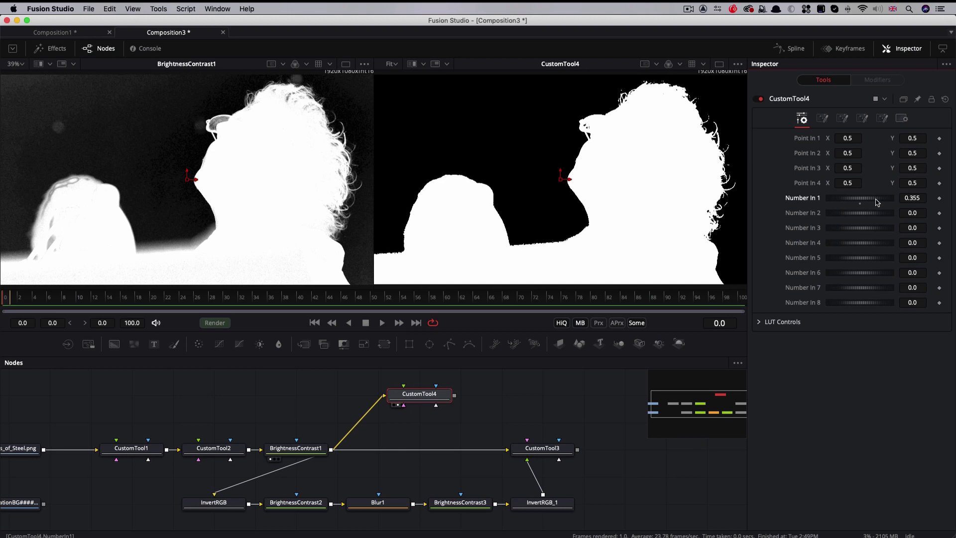
pyautogui.click(421, 395)
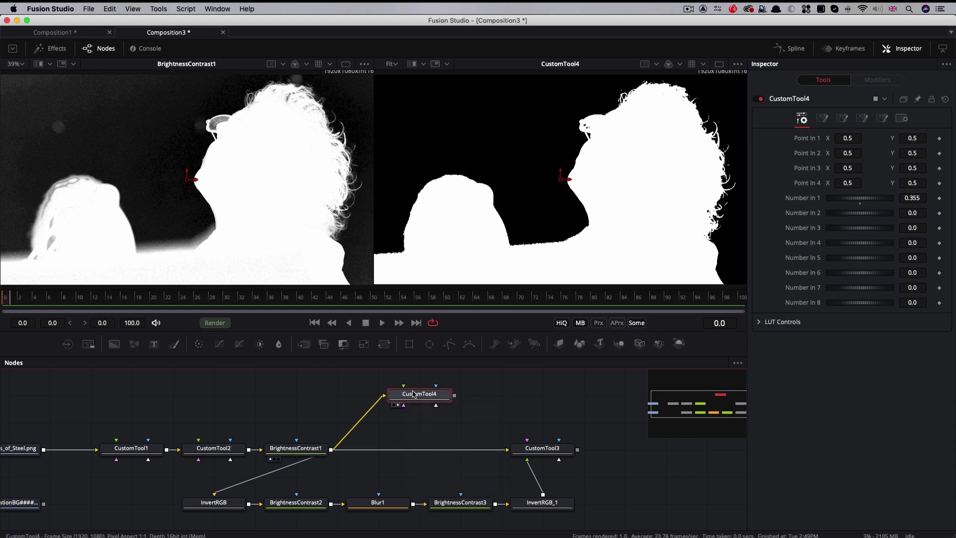
# Step: Add Blur2 after CustomTool4 with a Blur Size of 20
pyautogui.click(515, 396)
pyautogui.hotkey('shift', 'space')
pyautogui.write('blur')
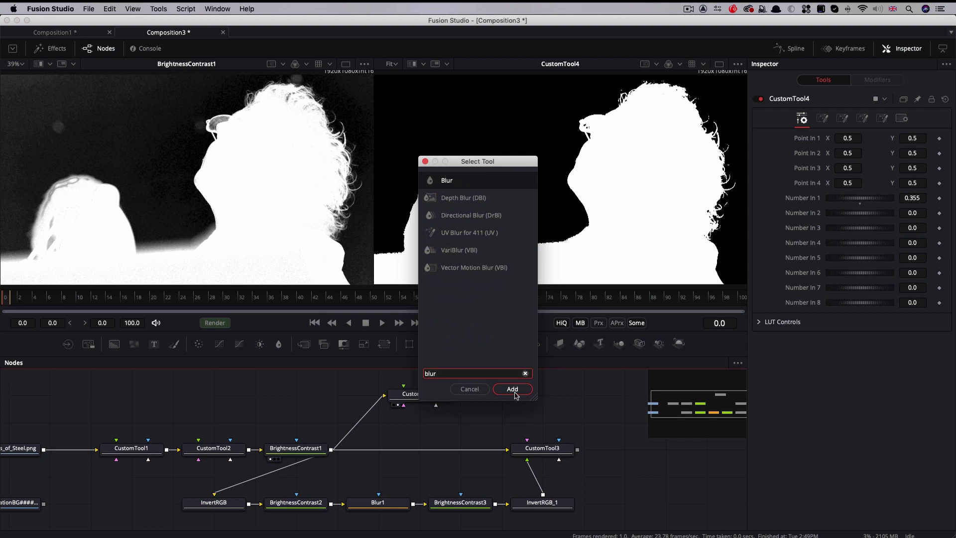
pyautogui.press('Return')
pyautogui.press('1')
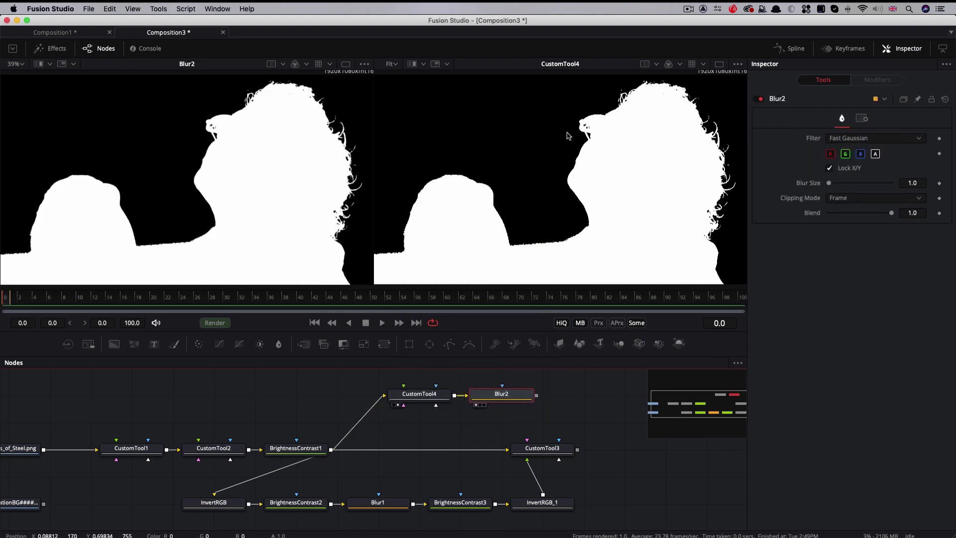
pyautogui.doubleClick(913, 183)
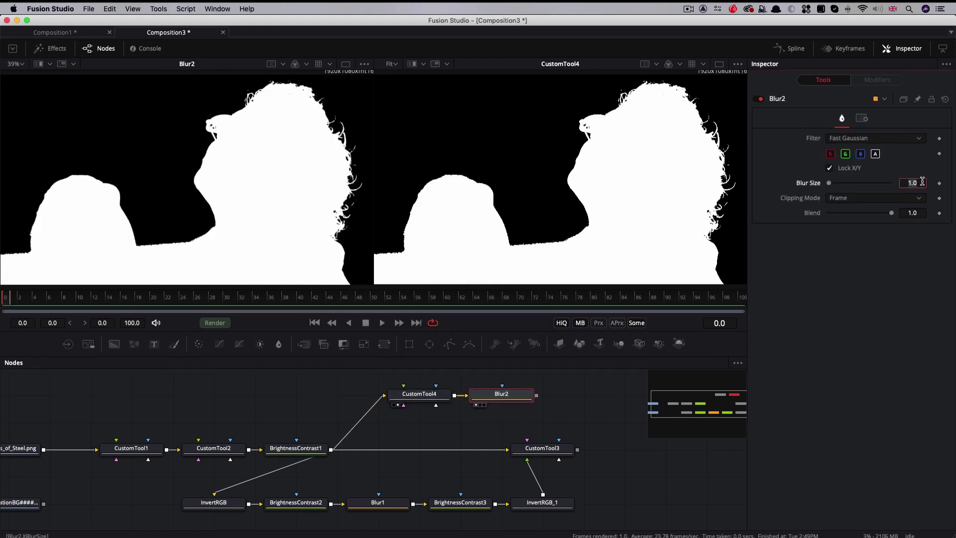
pyautogui.write('20')
pyautogui.press('Return')
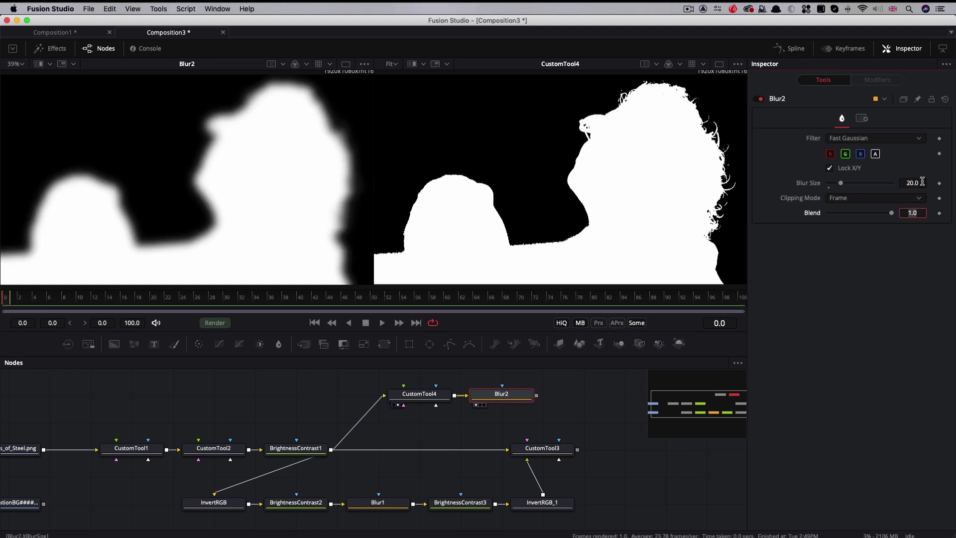
# Step: Add BrightnessContrast4 after Blur2 with its Low level at 0.844
pyautogui.hotkey('shift', 'space')
pyautogui.write('bc')
pyautogui.click(513, 390)
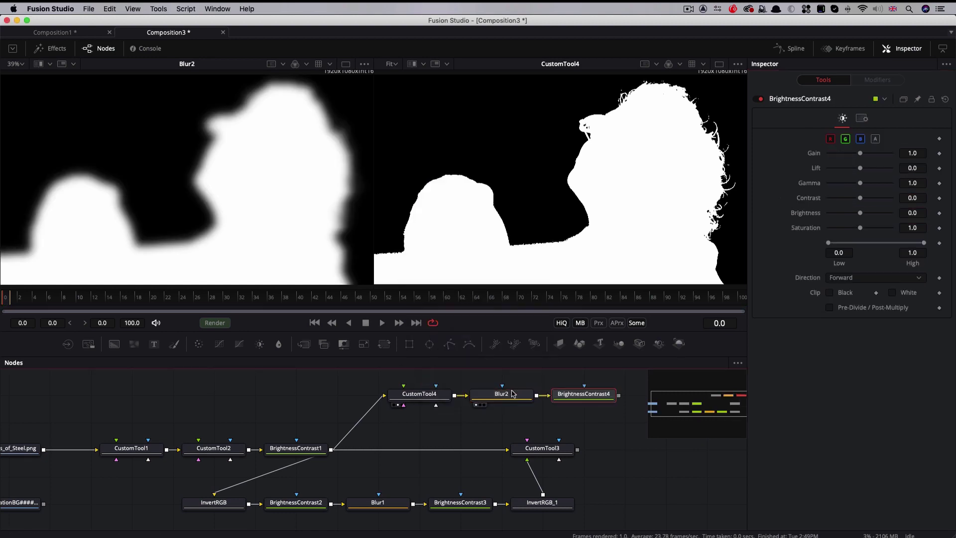
pyautogui.press('1')
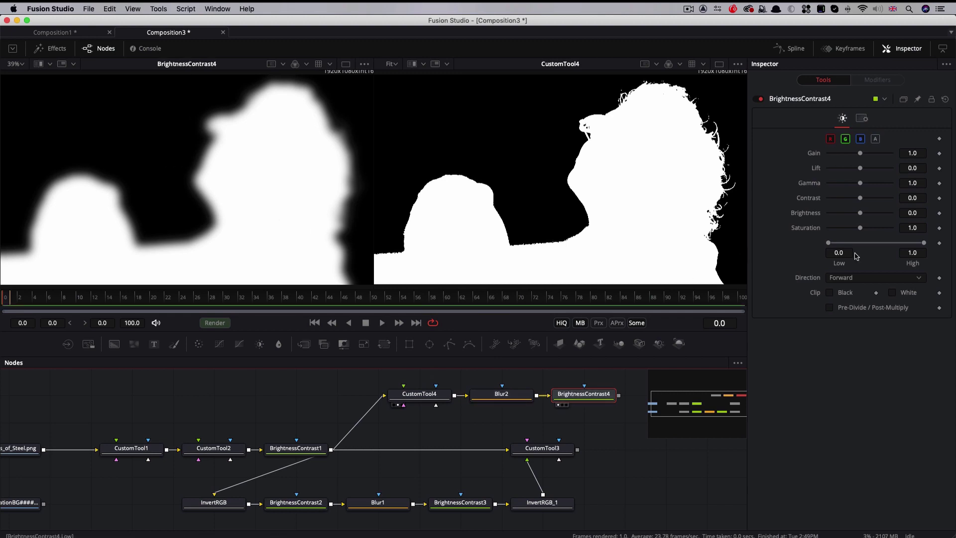
pyautogui.moveTo(829, 243); pyautogui.dragTo(906, 247)
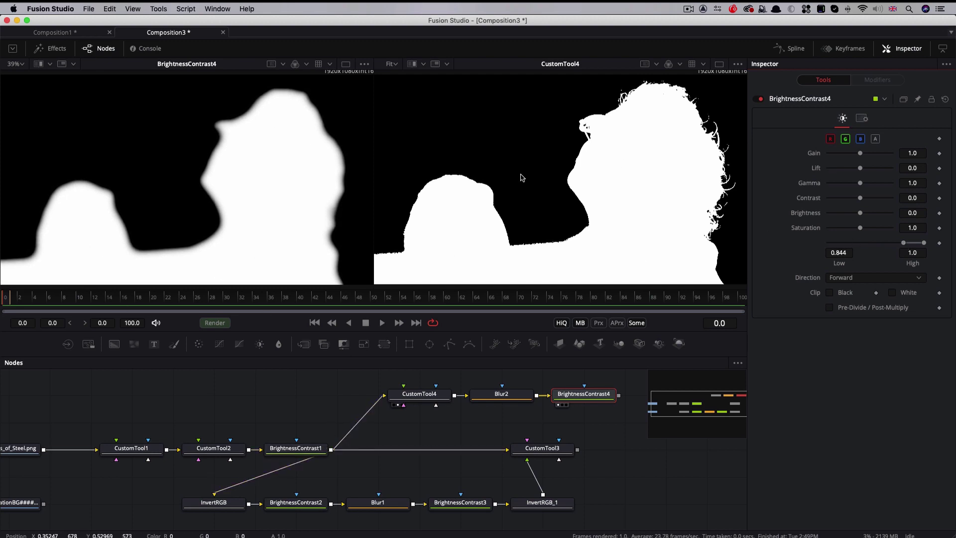
pyautogui.hscroll(5, 615, 431)
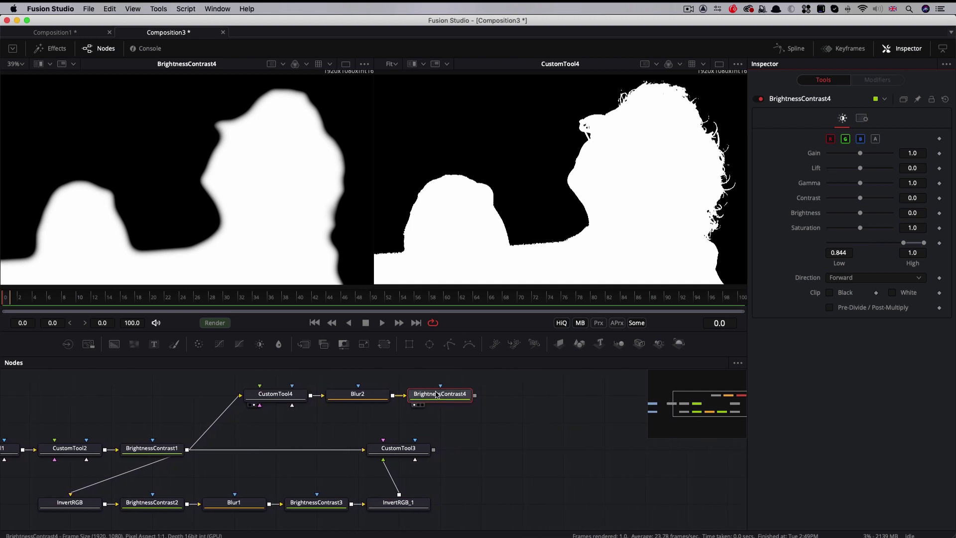
# Step: Add a Custom Tool (CustomTool5) after BrightnessContrast4
pyautogui.click(440, 396)
pyautogui.hotkey('shift', 'space')
pyautogui.write('cusr')
pyautogui.press('BackSpace')
pyautogui.write('t')
pyautogui.press('Return')
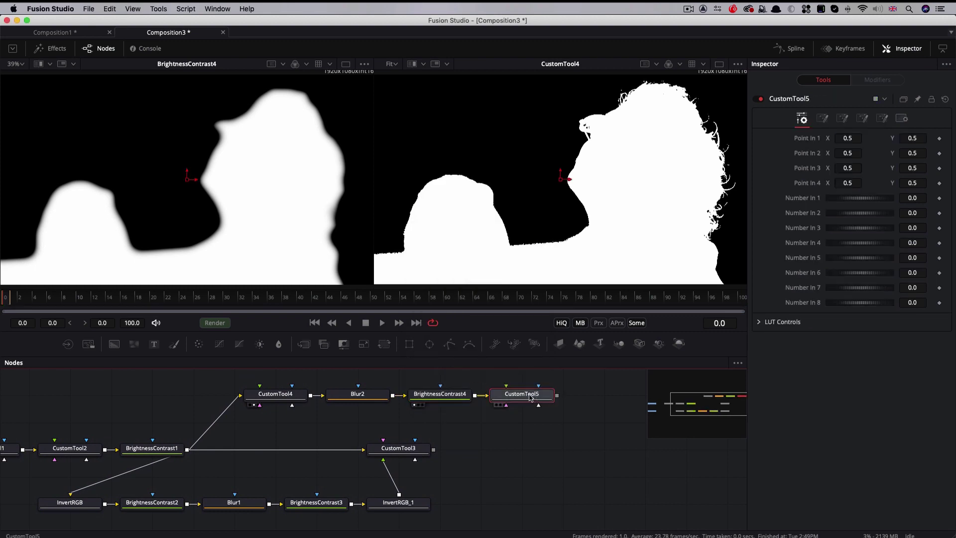
# Step: Route BrightnessContrast1 into CustomTool5's second input and view CustomTool5 on the right
pyautogui.moveTo(187, 449); pyautogui.dragTo(529, 399)
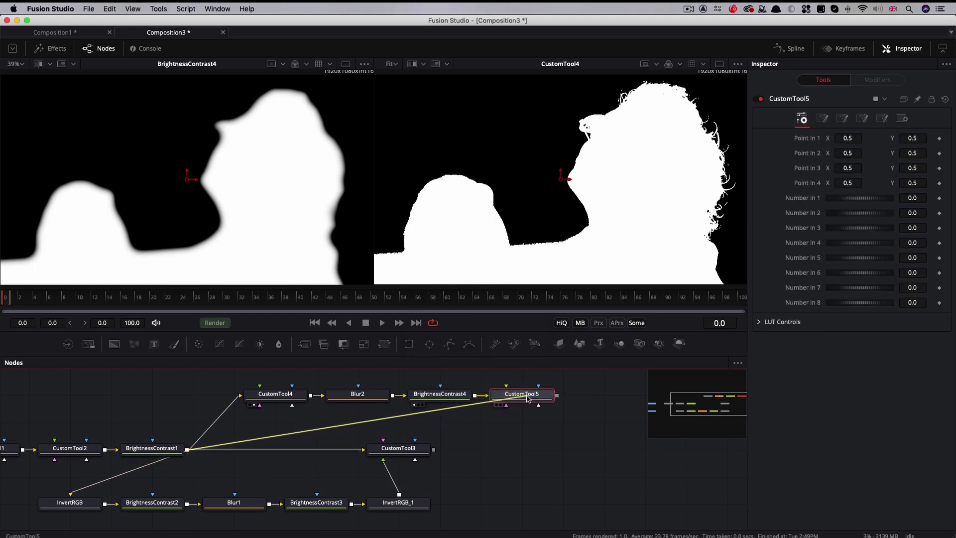
pyautogui.keyDown('alt'); pyautogui.click(448, 416); pyautogui.keyUp('alt')
pyautogui.moveTo(448, 416); pyautogui.dragTo(511, 427)
pyautogui.keyDown('alt'); pyautogui.click(321, 435); pyautogui.keyUp('alt')
pyautogui.moveTo(322, 436); pyautogui.dragTo(256, 425)
pyautogui.moveTo(515, 401); pyautogui.dragTo(561, 187)
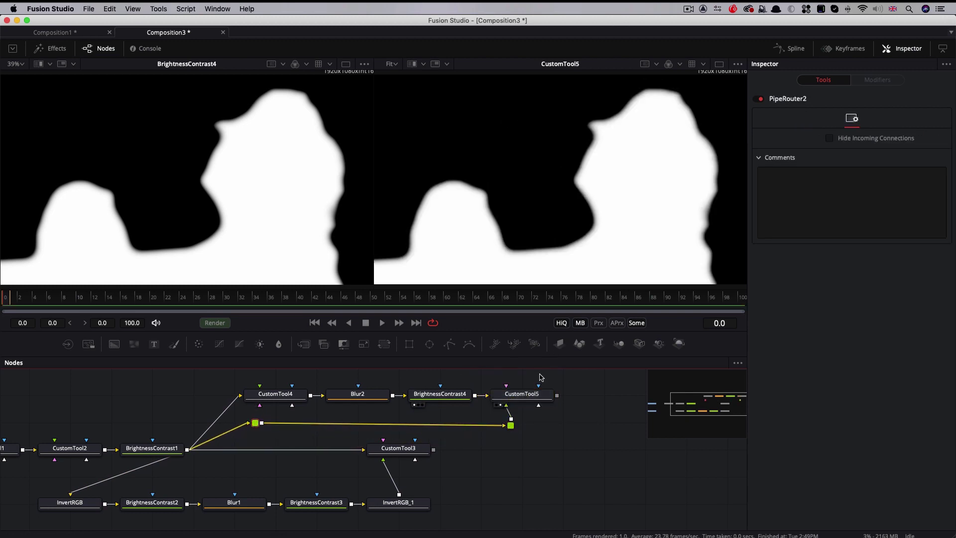
pyautogui.click(526, 398)
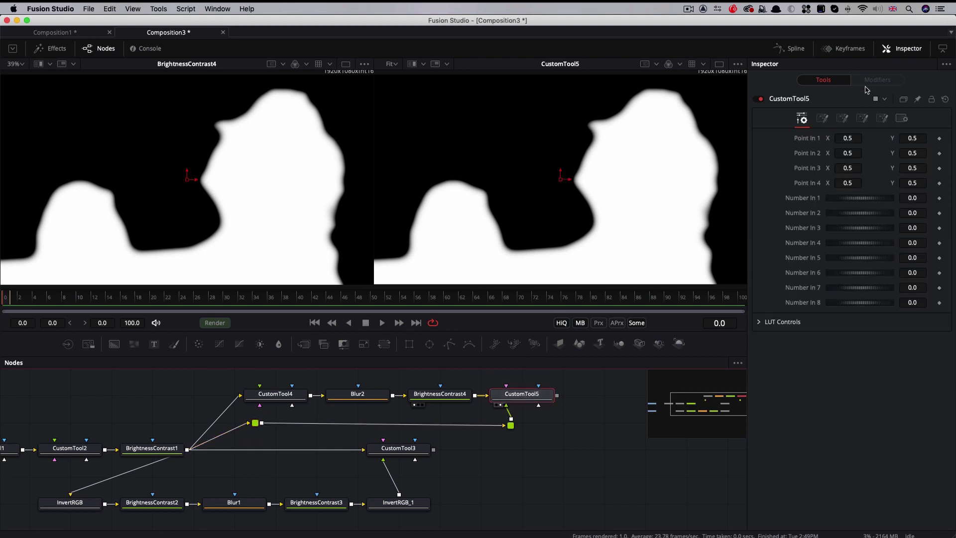
# Step: Set CustomTool5's red, green and blue expressions to max(c1, c2)
pyautogui.click(865, 120)
pyautogui.click(855, 147)
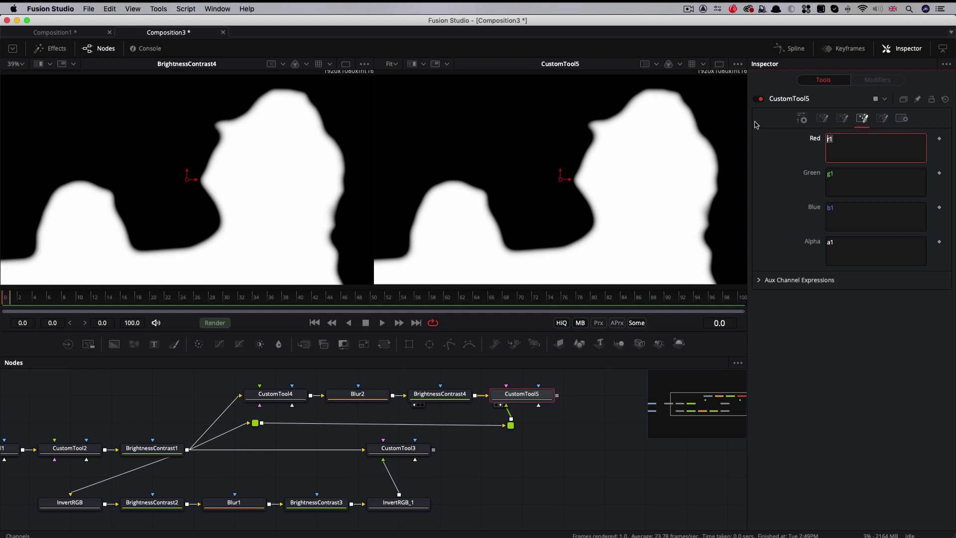
pyautogui.write('max')
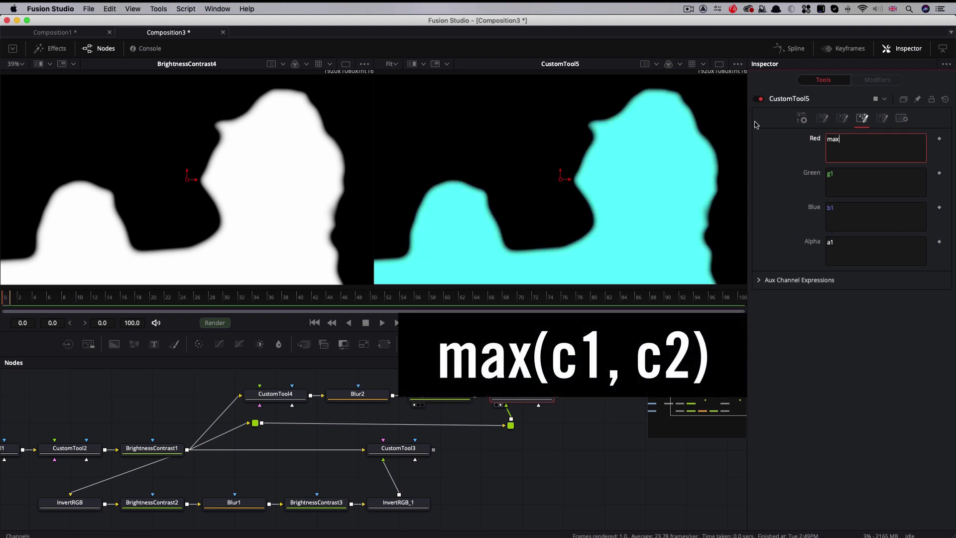
pyautogui.write('(c1, c2')
pyautogui.write(')')
pyautogui.press('Return')
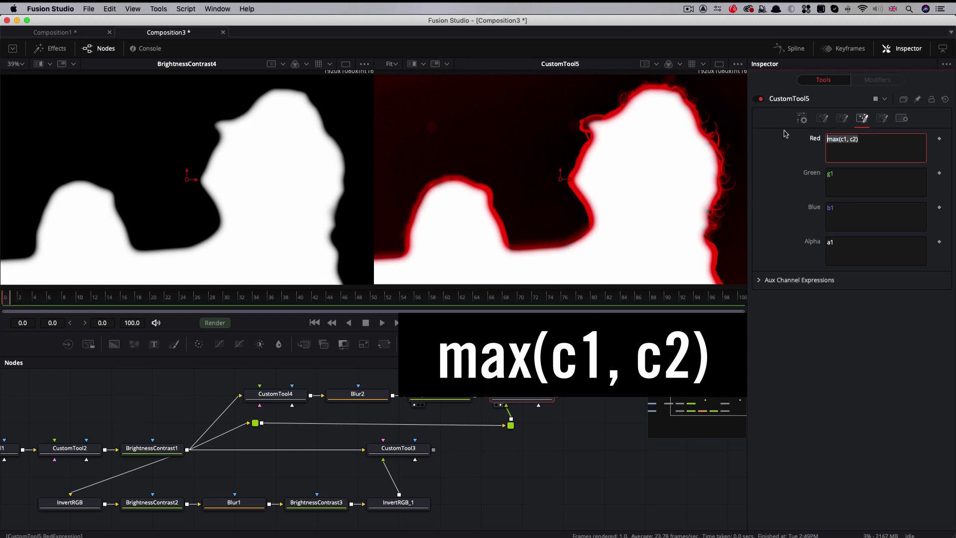
pyautogui.doubleClick(876, 174)
pyautogui.press('super+v')
pyautogui.press('Tab')
pyautogui.press('super+v')
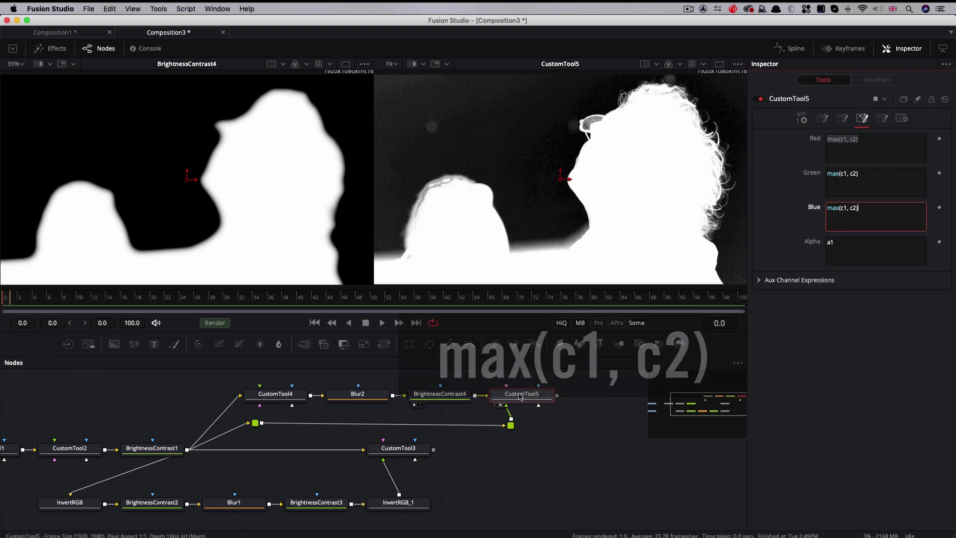
# Step: Lower Blur2's Blur Size to 5.5, then view BrightnessContrast1 in the left viewer
pyautogui.click(521, 396)
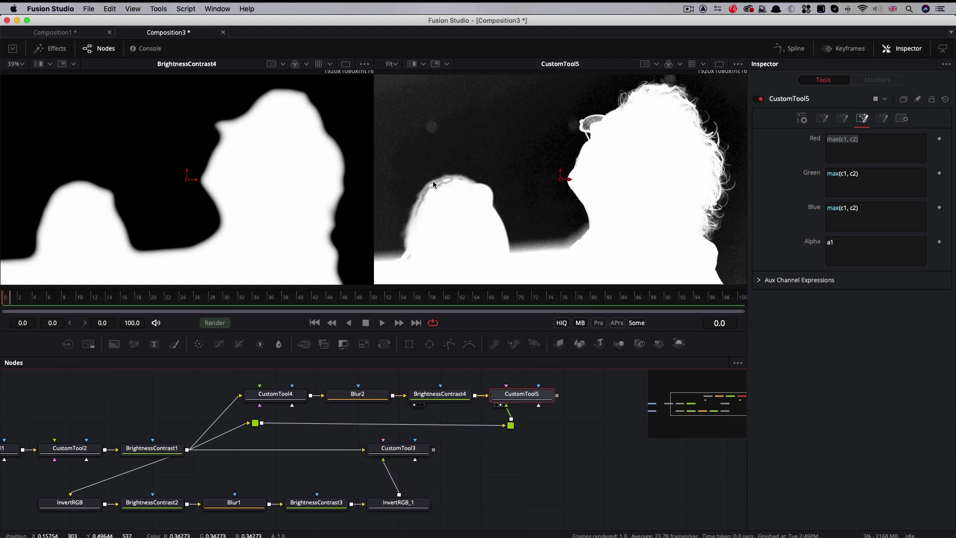
pyautogui.click(358, 399)
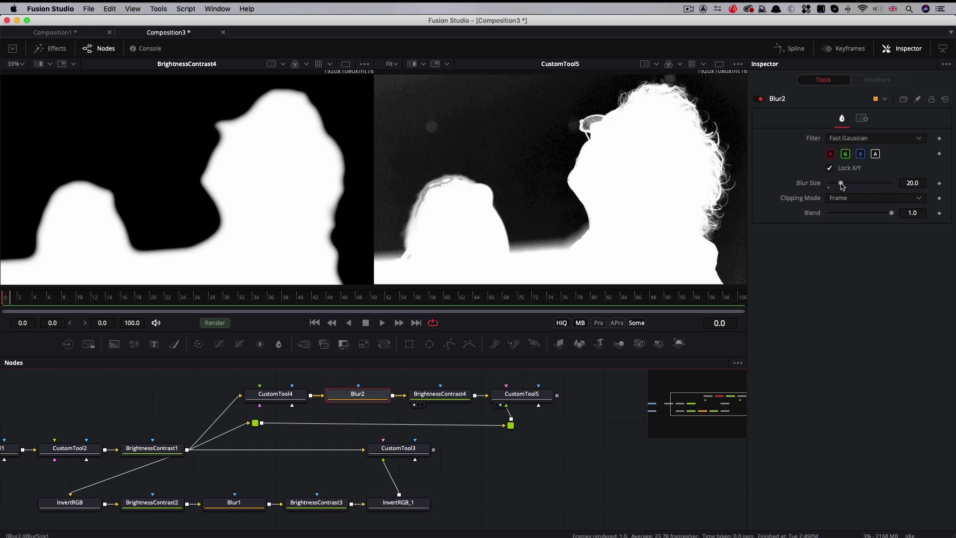
pyautogui.moveTo(841, 184); pyautogui.dragTo(831, 183)
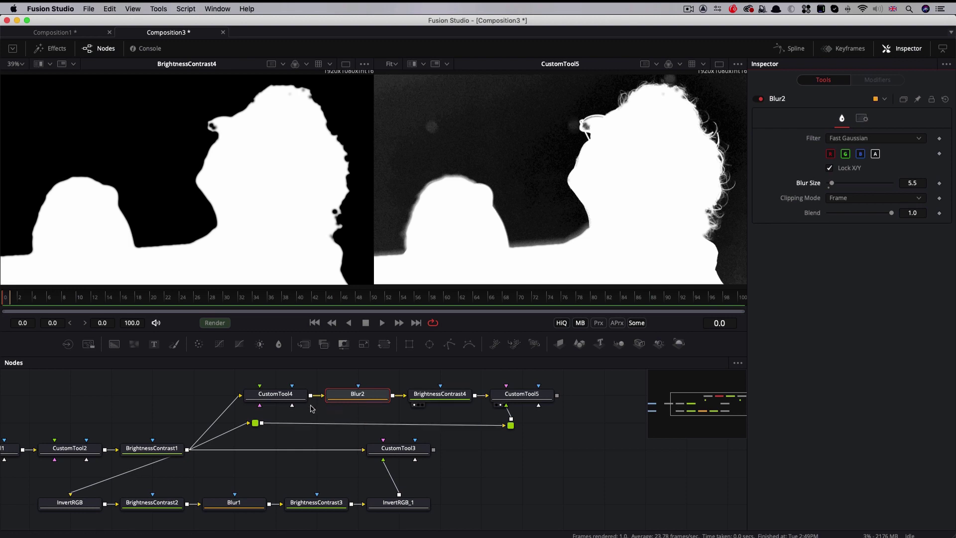
pyautogui.click(152, 449)
pyautogui.press('1')
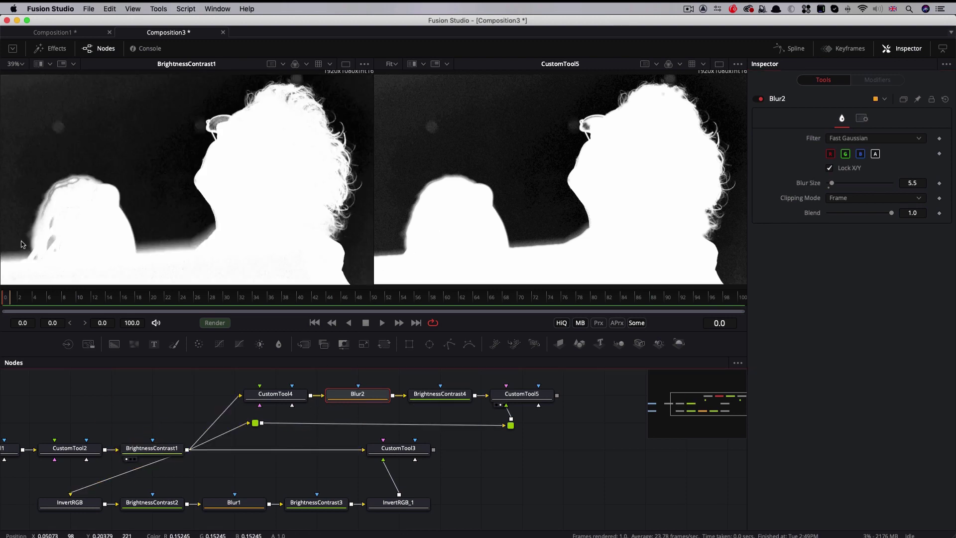
# Step: Feed CustomTool3 into CustomTool5 instead, deleting the leftover routing points
pyautogui.click(526, 396)
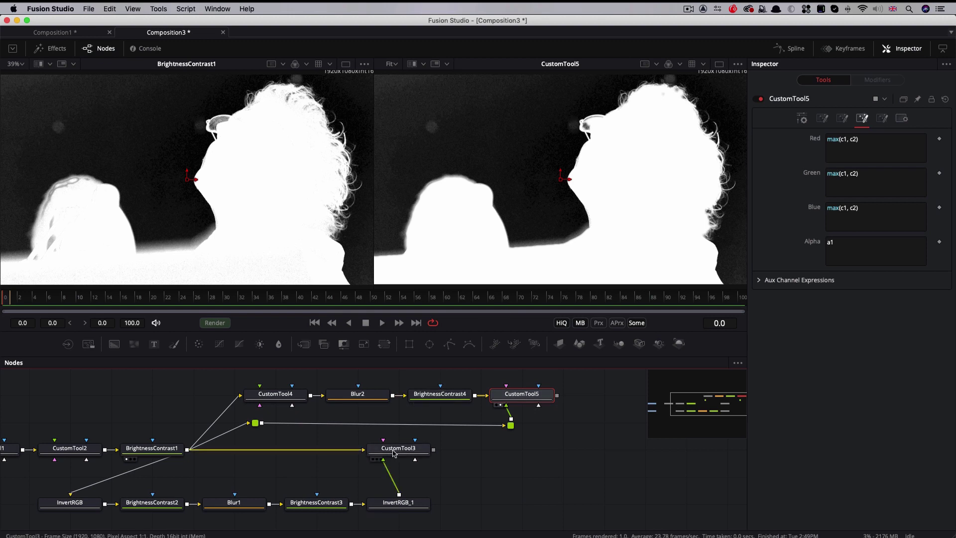
pyautogui.moveTo(398, 452); pyautogui.dragTo(150, 149)
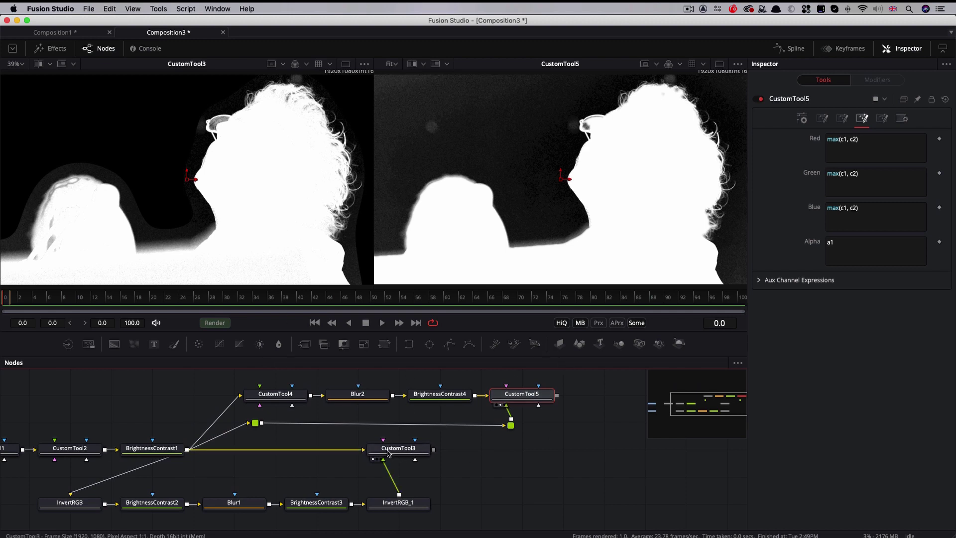
pyautogui.click(404, 450)
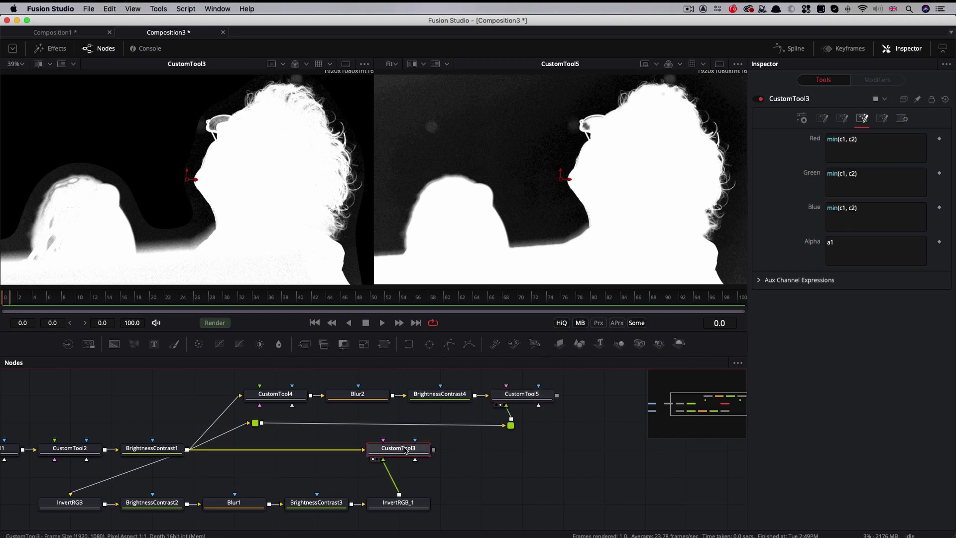
pyautogui.moveTo(434, 449); pyautogui.dragTo(510, 425)
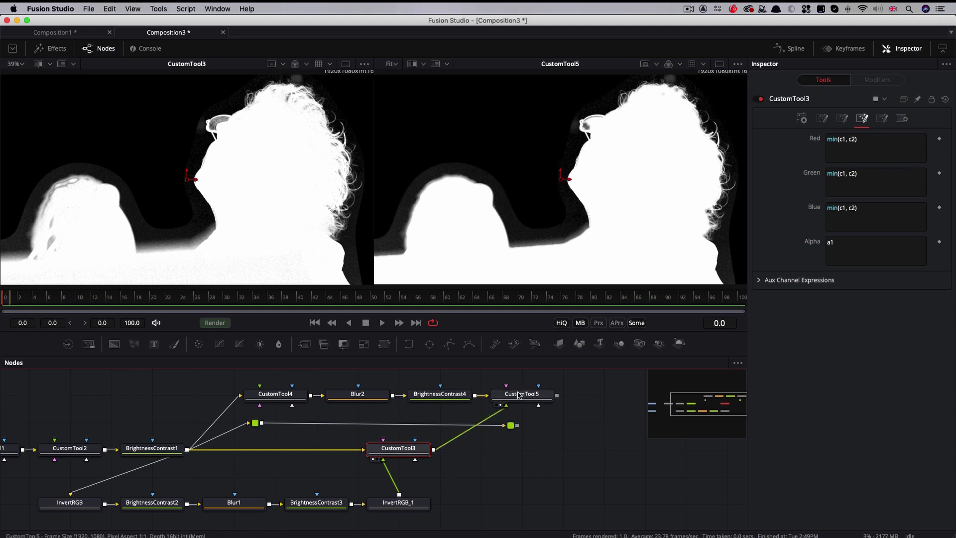
pyautogui.click(512, 427)
pyautogui.press('Delete')
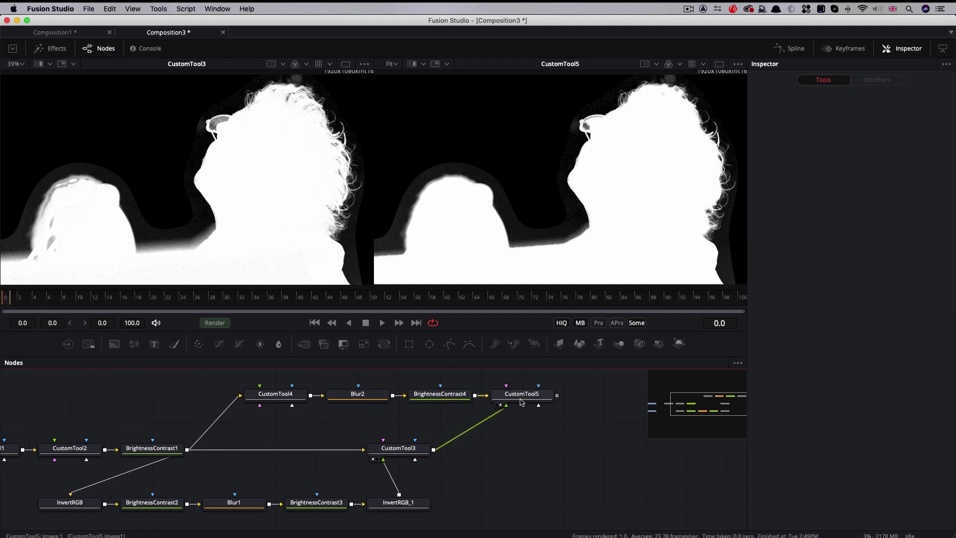
pyautogui.moveTo(522, 393); pyautogui.dragTo(563, 393)
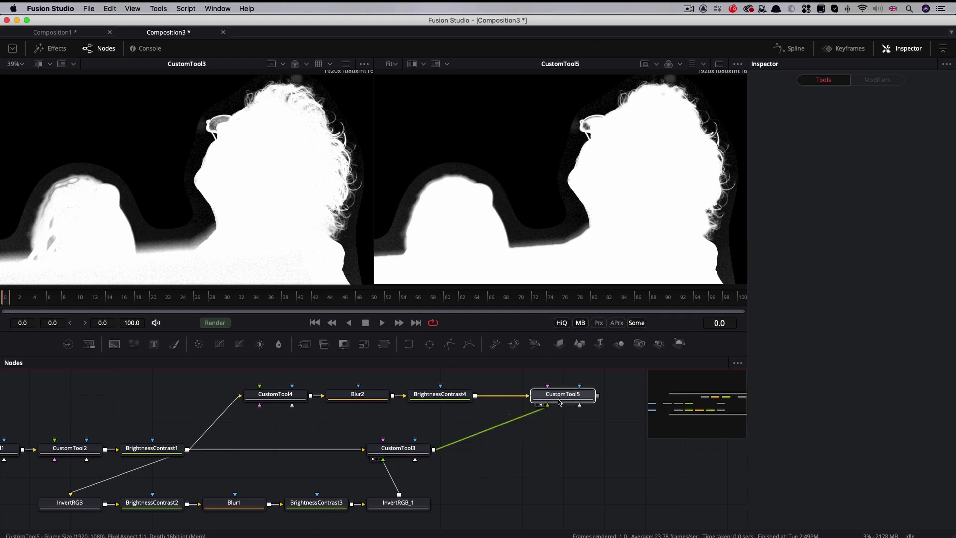
# Step: Rename CustomTool5 to MaxRGB
pyautogui.click(441, 398)
pyautogui.click(558, 396)
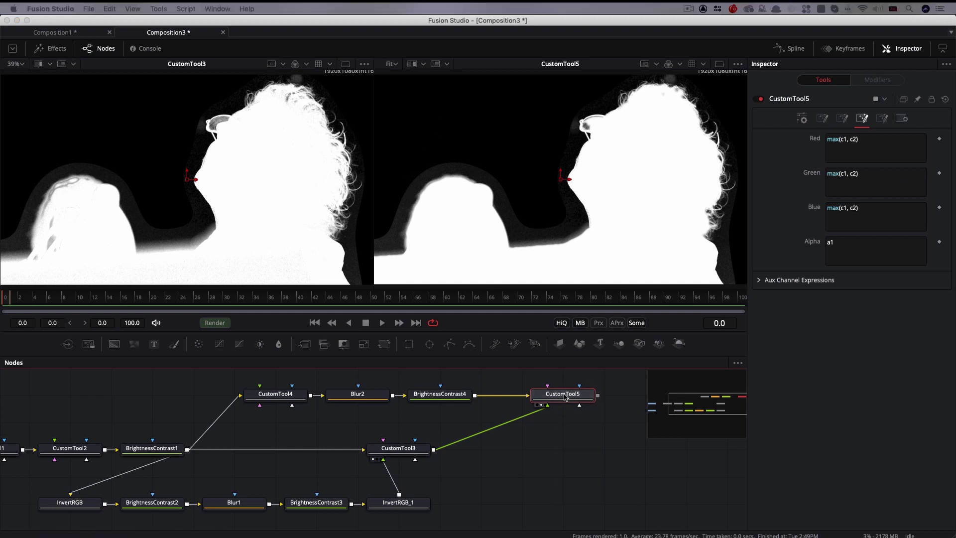
pyautogui.press('F2')
pyautogui.write('Max RGB')
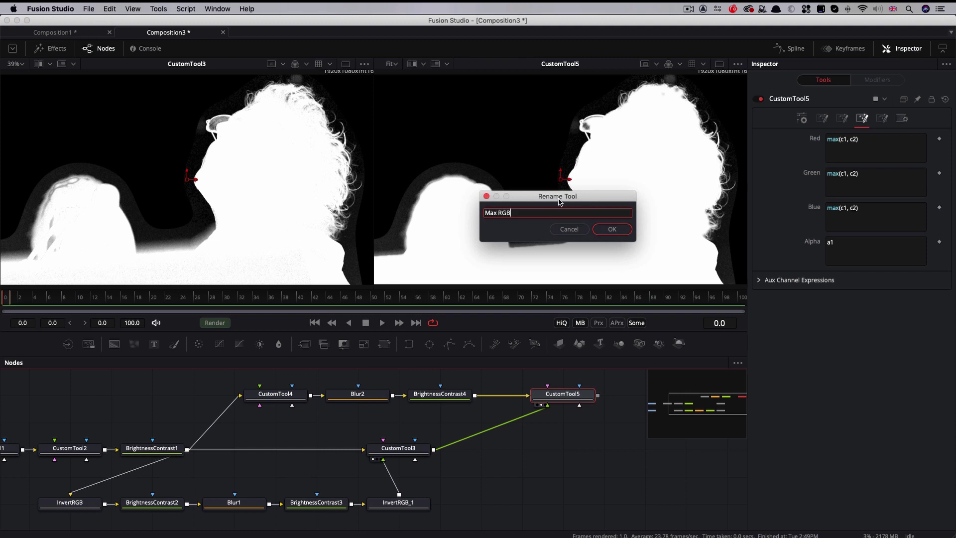
pyautogui.press('Return')
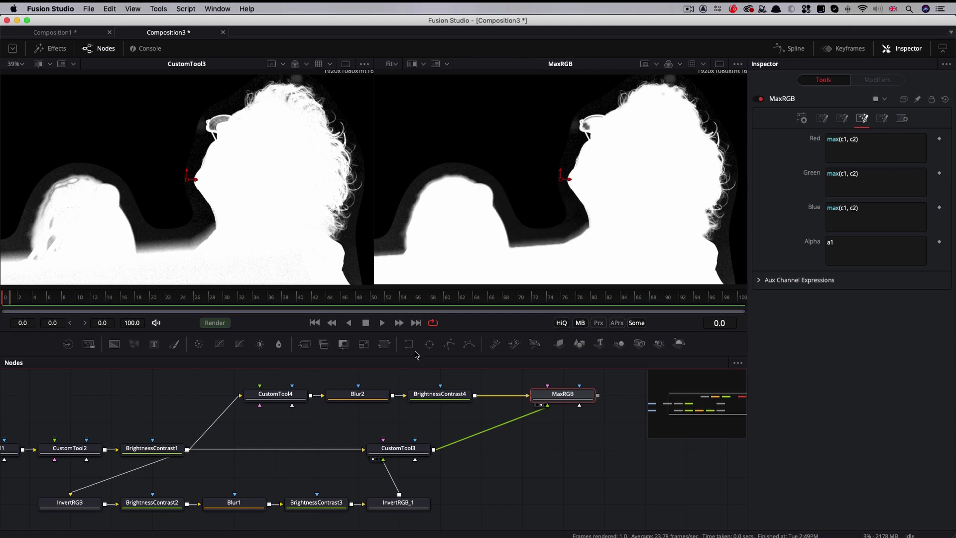
# Step: Add a soft-edged Rectangle mask to MaxRGB around the left shoulder
pyautogui.click(409, 344)
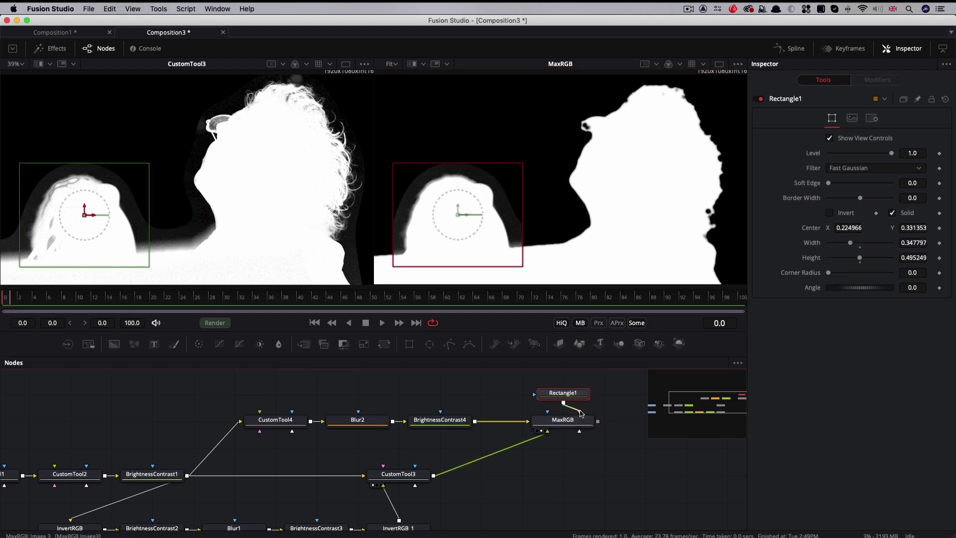
pyautogui.moveTo(580, 411); pyautogui.dragTo(566, 398)
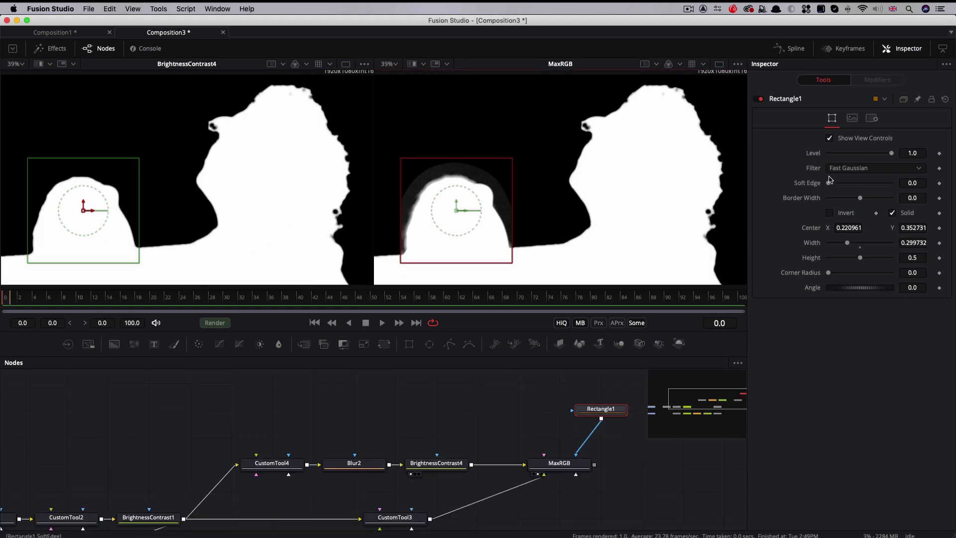
pyautogui.moveTo(832, 183); pyautogui.dragTo(840, 184)
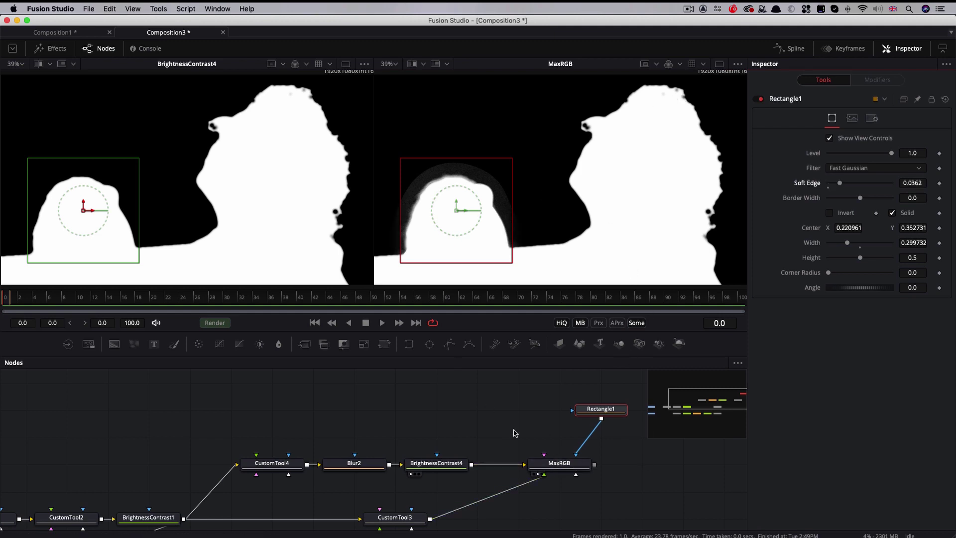
# Step: Swap MaxRGB's two inputs
pyautogui.click(560, 466)
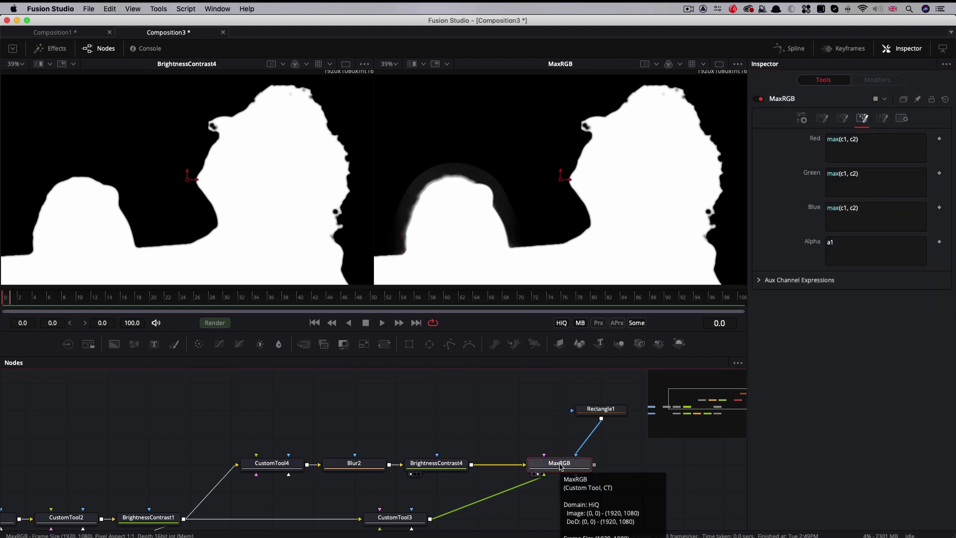
pyautogui.rightClick(559, 465)
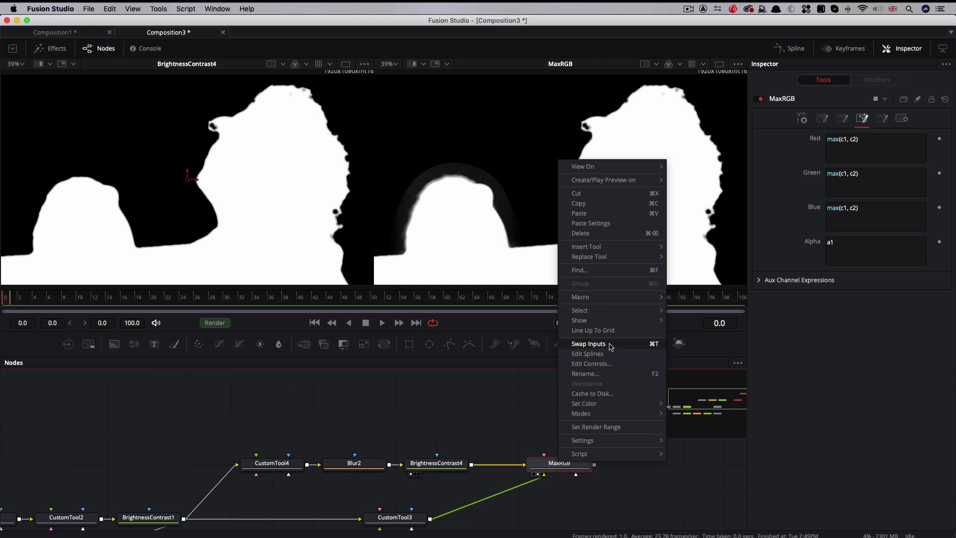
pyautogui.click(610, 346)
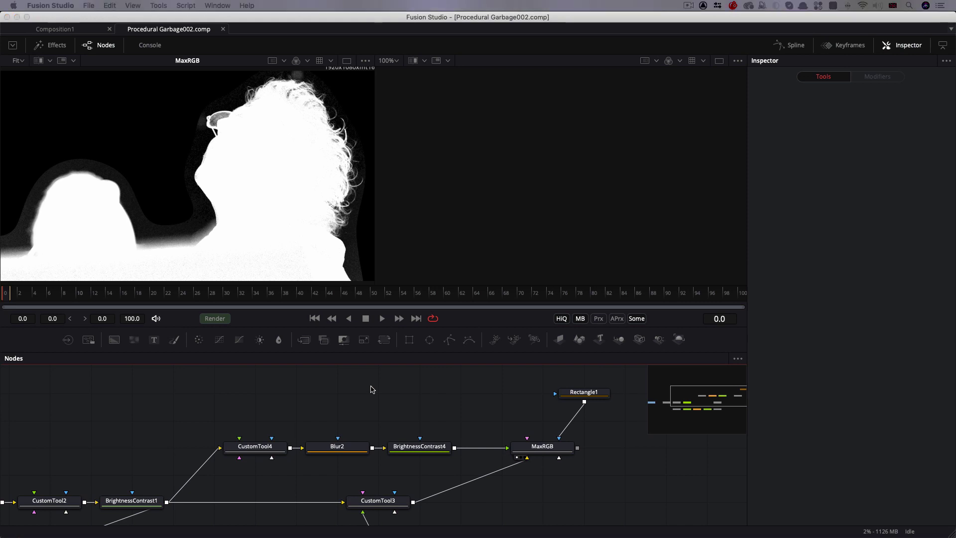
# Step: Add an ErodeDilate1 node fed by CustomTool4's matte
pyautogui.press('Return')
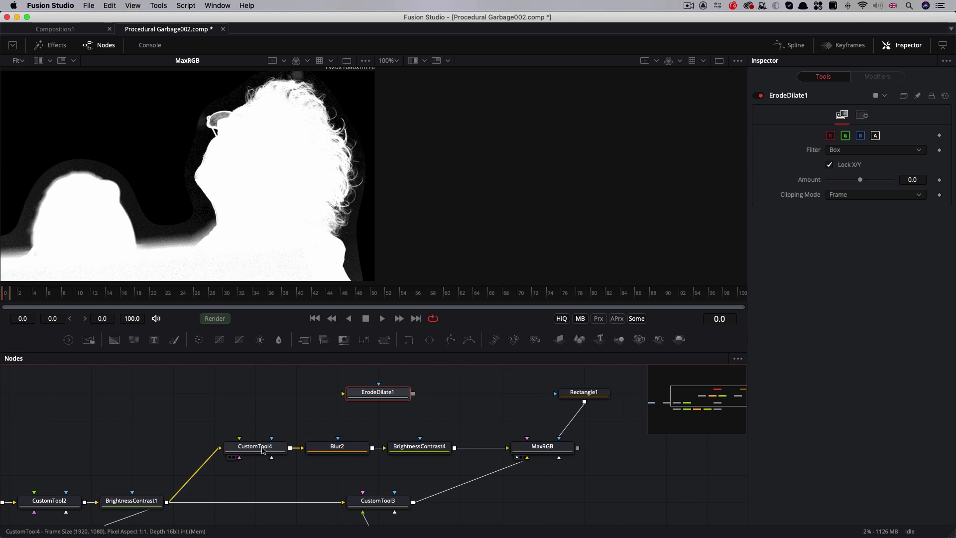
pyautogui.press('1')
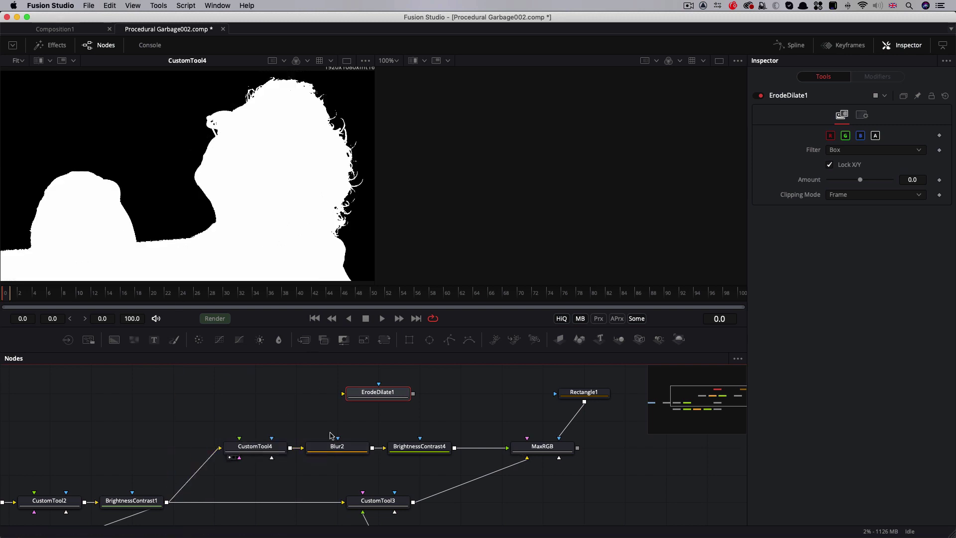
pyautogui.moveTo(297, 447); pyautogui.dragTo(377, 396)
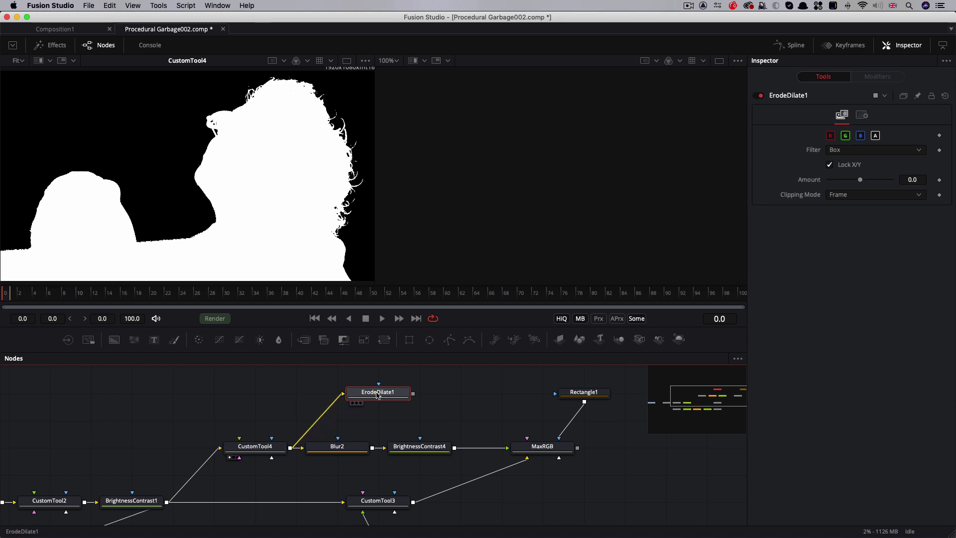
pyautogui.press('1')
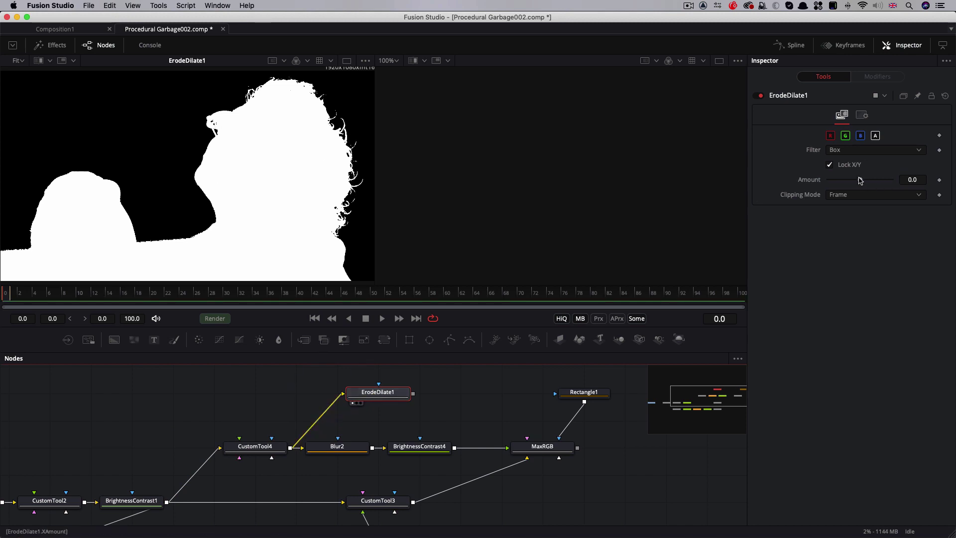
# Step: Erode by -0.0067 with a Gaussian filter and feed ErodeDilate1 into MaxRGB
pyautogui.moveTo(861, 180); pyautogui.dragTo(839, 180)
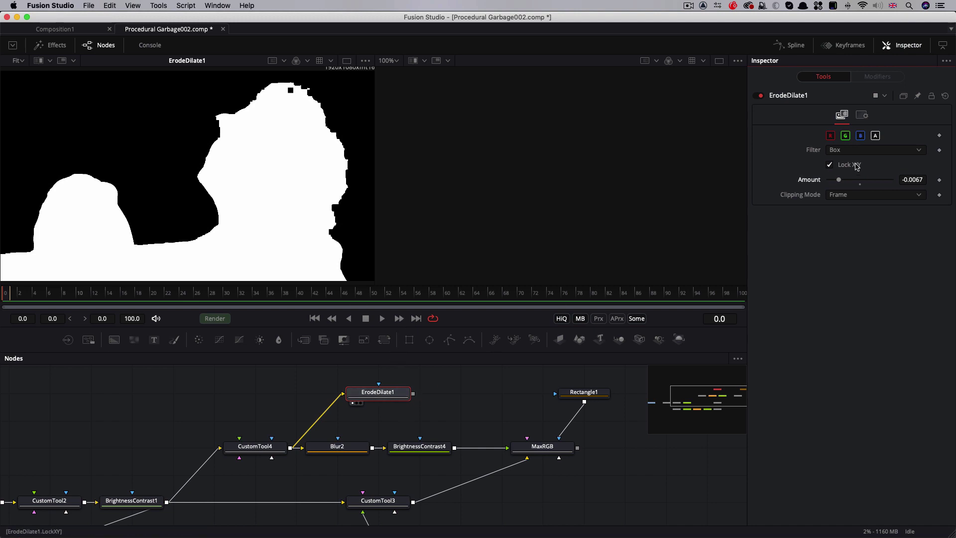
pyautogui.click(875, 149)
pyautogui.click(853, 185)
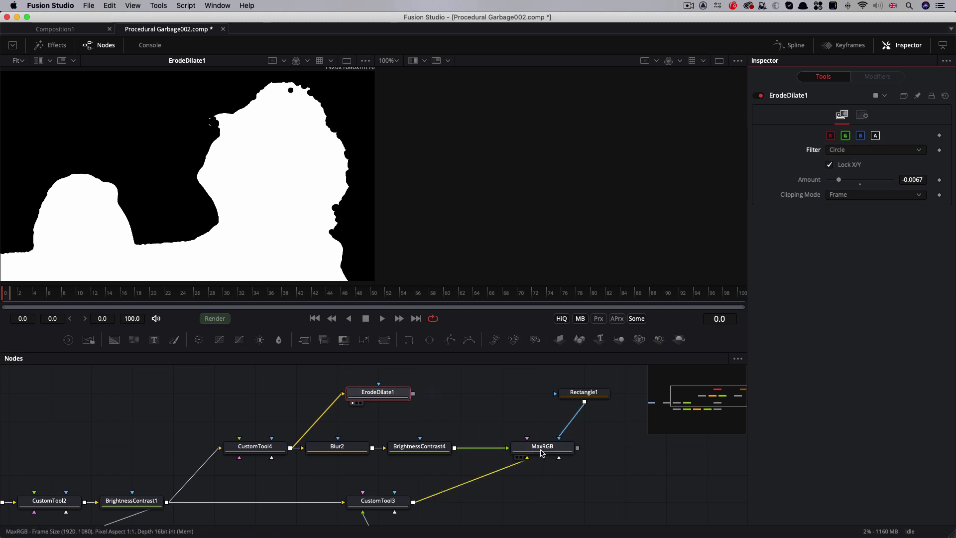
pyautogui.press('2')
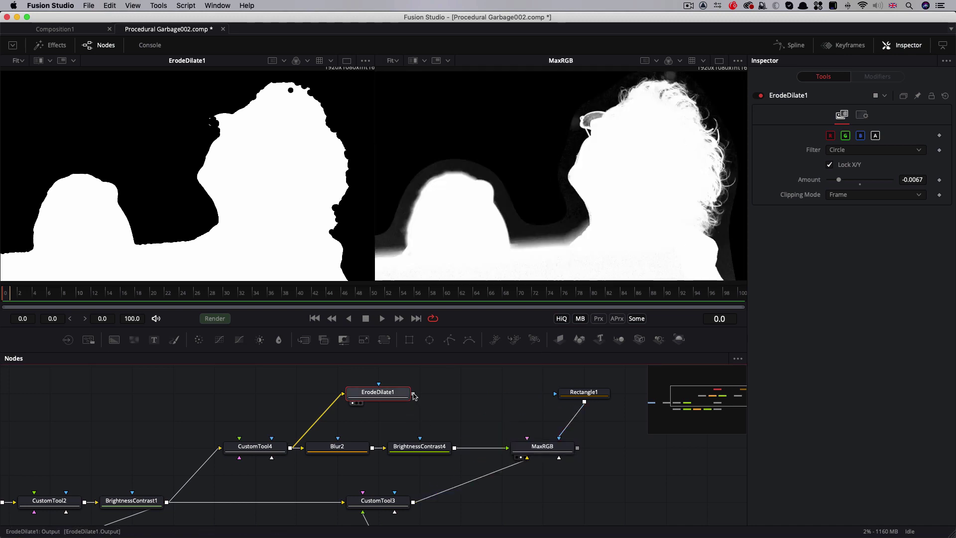
pyautogui.moveTo(413, 395); pyautogui.dragTo(509, 449)
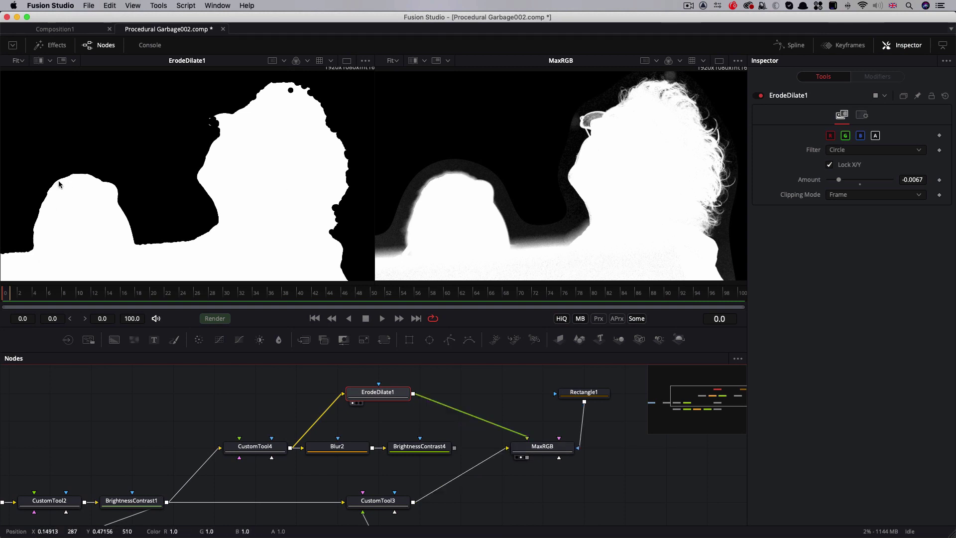
pyautogui.click(874, 150)
pyautogui.click(842, 140)
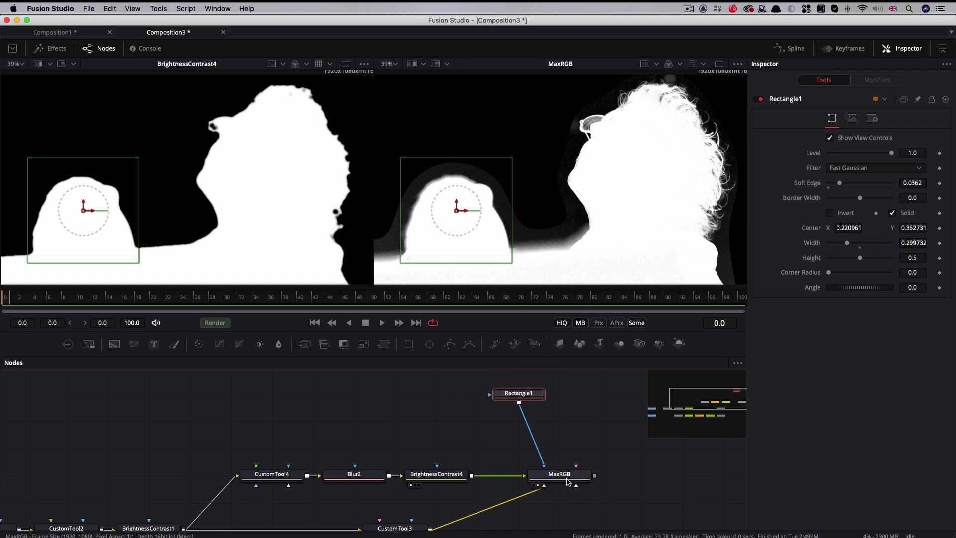
# Step: Add BrightnessContrast5 after MaxRGB and raise its low level to 0.189
pyautogui.click(568, 482)
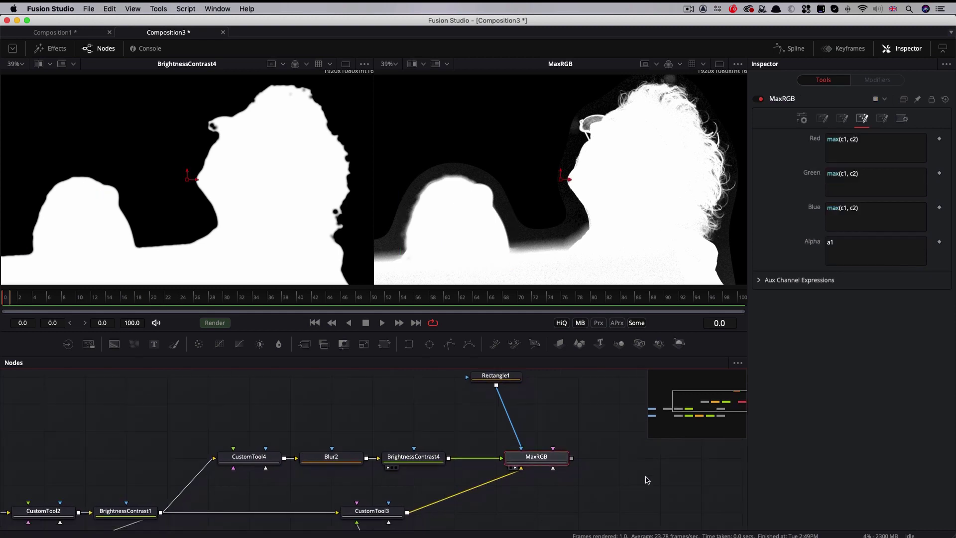
pyautogui.moveTo(598, 500); pyautogui.dragTo(538, 449)
pyautogui.hotkey('shift', 'space')
pyautogui.write('bc')
pyautogui.press('Return')
pyautogui.press('2')
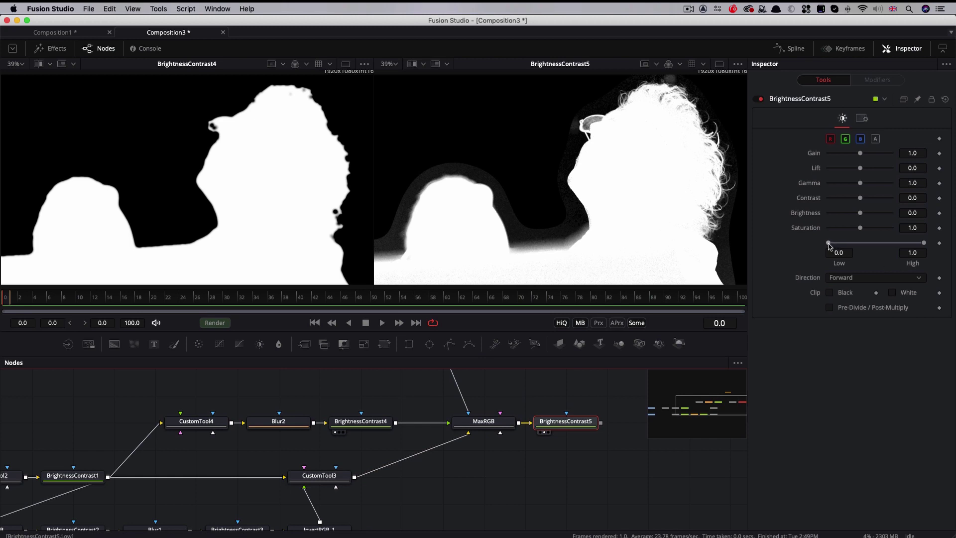
pyautogui.moveTo(829, 244); pyautogui.dragTo(846, 245)
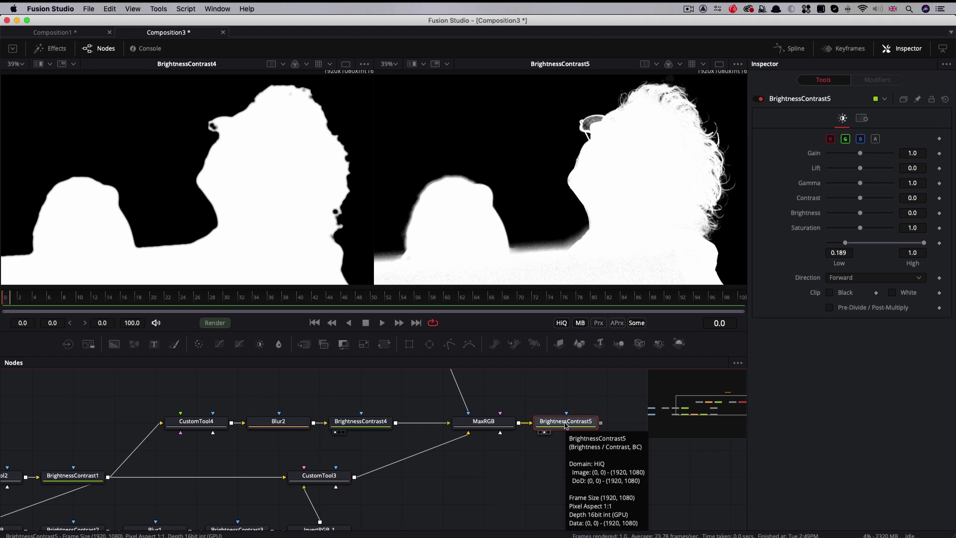
pyautogui.moveTo(566, 425); pyautogui.dragTo(493, 426)
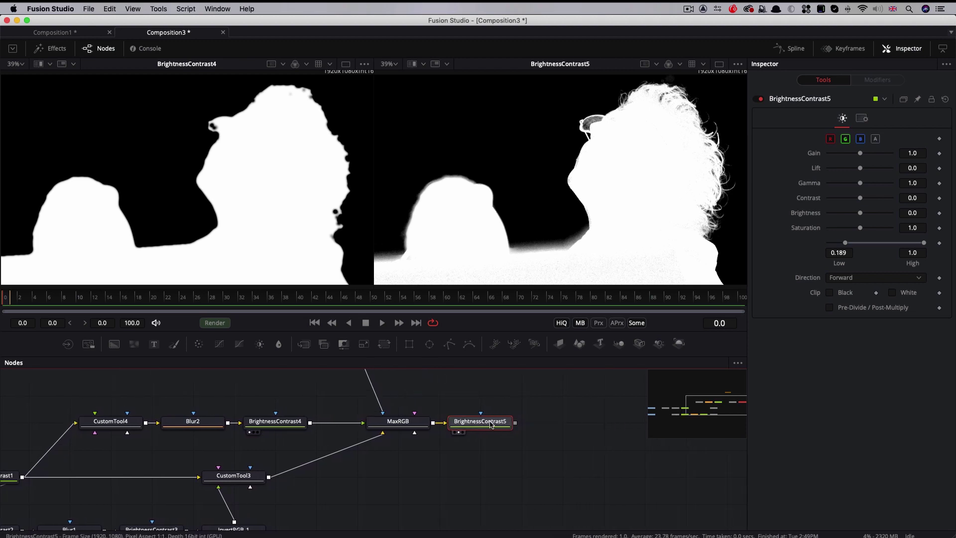
# Step: Add a trial BrightnessContrast6 node with gamma pushed up to 5.0
pyautogui.hotkey('shift', 'space')
pyautogui.write('bc')
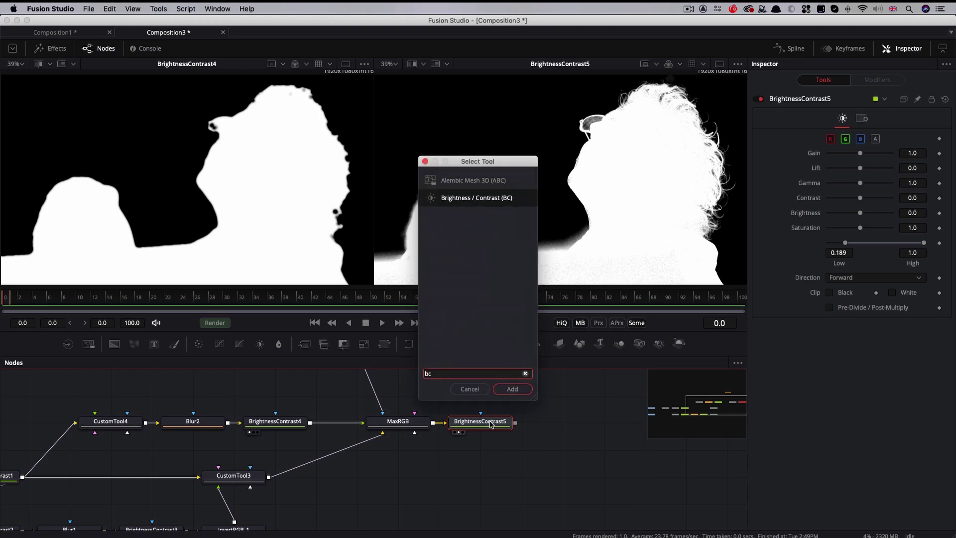
pyautogui.press('Return')
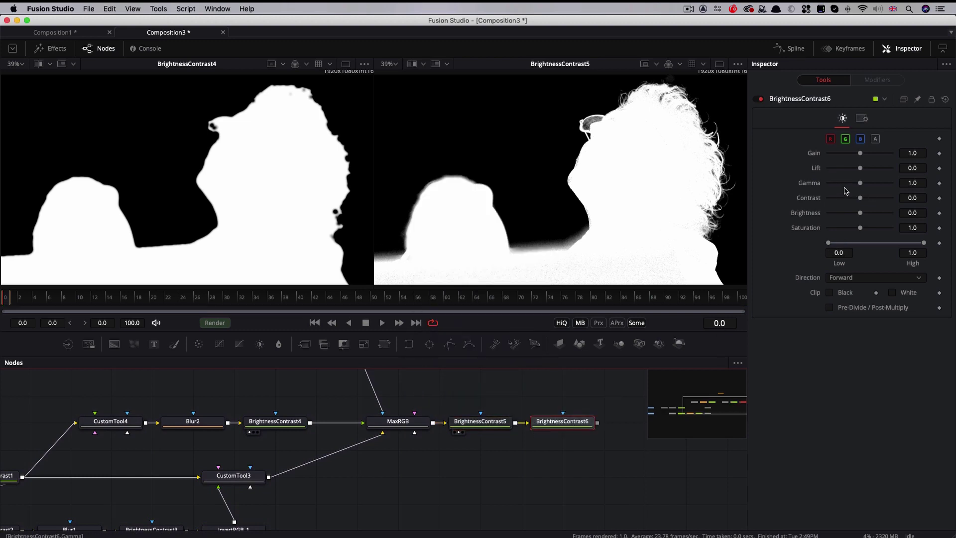
pyautogui.press('2')
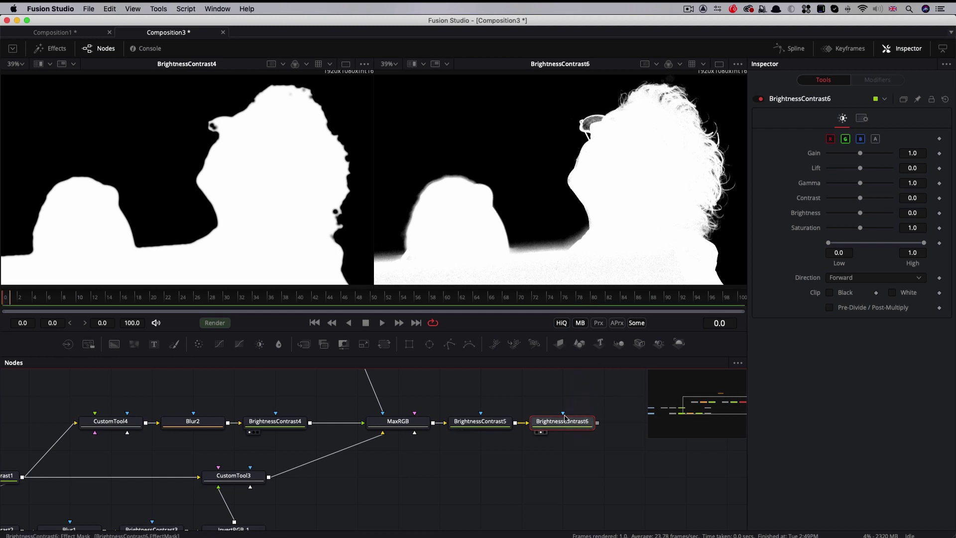
pyautogui.moveTo(860, 183); pyautogui.dragTo(924, 183)
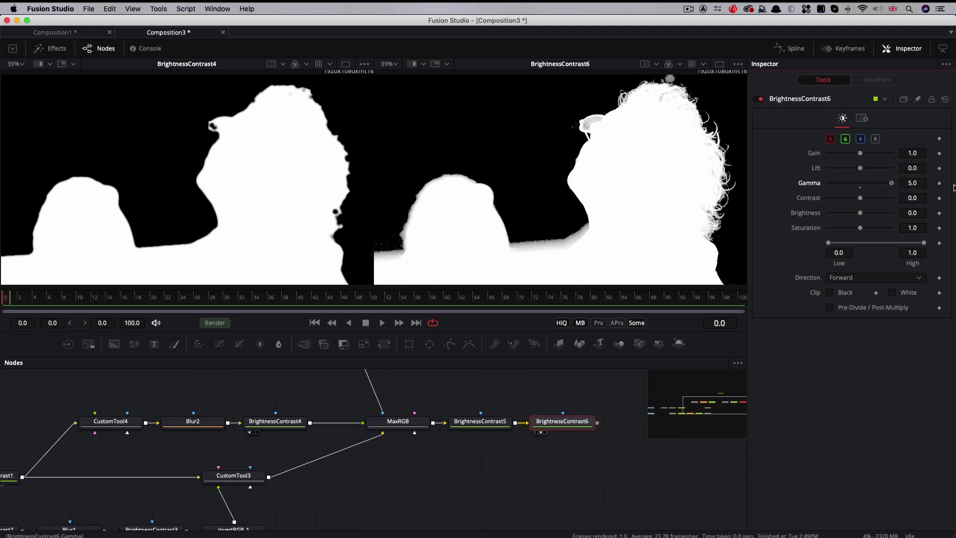
# Step: Retune BrightnessContrast5's low level to 0.233 and delete BrightnessContrast6
pyautogui.click(483, 422)
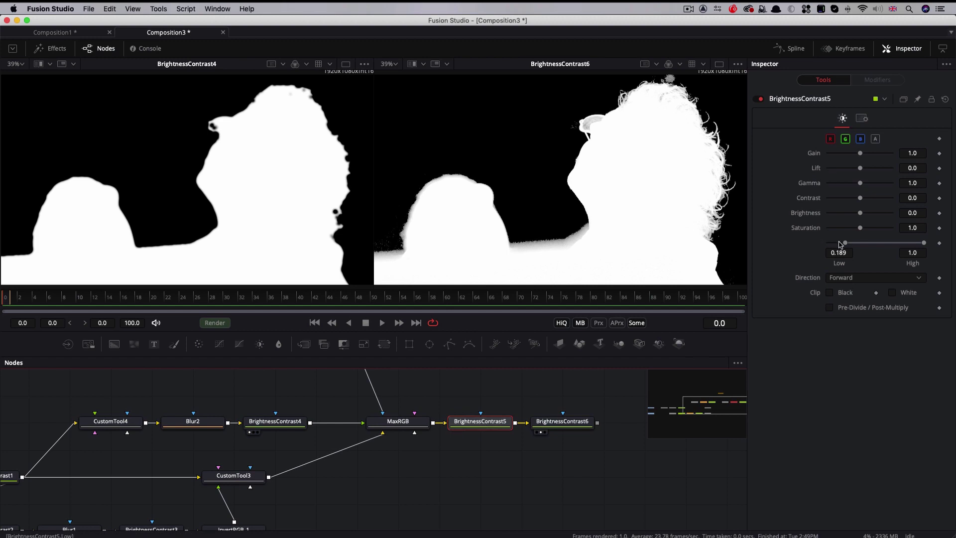
pyautogui.moveTo(846, 243); pyautogui.dragTo(828, 244)
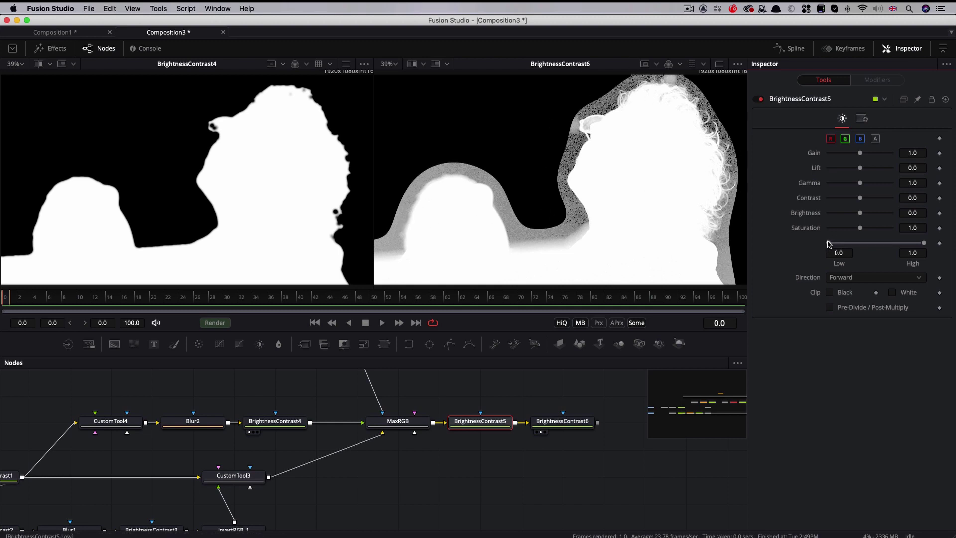
pyautogui.moveTo(828, 244); pyautogui.dragTo(849, 244)
pyautogui.click(563, 421)
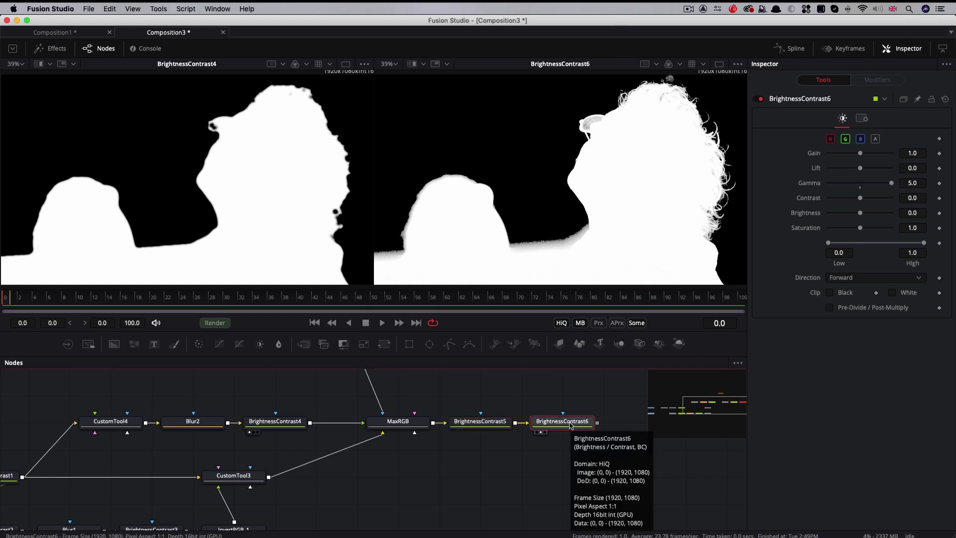
pyautogui.press('Delete')
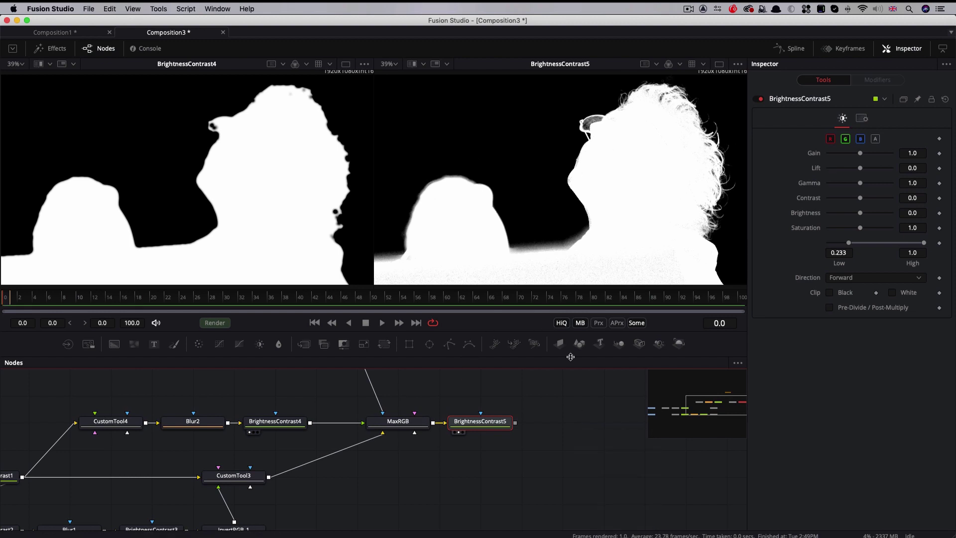
# Step: Deselect all nodes in the node graph
pyautogui.moveTo(482, 450); pyautogui.dragTo(485, 441)
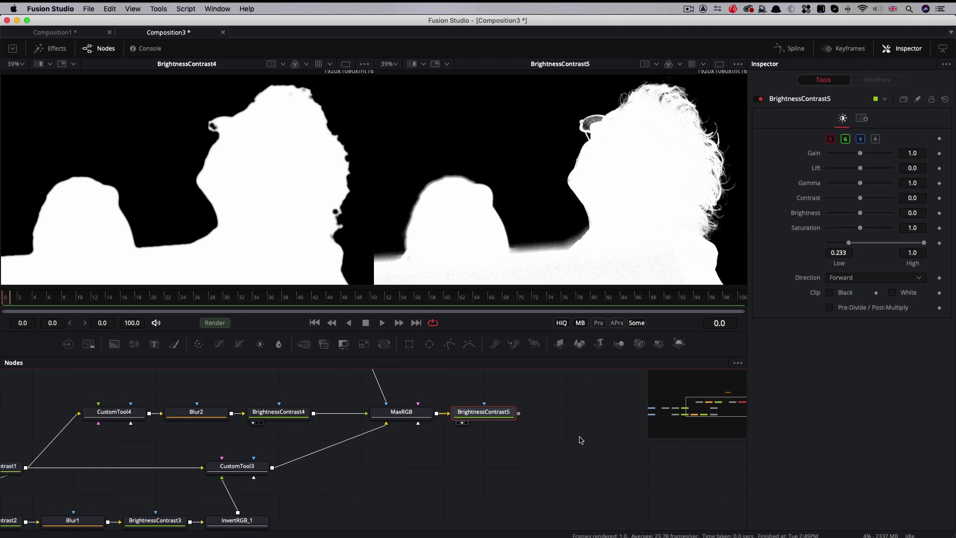
pyautogui.scroll(-2, 578, 441)
pyautogui.scroll(-1, 577, 441)
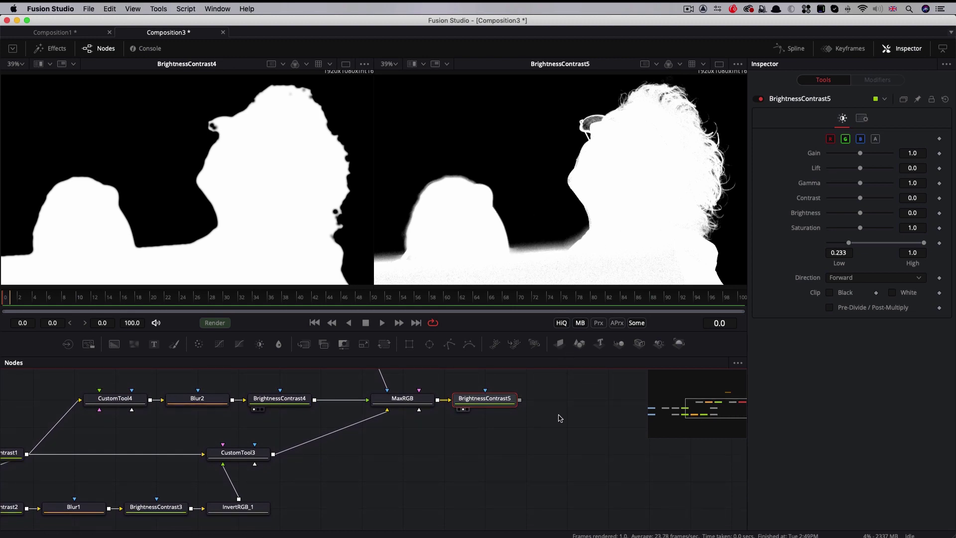
pyautogui.click(549, 426)
# Step: Add CustomTool5 and route the Tears of Steel plate into it via two routing points
pyautogui.hotkey('shift', 'space')
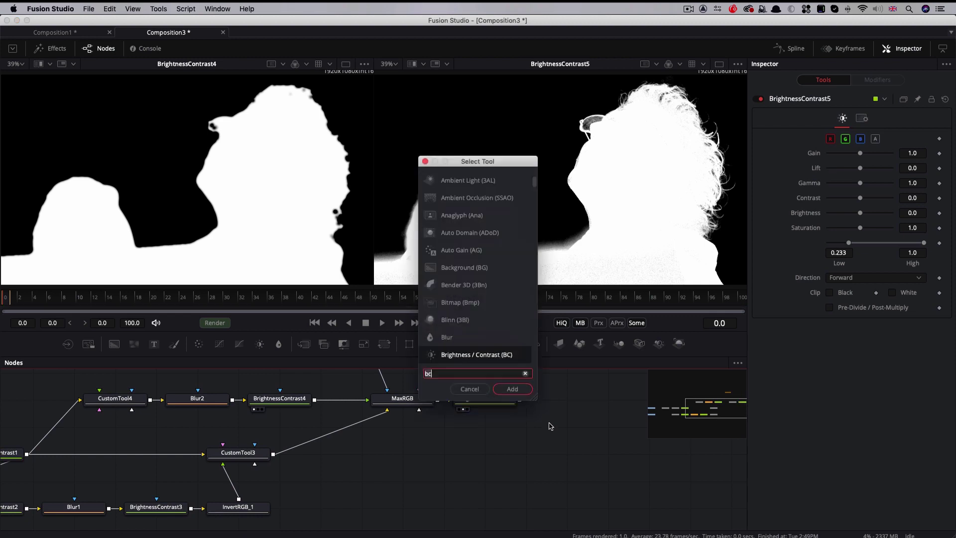
pyautogui.write('cus')
pyautogui.press('Down')
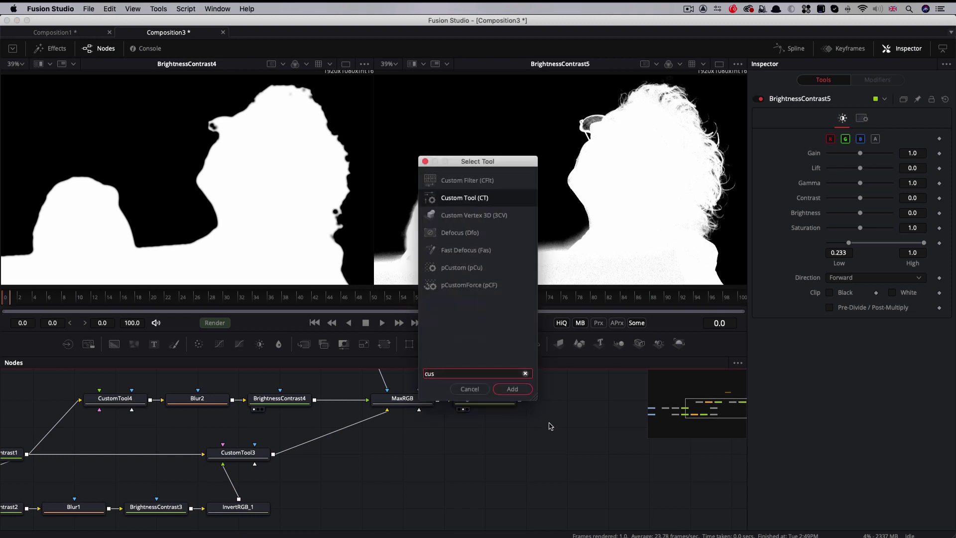
pyautogui.press('Return')
pyautogui.moveTo(570, 429); pyautogui.dragTo(486, 483)
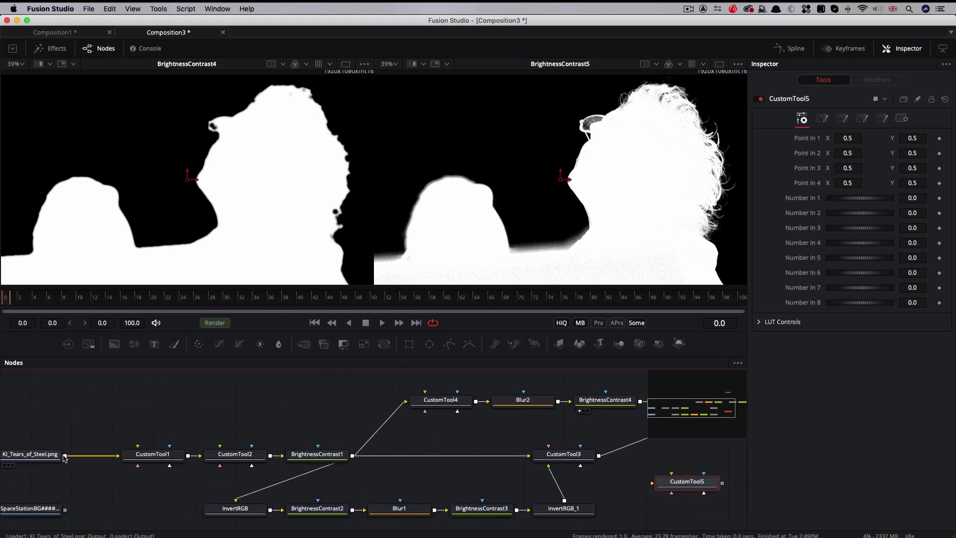
pyautogui.moveTo(66, 454)
pyautogui.mouseDown()
pyautogui.moveTo(697, 485)
pyautogui.moveTo(704, 457)
pyautogui.mouseUp()
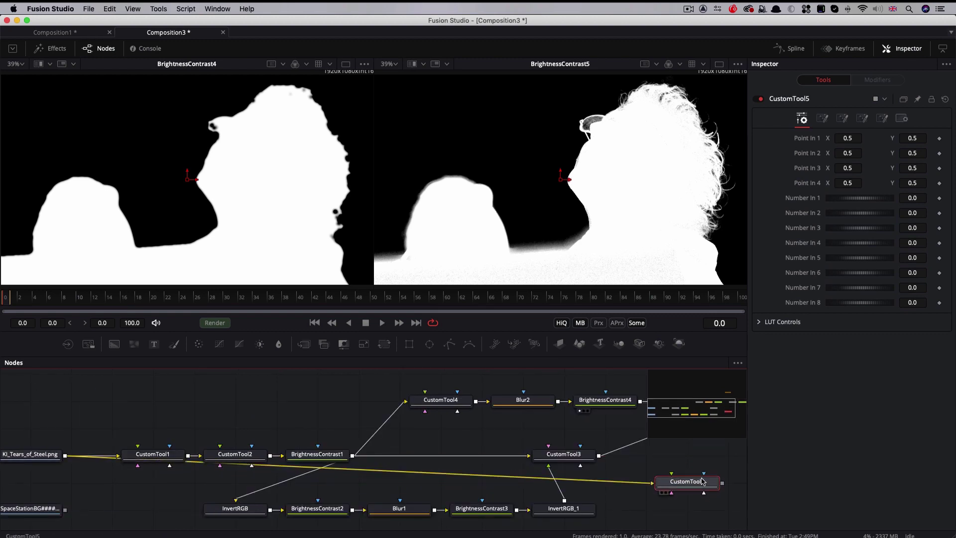
pyautogui.keyDown('alt'); pyautogui.click(642, 483); pyautogui.keyUp('alt')
pyautogui.moveTo(643, 484); pyautogui.dragTo(216, 523)
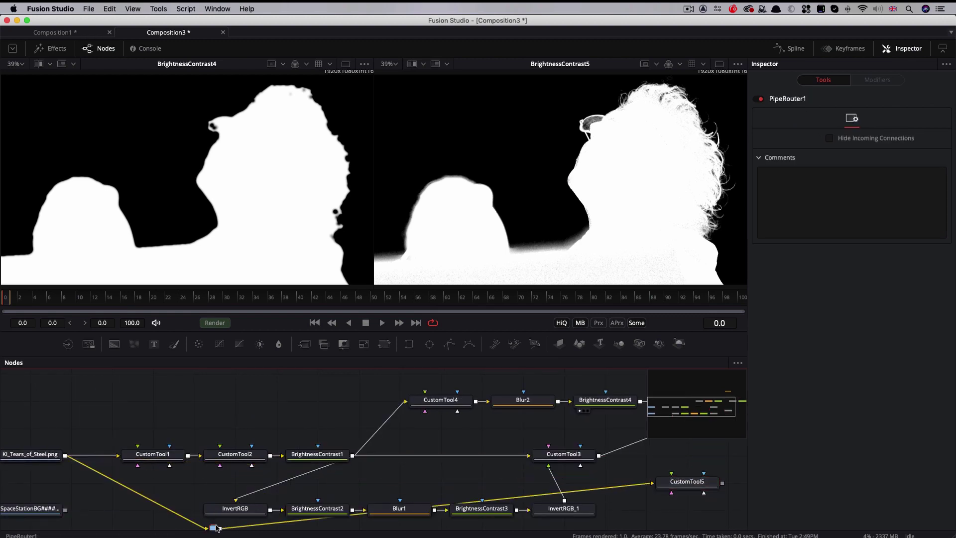
pyautogui.keyDown('alt'); pyautogui.click(600, 490); pyautogui.keyUp('alt')
pyautogui.moveTo(600, 492); pyautogui.dragTo(629, 521)
# Step: Place CustomTool5 below BrightnessContrast5 and feed the matte into its second input
pyautogui.click(687, 481)
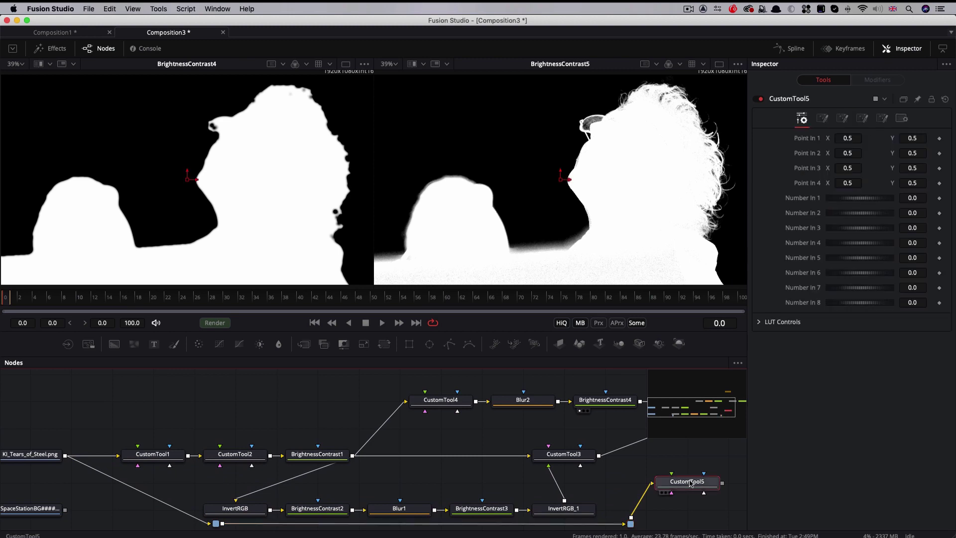
pyautogui.moveTo(747, 464); pyautogui.dragTo(535, 464)
pyautogui.moveTo(448, 482); pyautogui.dragTo(556, 486)
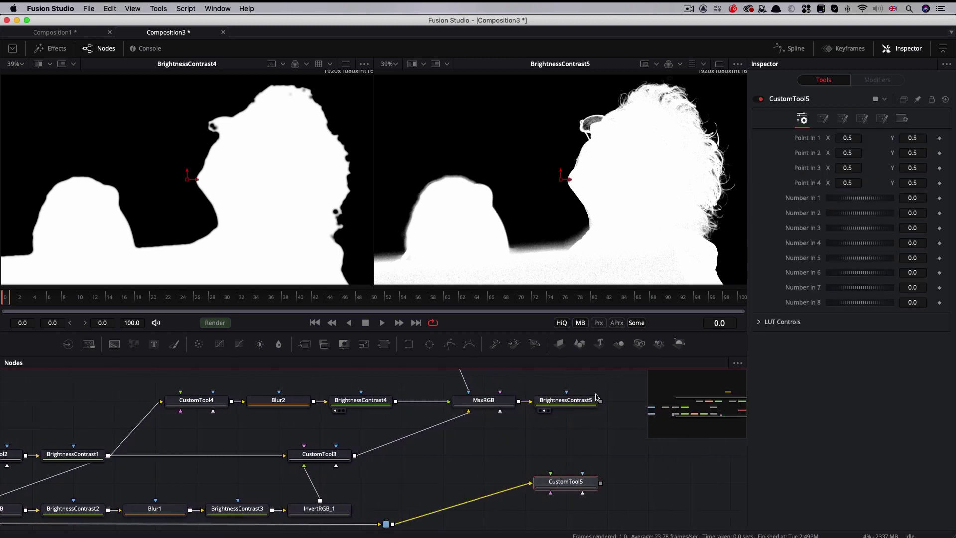
pyautogui.moveTo(600, 401); pyautogui.dragTo(583, 476)
# Step: Set CustomTool5's RGB expressions to c1*c2 and its alpha expression to r2
pyautogui.click(864, 120)
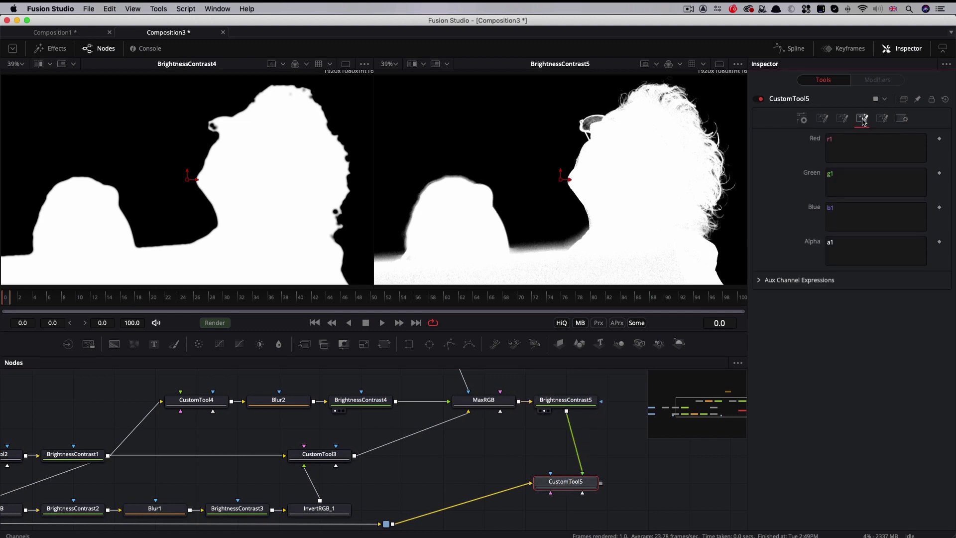
pyautogui.click(865, 143)
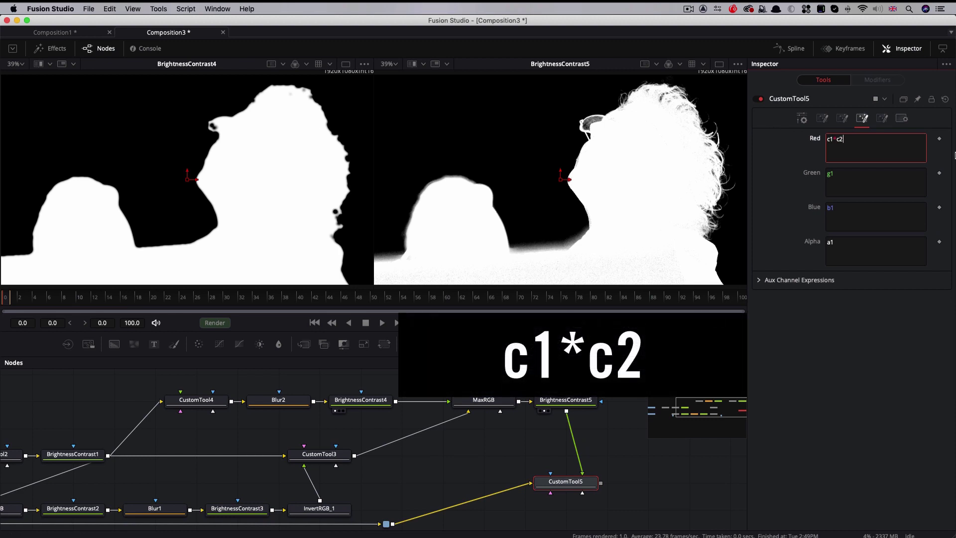
pyautogui.press('super+a')
pyautogui.press('super+c')
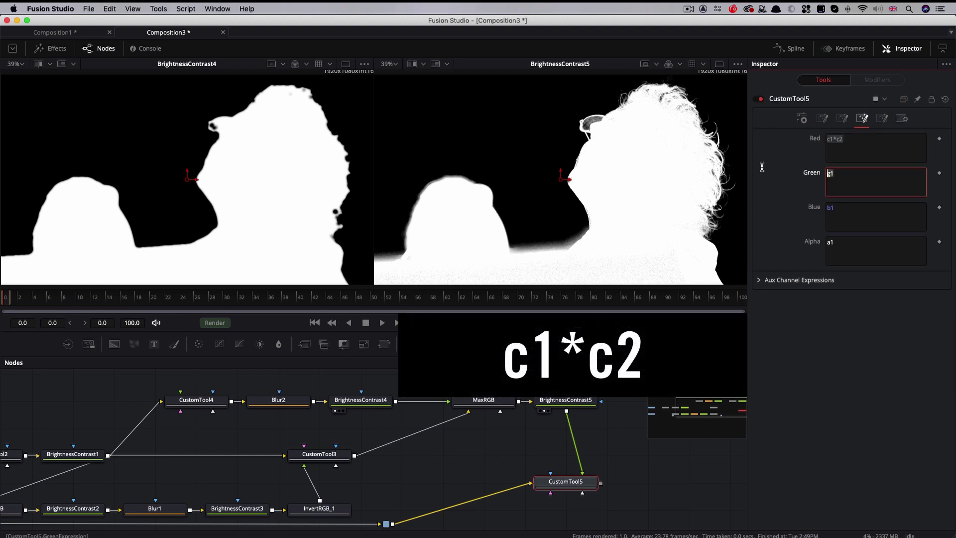
pyautogui.click(855, 180)
pyautogui.press('super+v')
pyautogui.click(859, 214)
pyautogui.press('super+v')
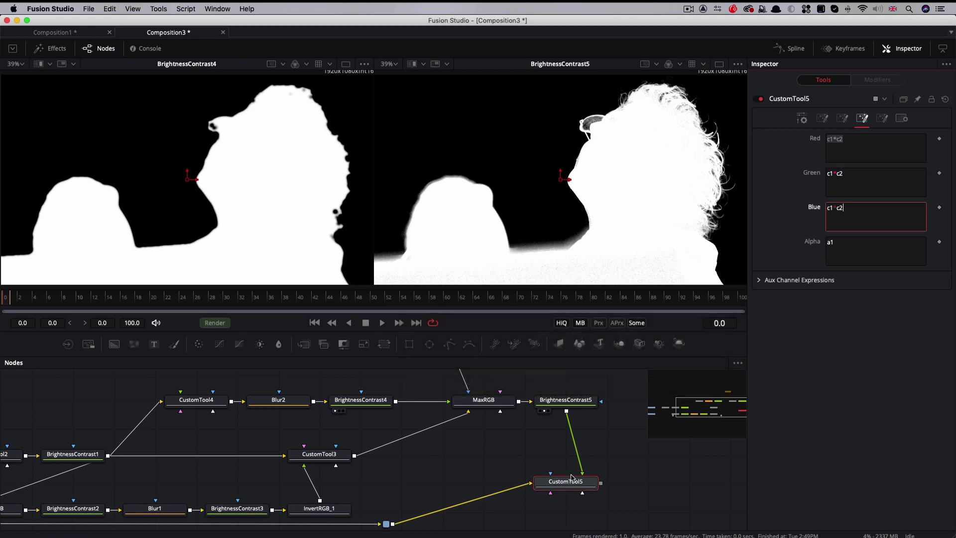
pyautogui.press('2')
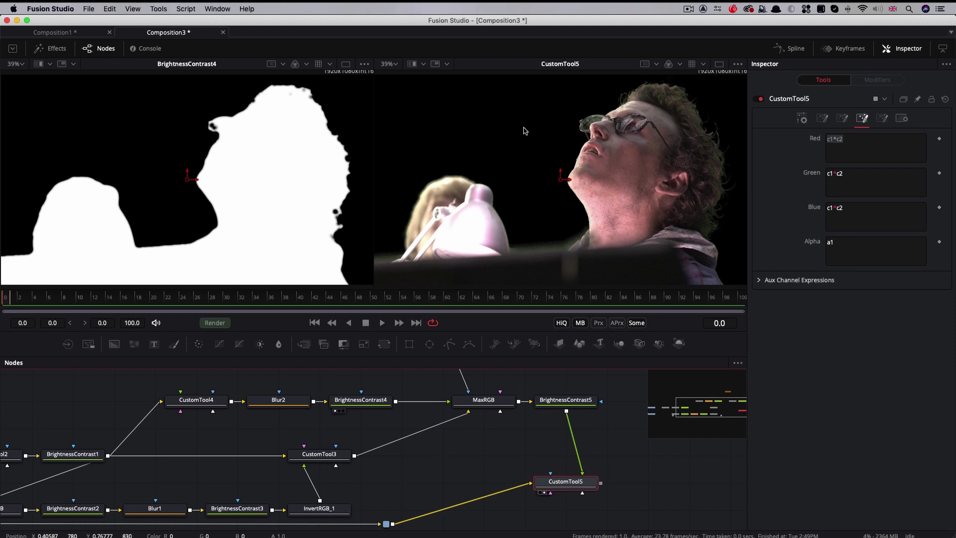
pyautogui.doubleClick(863, 243)
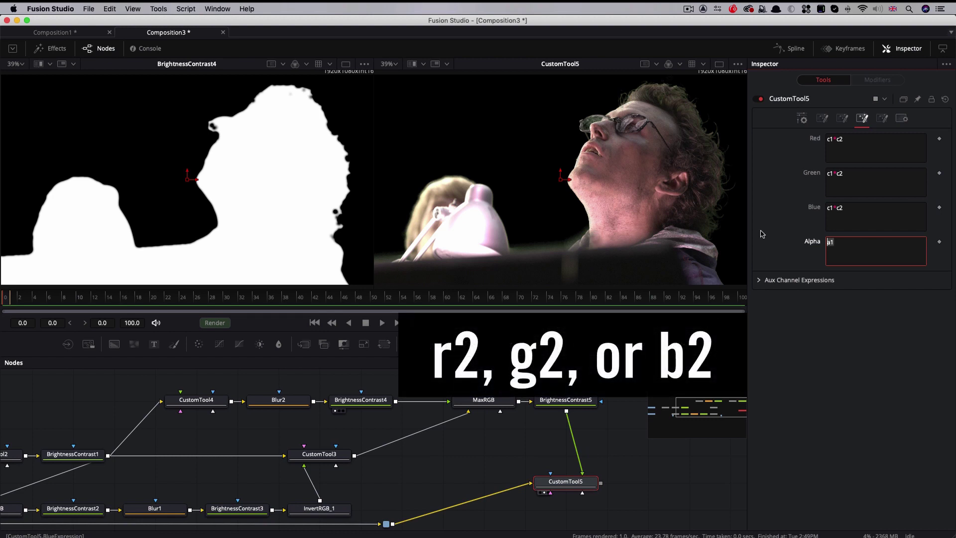
pyautogui.write('r2')
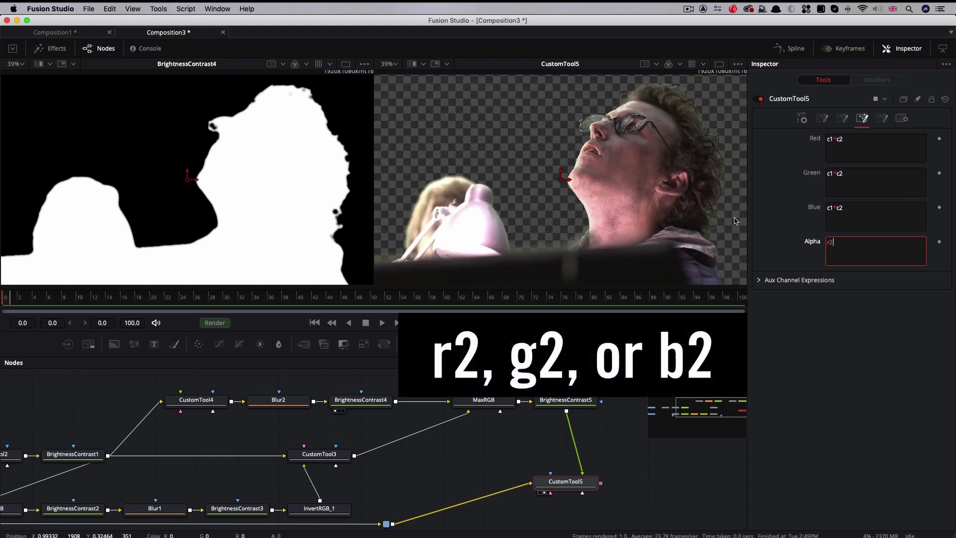
pyautogui.click(574, 404)
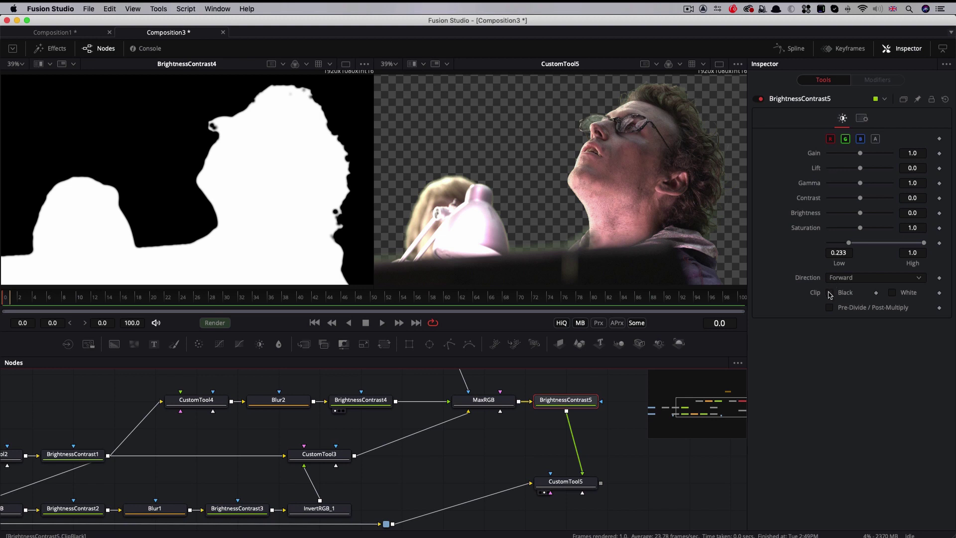
# Step: Enable Clip Black and Clip White on BrightnessContrast5
pyautogui.click(829, 291)
pyautogui.click(893, 292)
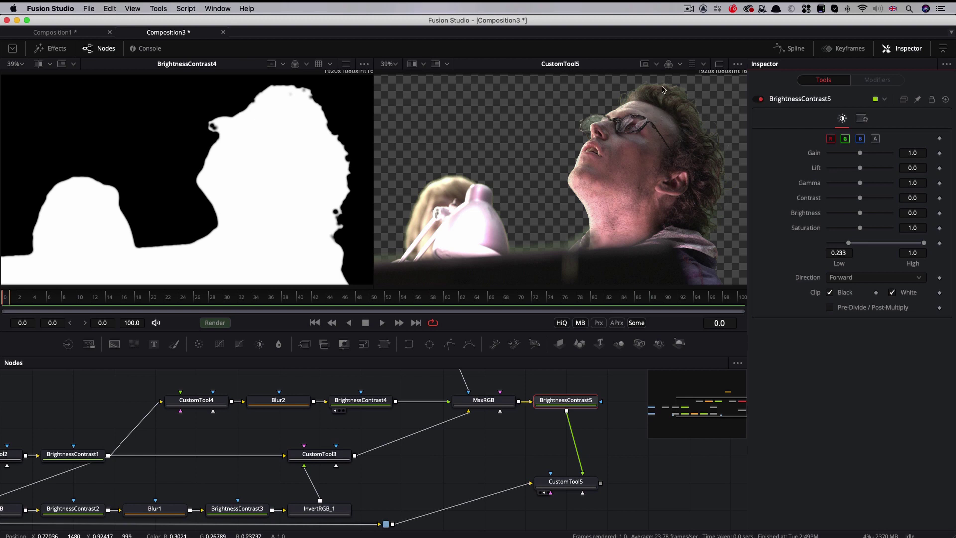
pyautogui.middleClick(493, 478)
pyautogui.moveTo(471, 429); pyautogui.dragTo(526, 430)
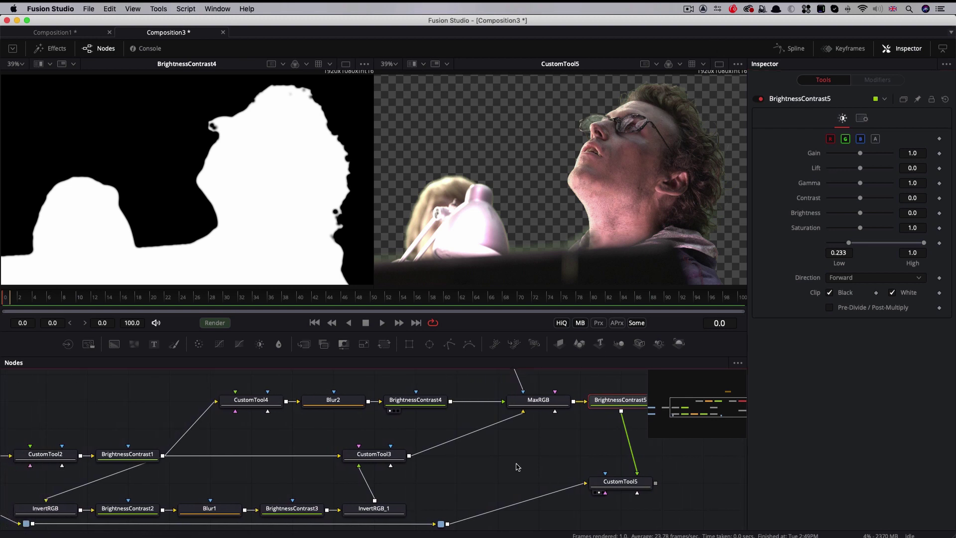
# Step: Insert a MatteControl1 node on the plate path before CustomTool5
pyautogui.hotkey('shift', 'space')
pyautogui.write('mate')
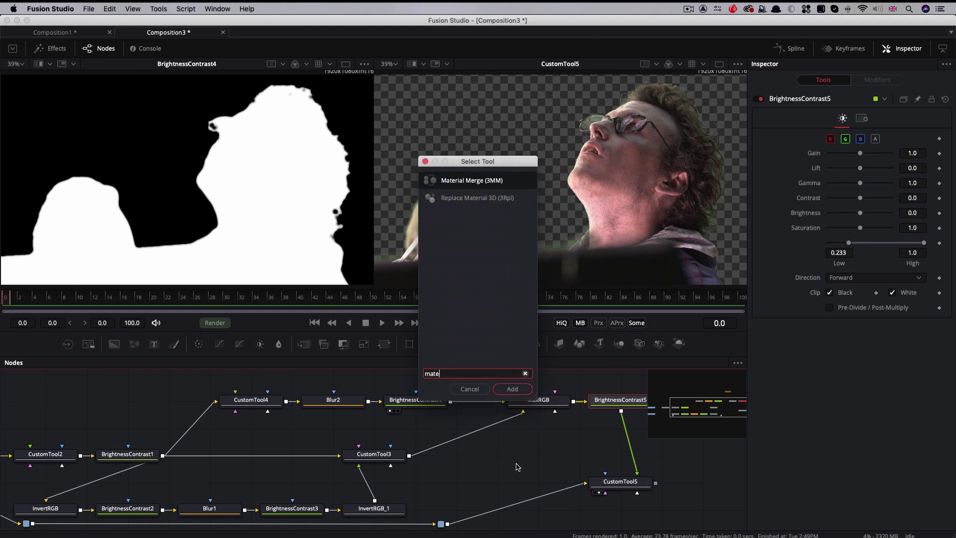
pyautogui.press('BackSpace')
pyautogui.press('Down')
pyautogui.press('Return')
pyautogui.moveTo(598, 431)
pyautogui.mouseDown()
pyautogui.moveTo(495, 507)
pyautogui.moveTo(512, 512)
pyautogui.mouseUp()
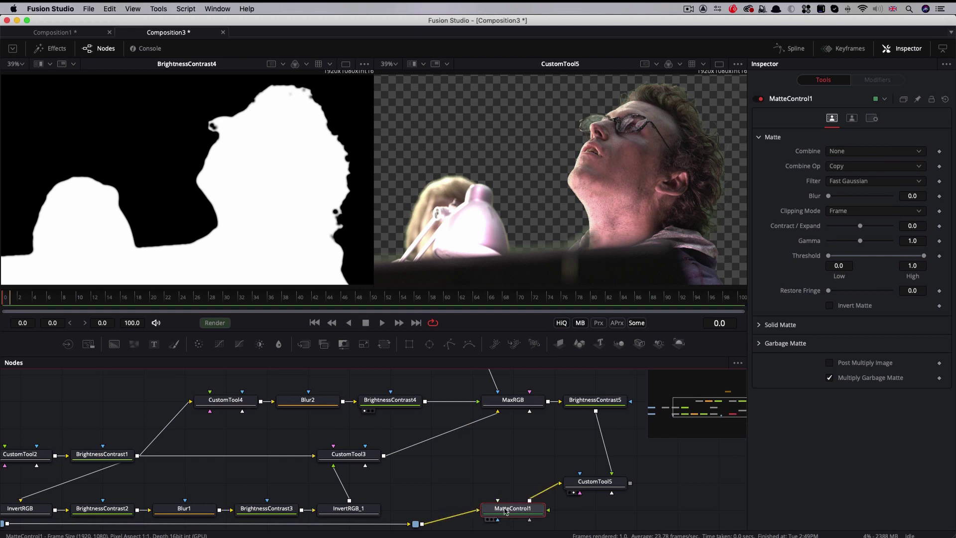
# Step: Set MatteControl1's spill to Green, suppression 1.0, method Well Done
pyautogui.click(853, 119)
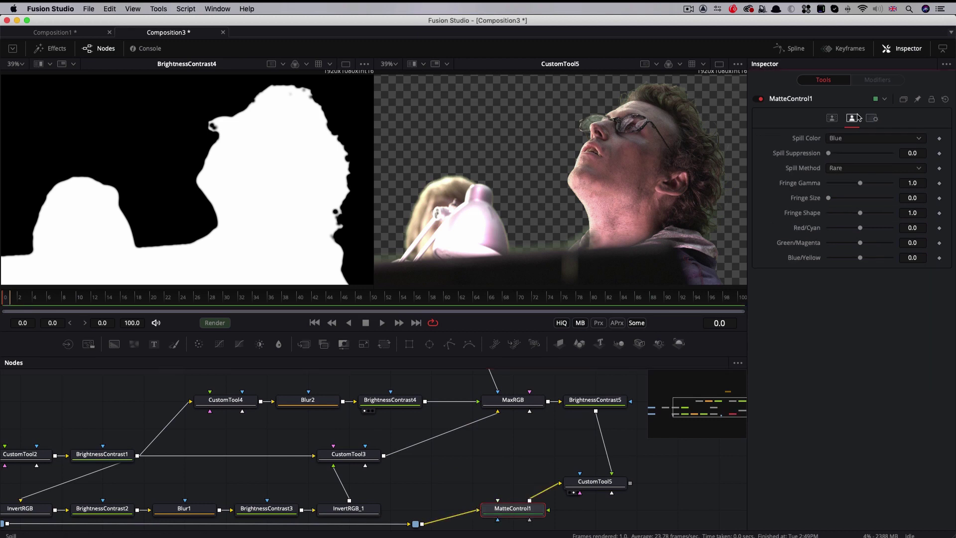
pyautogui.click(875, 139)
pyautogui.click(847, 152)
pyautogui.moveTo(830, 154); pyautogui.dragTo(892, 152)
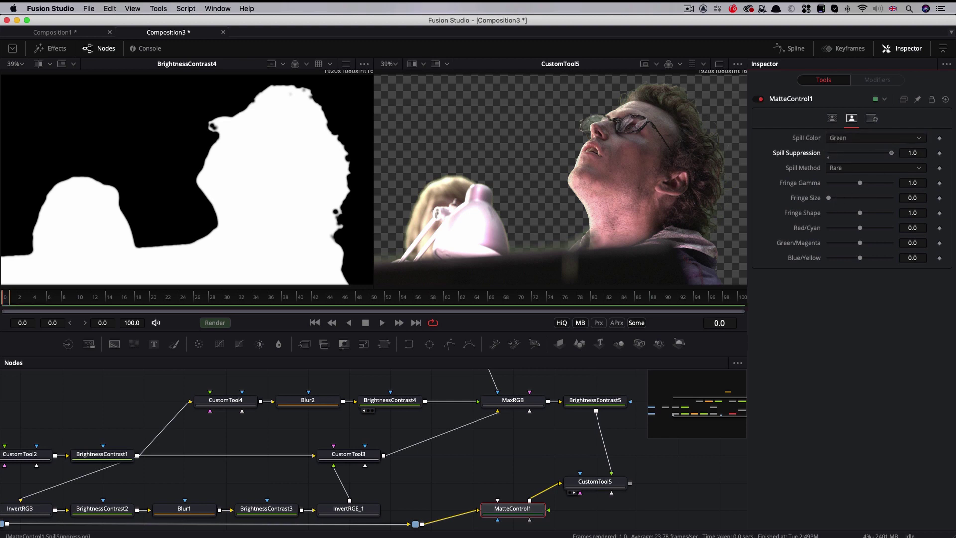
pyautogui.press('super+z')
pyautogui.click(875, 168)
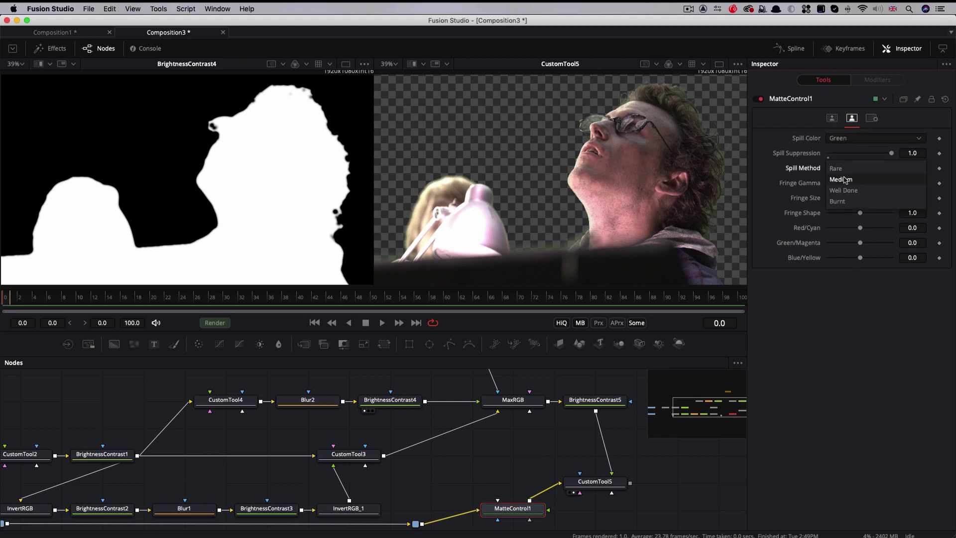
pyautogui.click(859, 193)
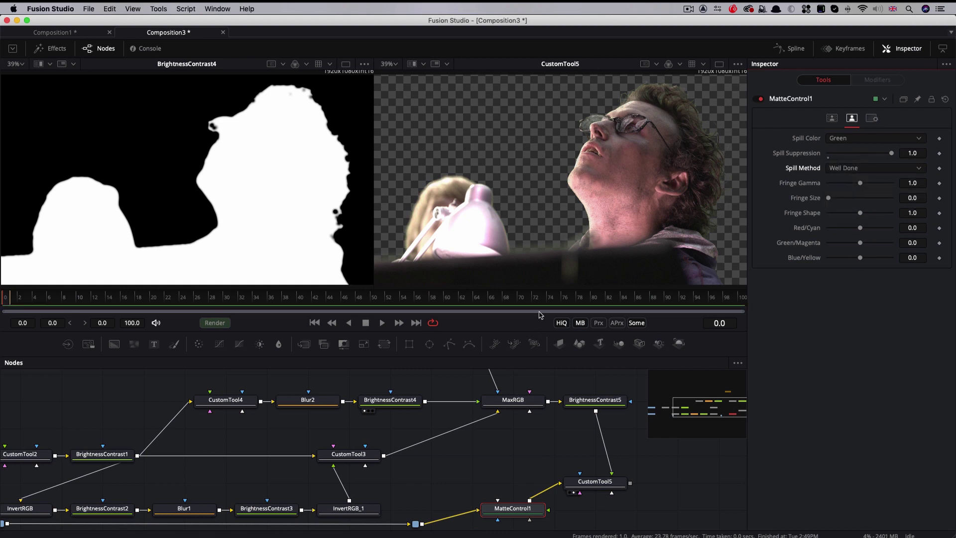
pyautogui.moveTo(585, 511)
pyautogui.mouseDown()
pyautogui.moveTo(361, 484)
pyautogui.moveTo(493, 483)
pyautogui.mouseUp()
# Step: Move SpaceStationBG beside CustomTool5 and drop CustomTool5 onto it, creating Merge1
pyautogui.moveTo(135, 459)
pyautogui.mouseDown()
pyautogui.moveTo(686, 499)
pyautogui.moveTo(613, 466)
pyautogui.moveTo(532, 457)
pyautogui.mouseUp()
pyautogui.moveTo(665, 471); pyautogui.dragTo(531, 483)
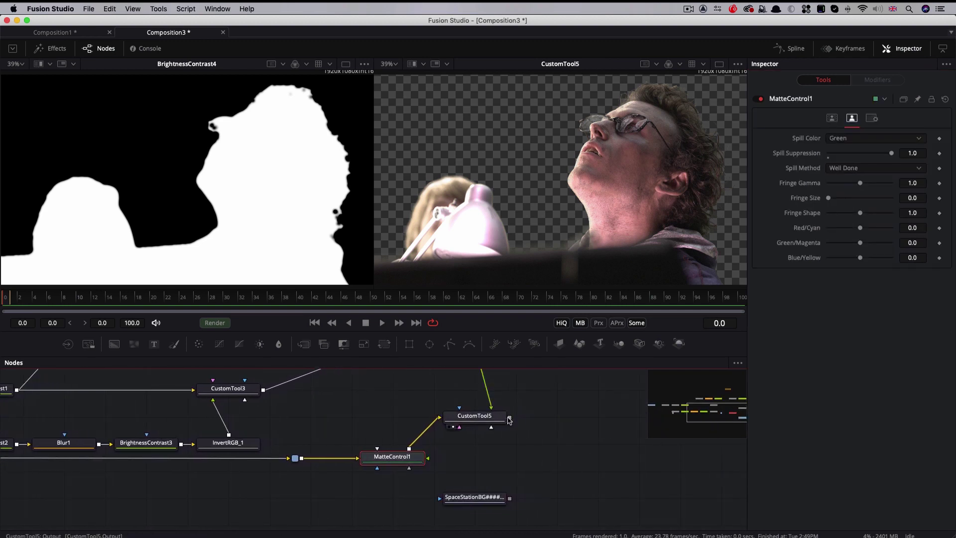
pyautogui.moveTo(516, 433)
pyautogui.mouseDown()
pyautogui.moveTo(510, 497)
pyautogui.moveTo(621, 112)
pyautogui.mouseUp()
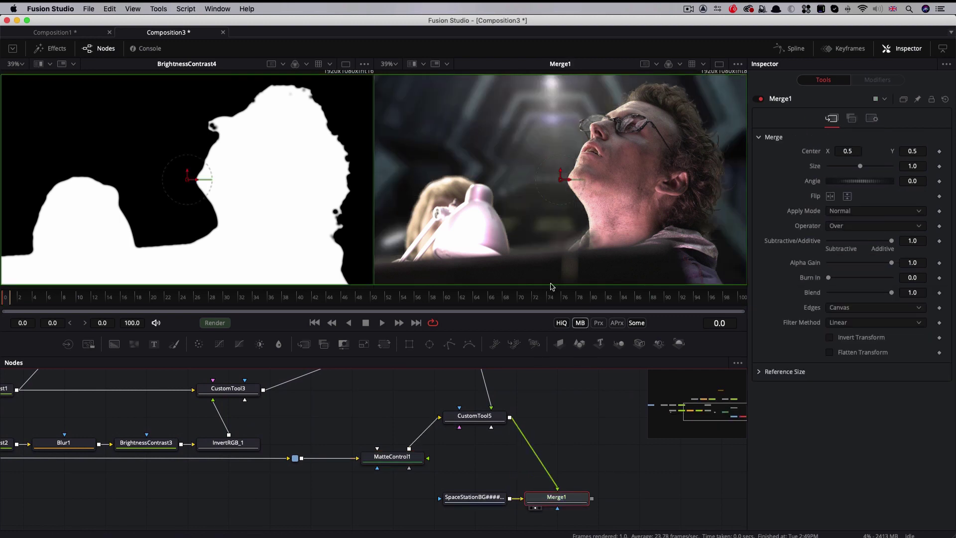